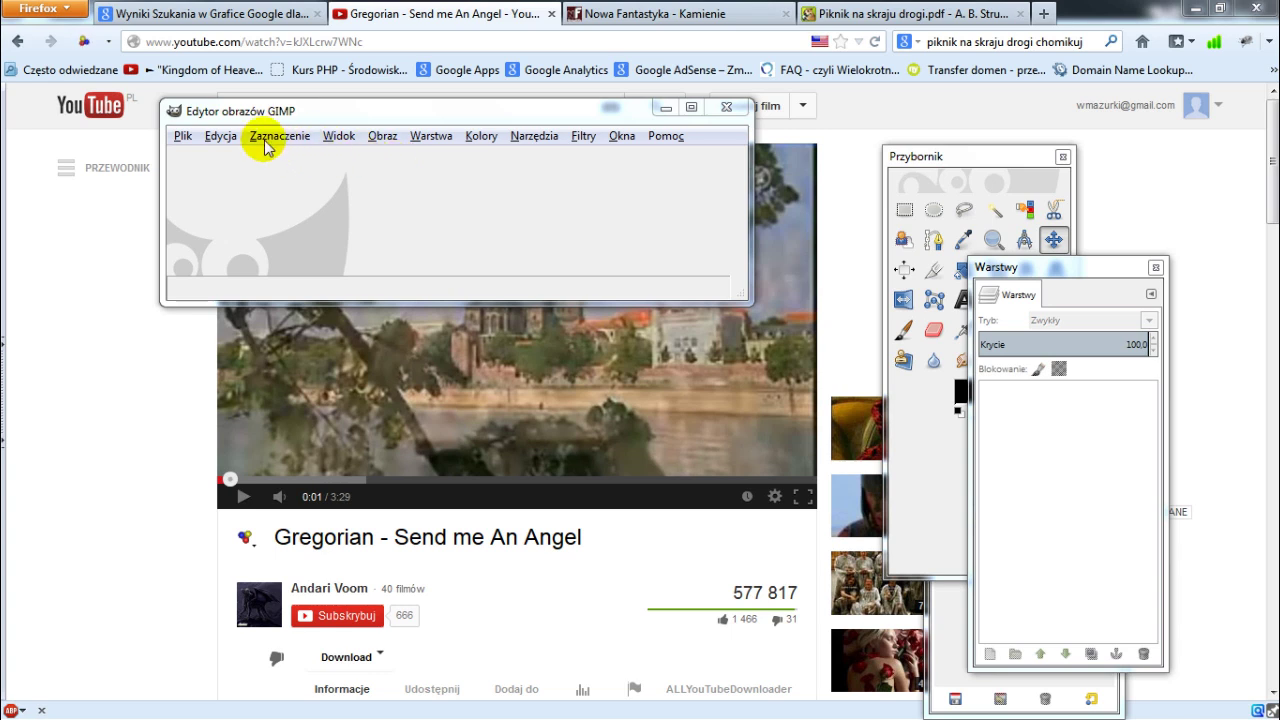
Open the maple leaf photo klon.jpg and then the referee flag photo
click(184, 138)
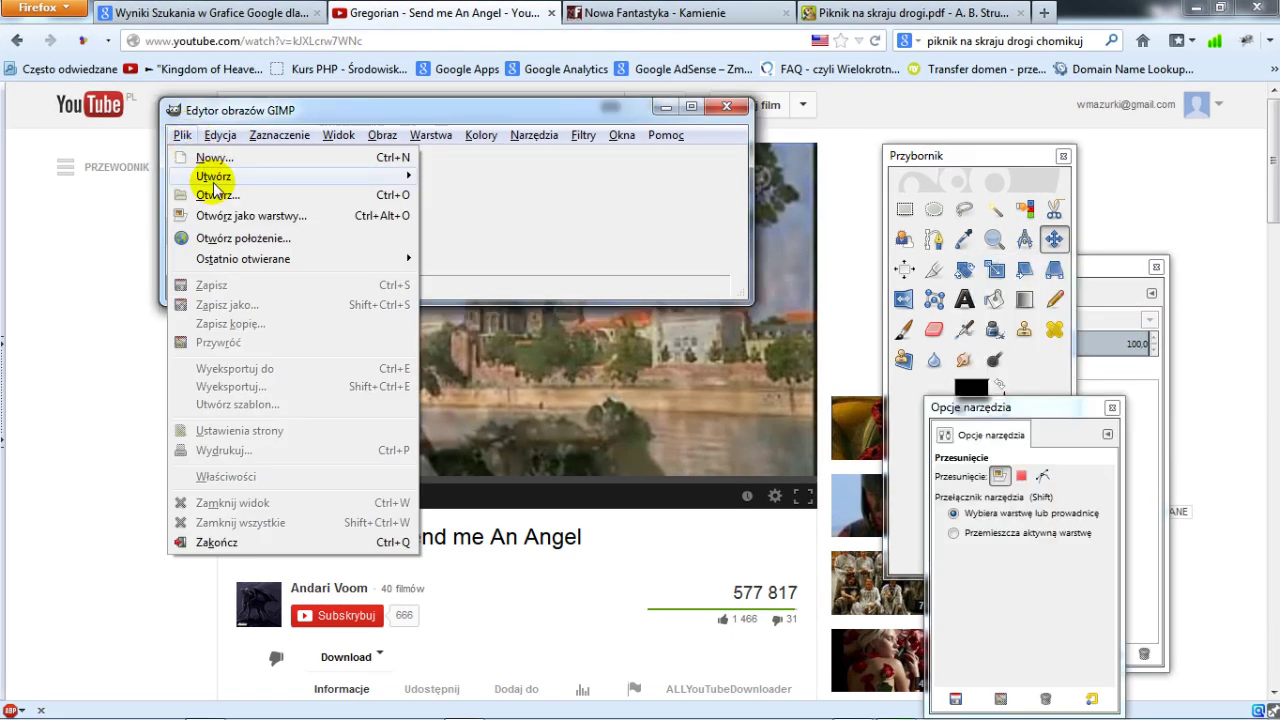
click(213, 194)
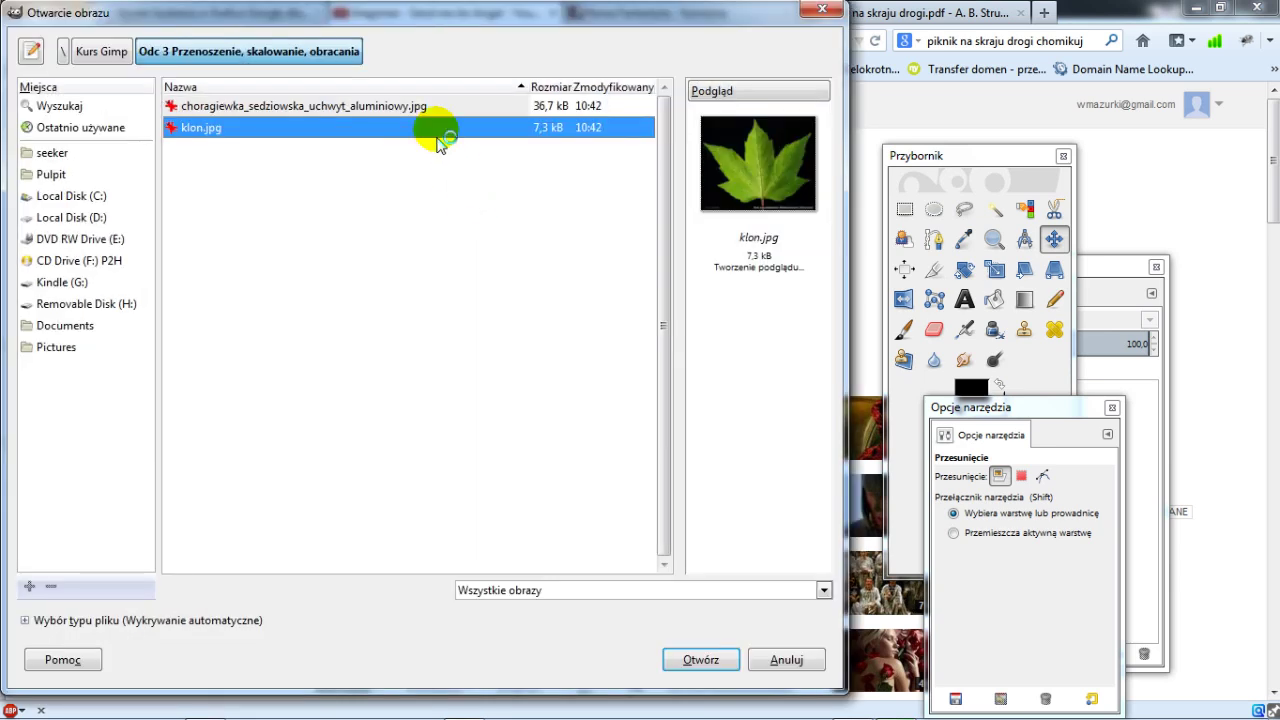
click(700, 662)
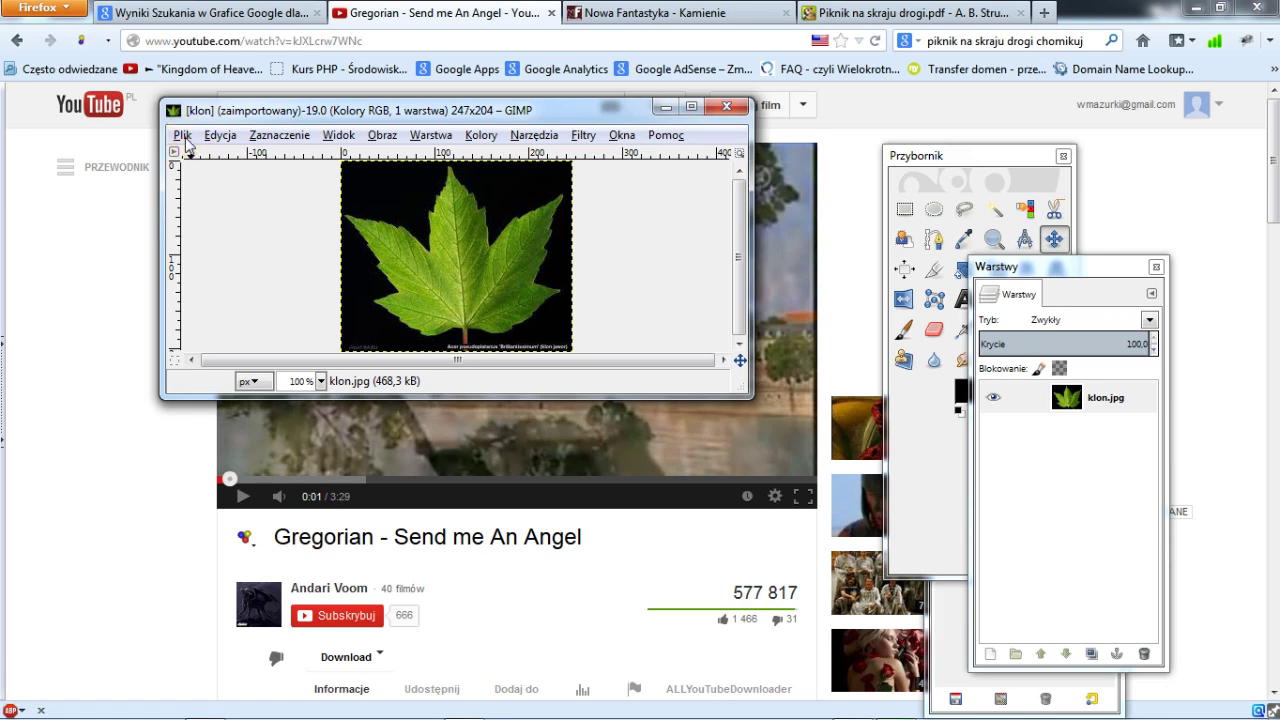
click(183, 135)
click(216, 195)
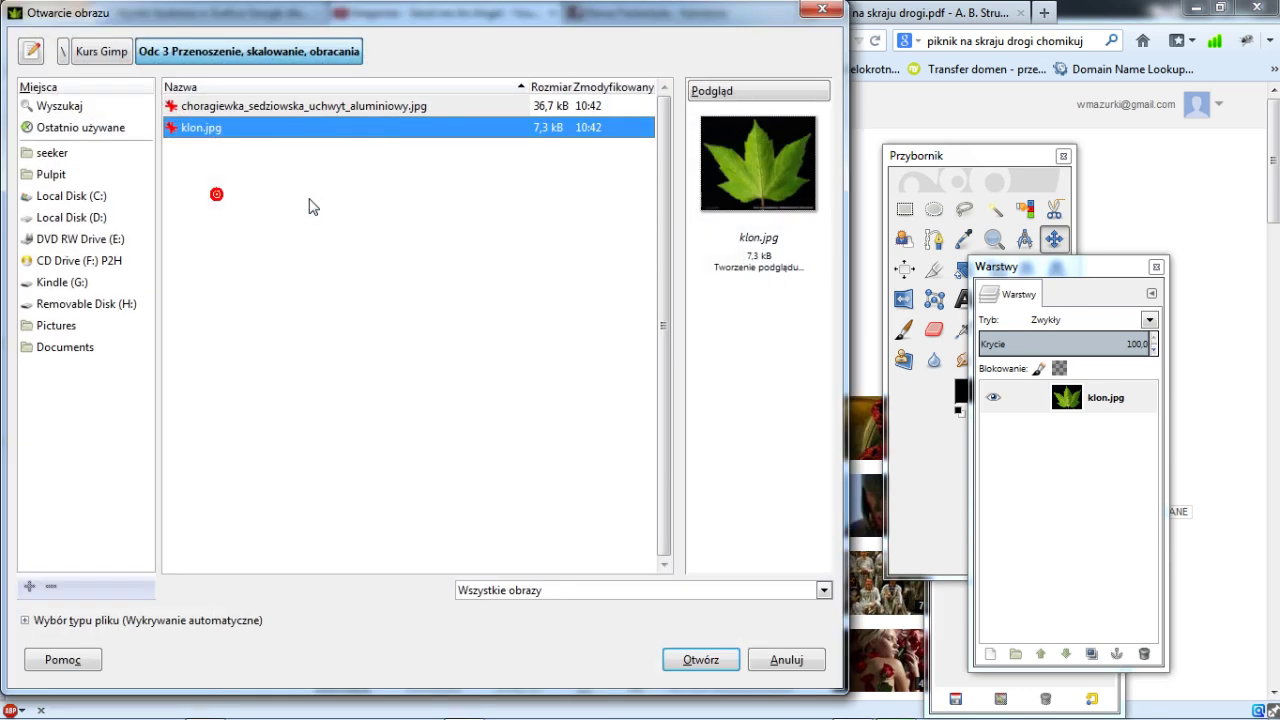
click(252, 106)
click(687, 662)
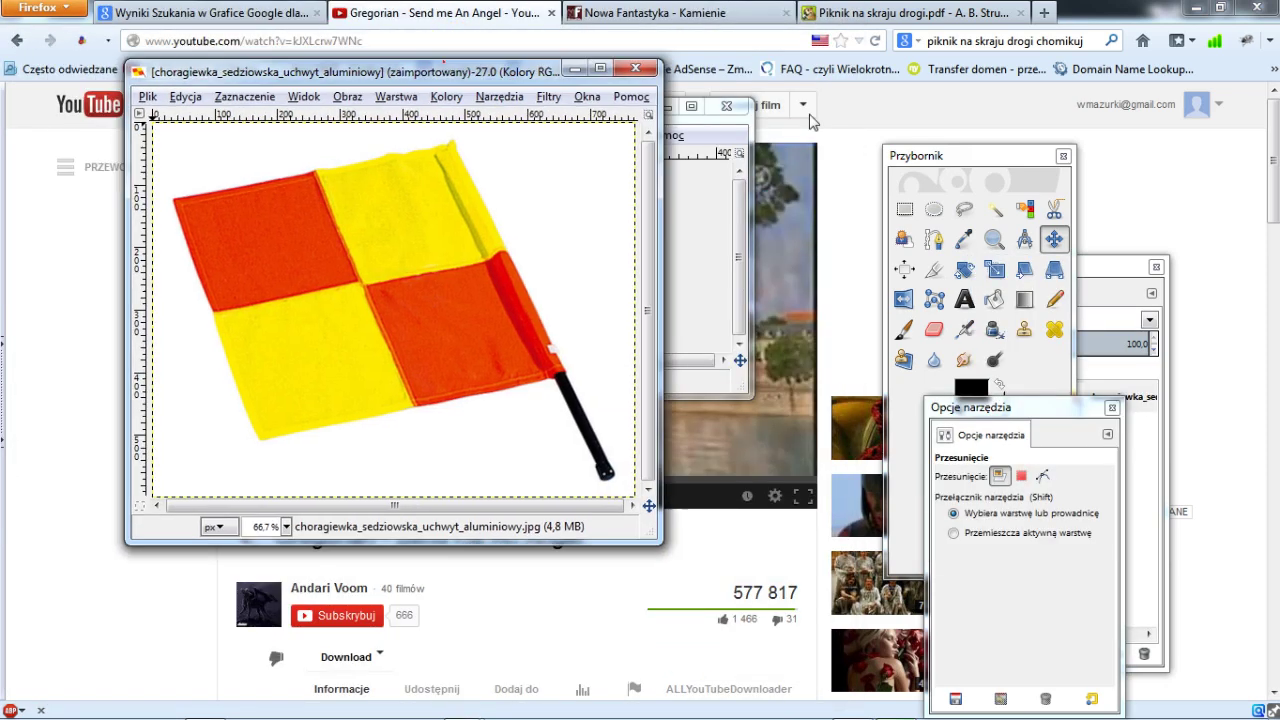
Place the flag window beside the leaf window and make the leaf window taller
drag(440, 60, 1024, 114)
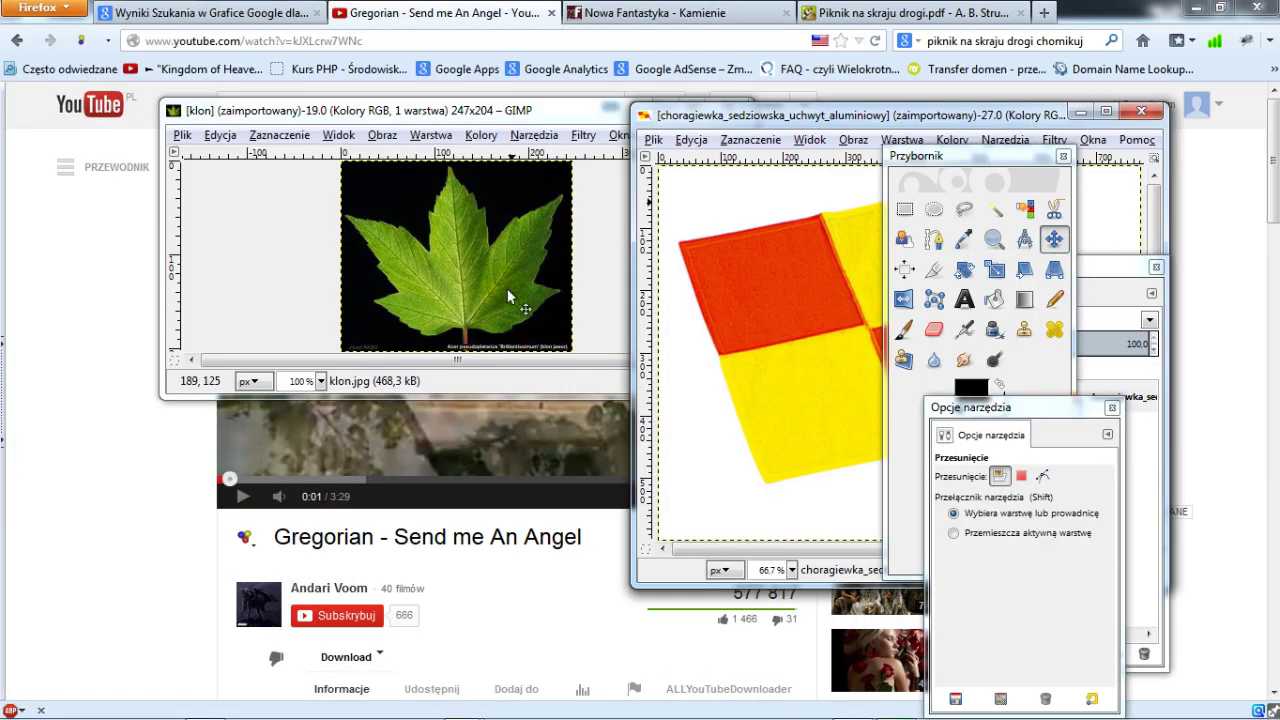
drag(768, 120, 706, 112)
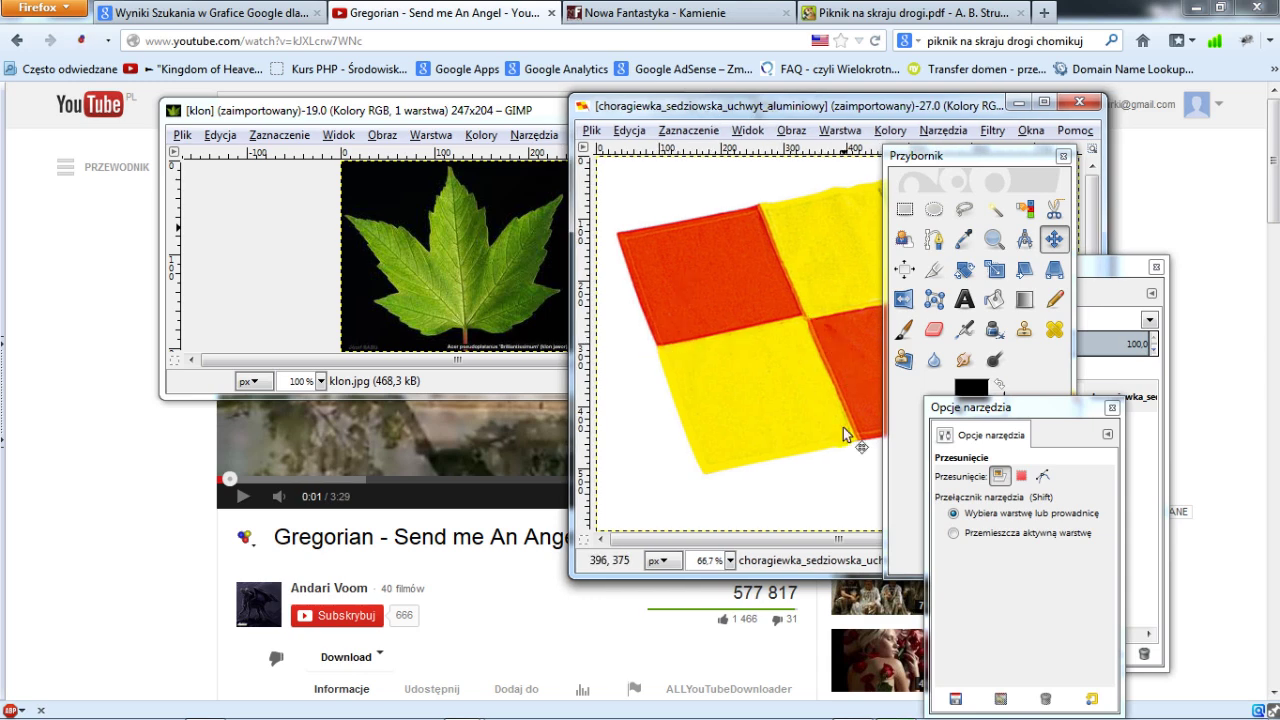
drag(828, 114, 1036, 157)
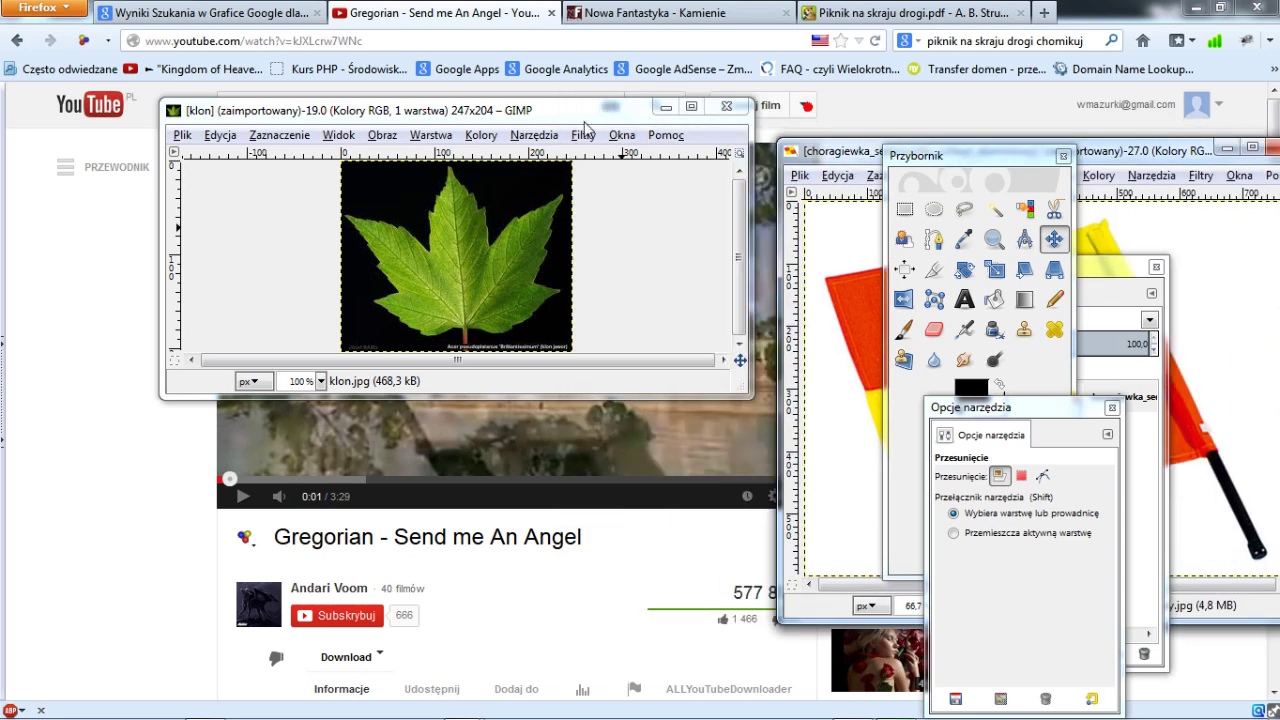
click(523, 107)
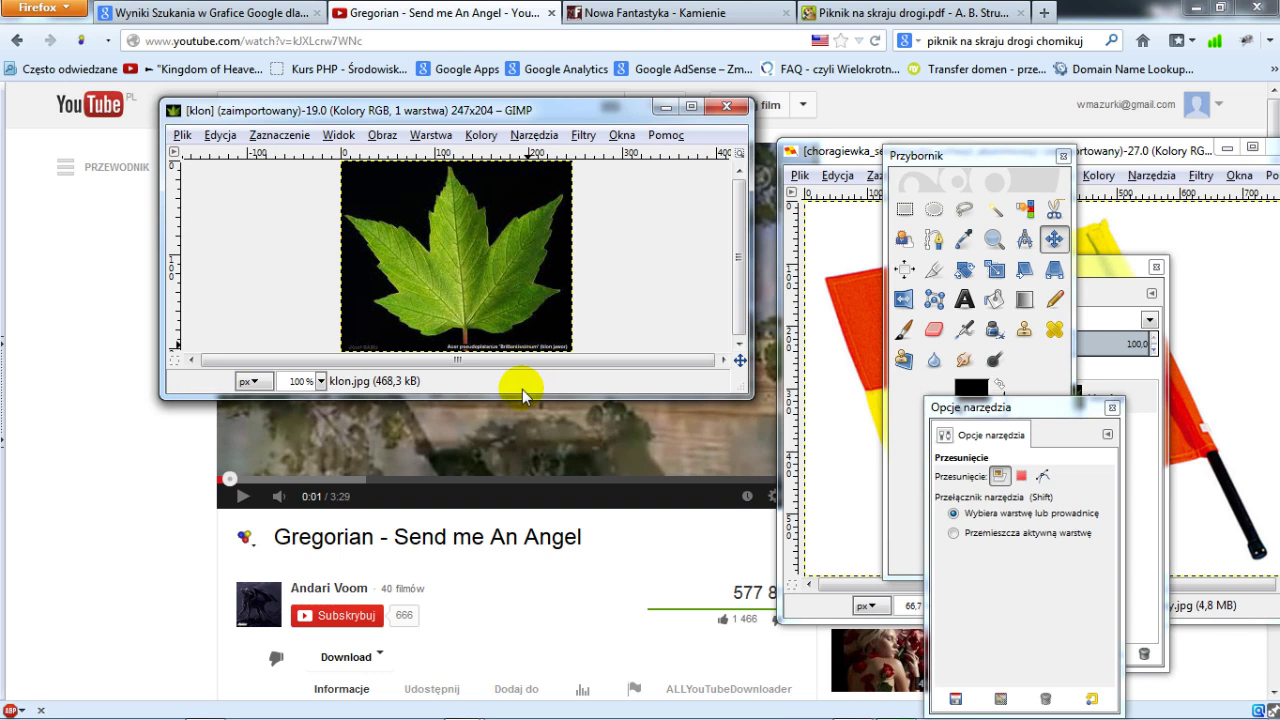
drag(525, 405, 524, 486)
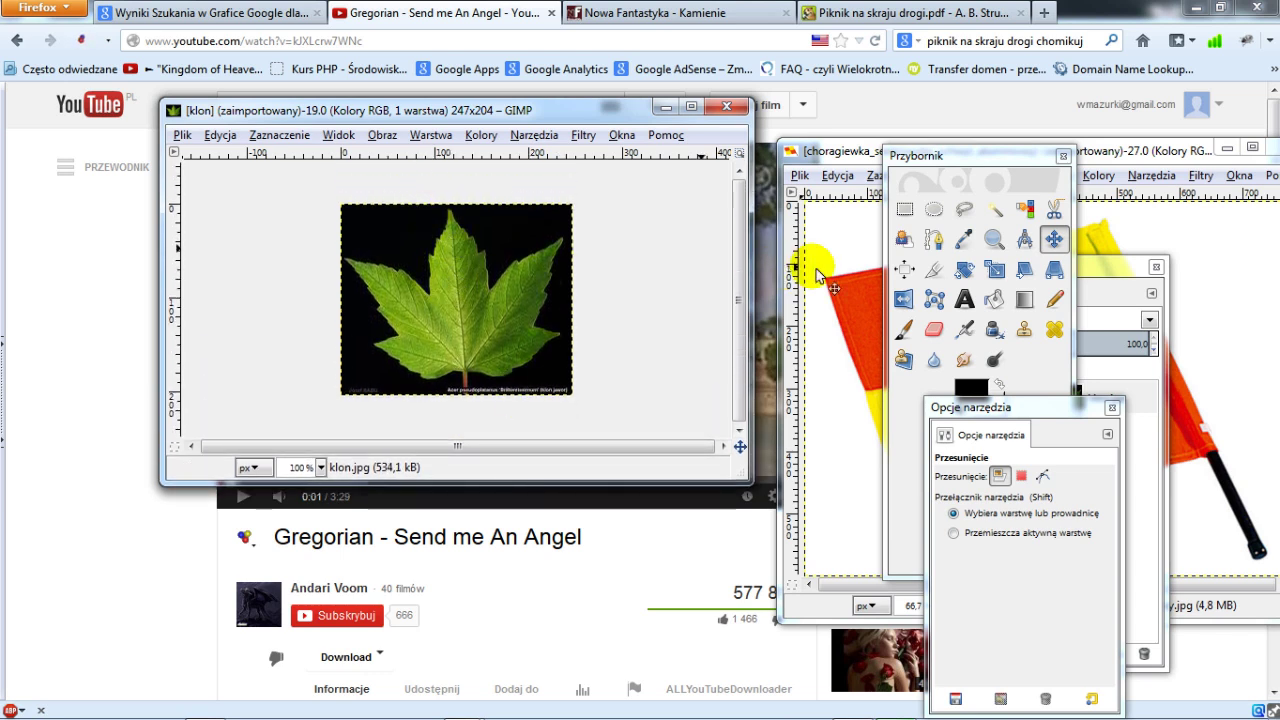
Crop the leaf photo to a 246×192 area framing the leaf above the caption
click(932, 270)
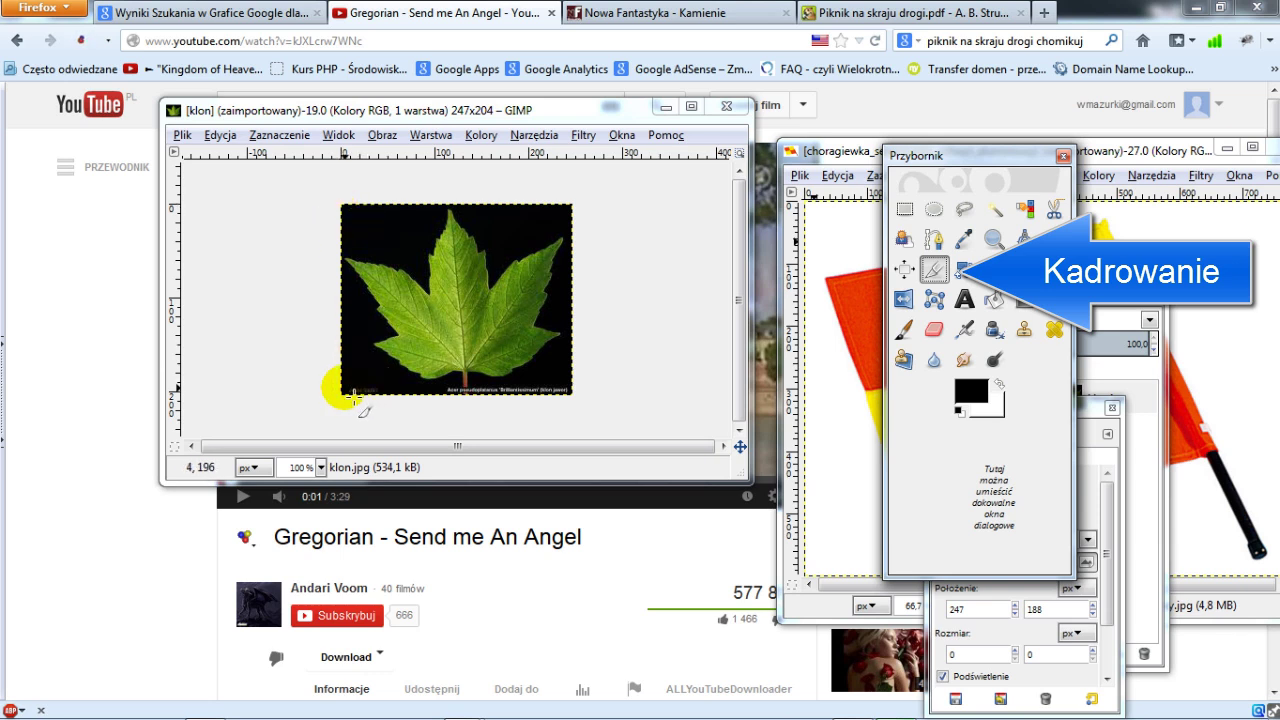
drag(356, 394, 570, 394)
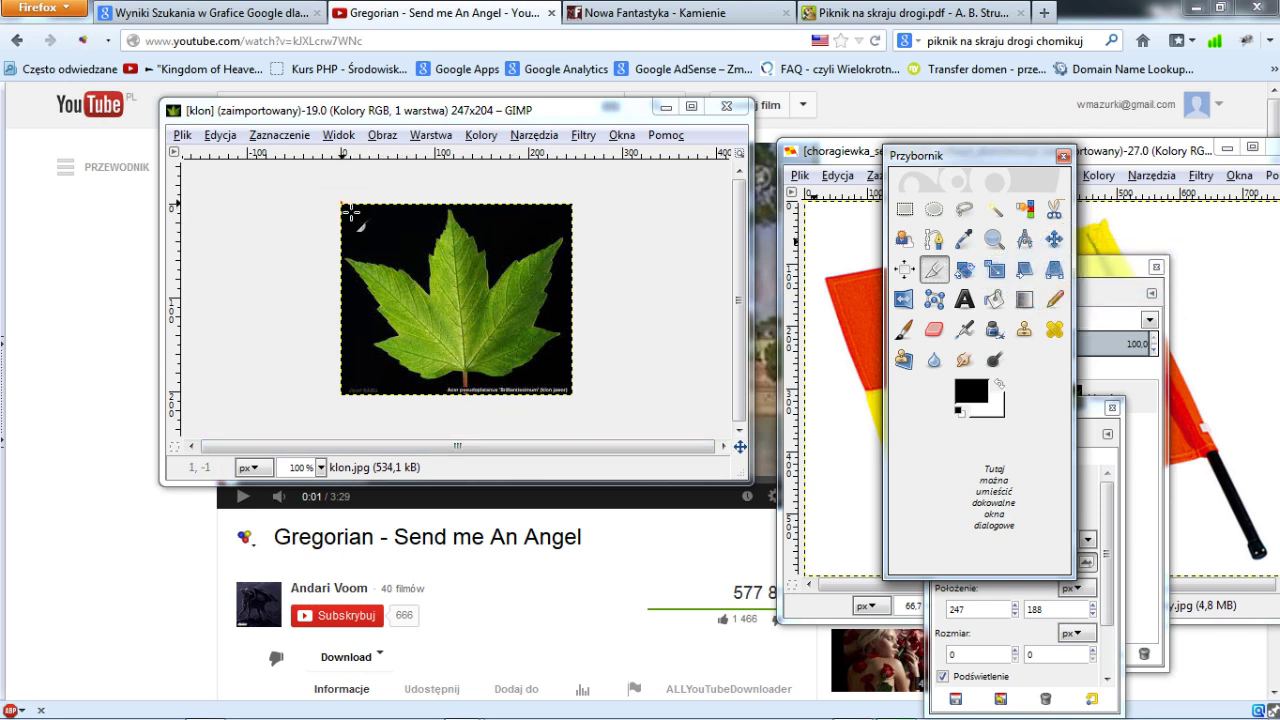
mouse_move(343, 205)
mouse_down()
mouse_move(452, 311)
mouse_move(590, 395)
mouse_up()
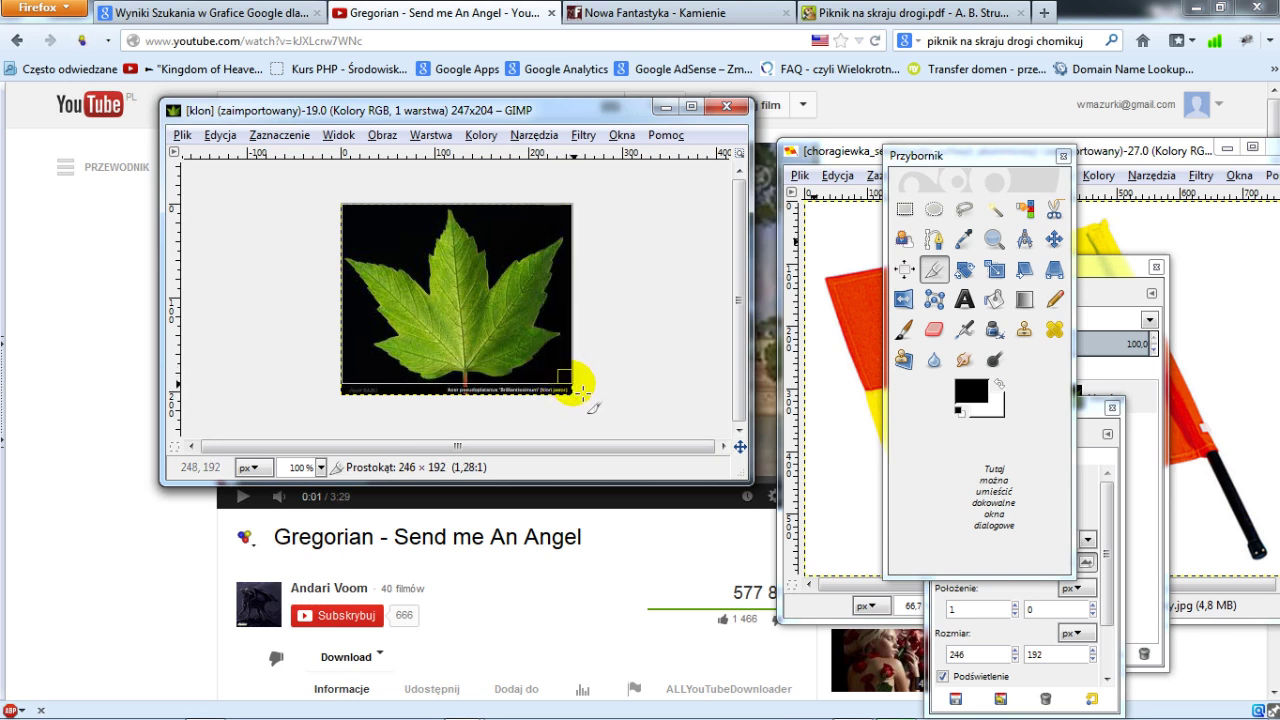
click(576, 392)
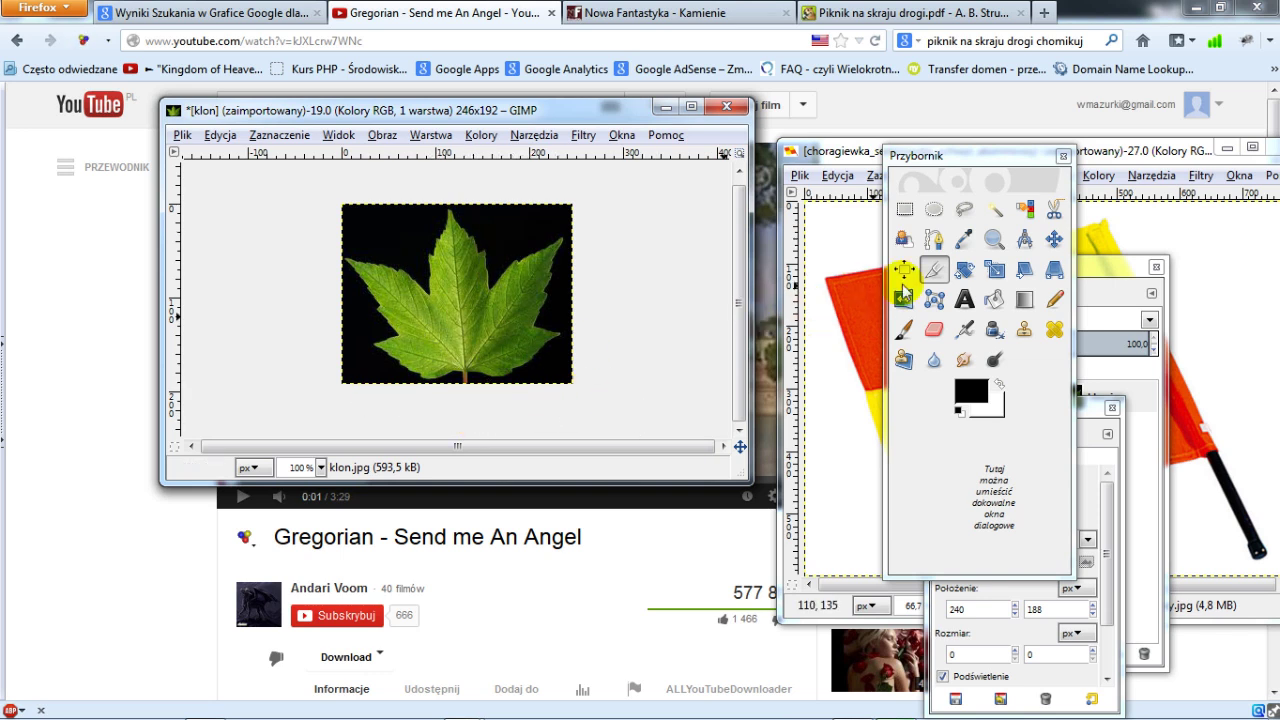
Fuzzy-select the black background at threshold 29, then invert the selection to hold the leaf
double_click(1000, 212)
drag(1143, 279, 1133, 244)
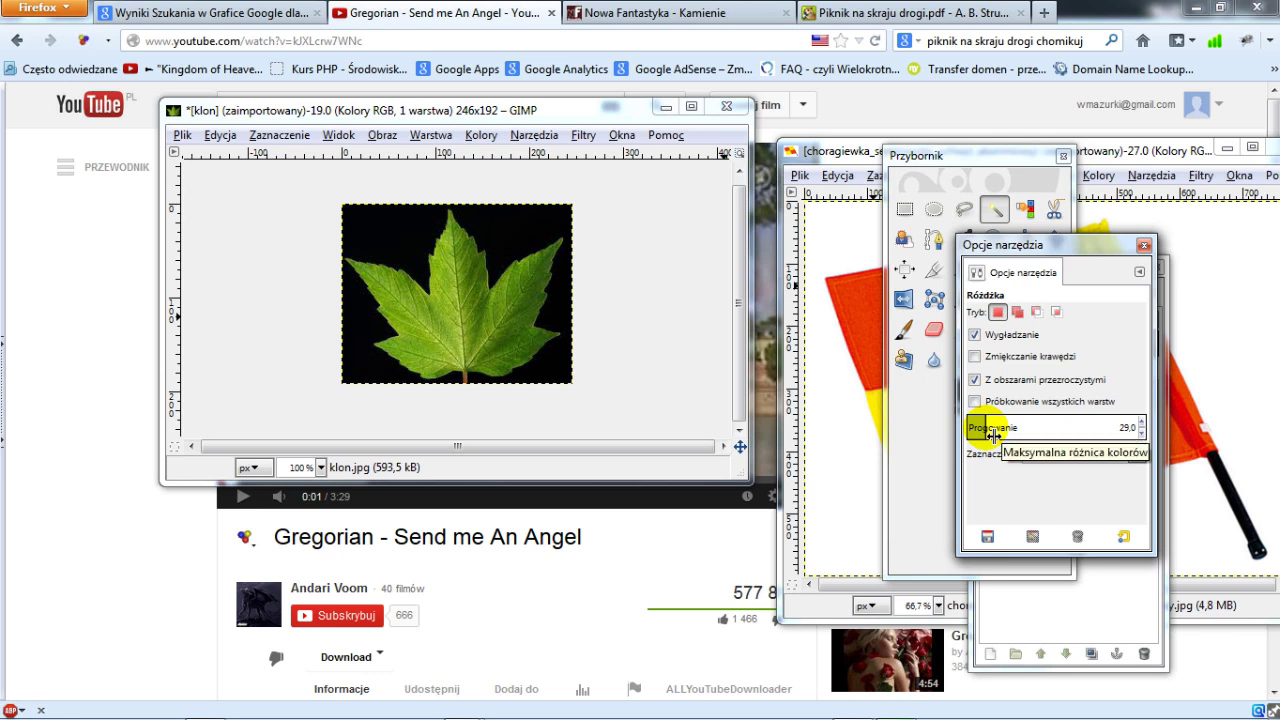
click(510, 238)
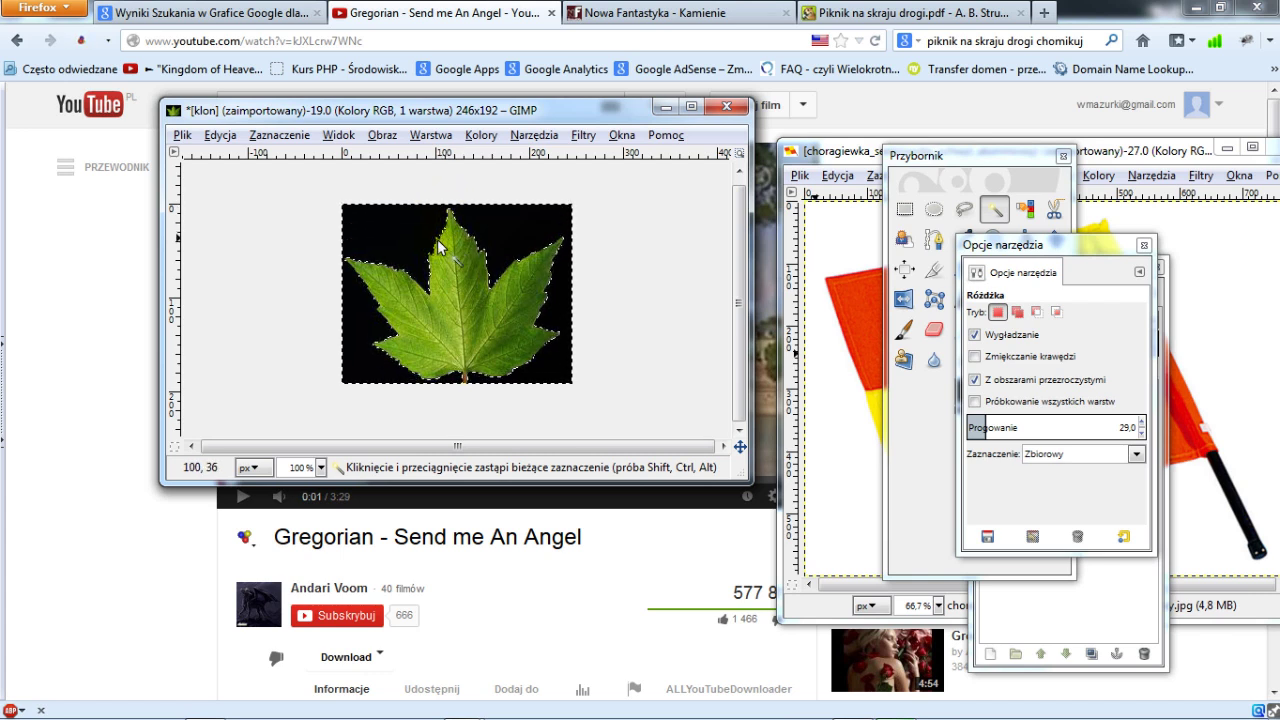
click(350, 243)
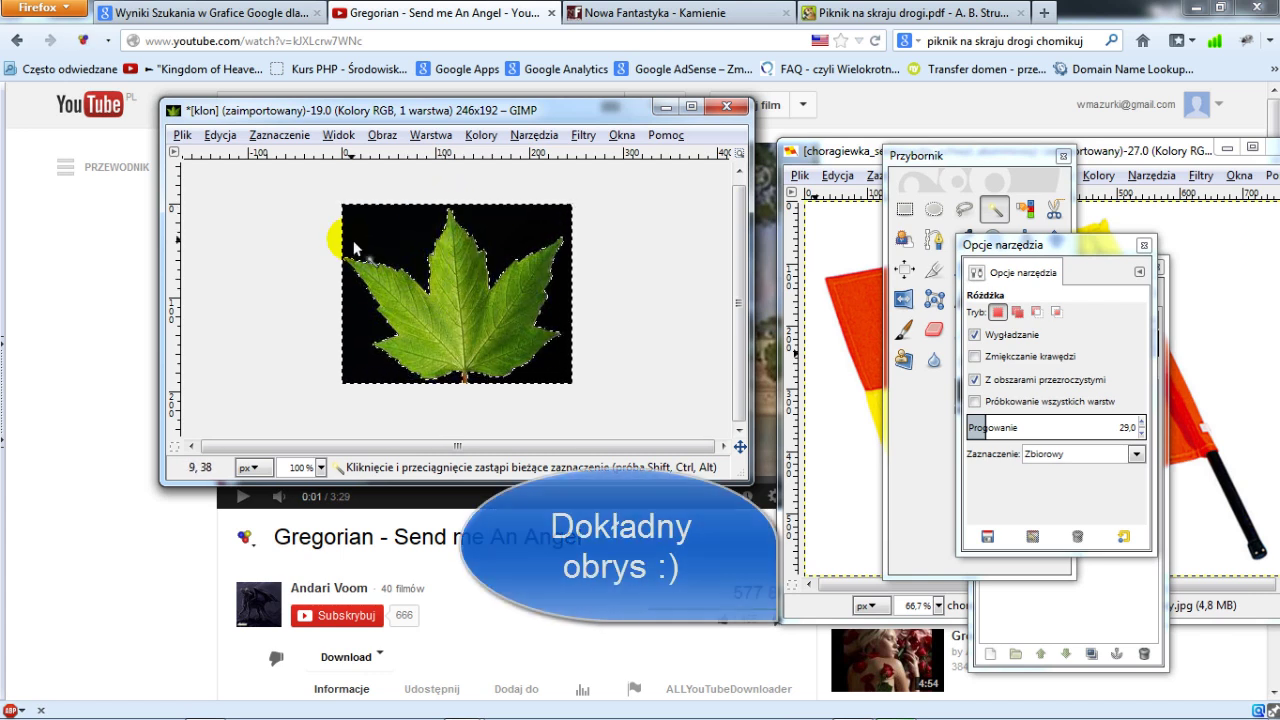
click(295, 135)
click(300, 209)
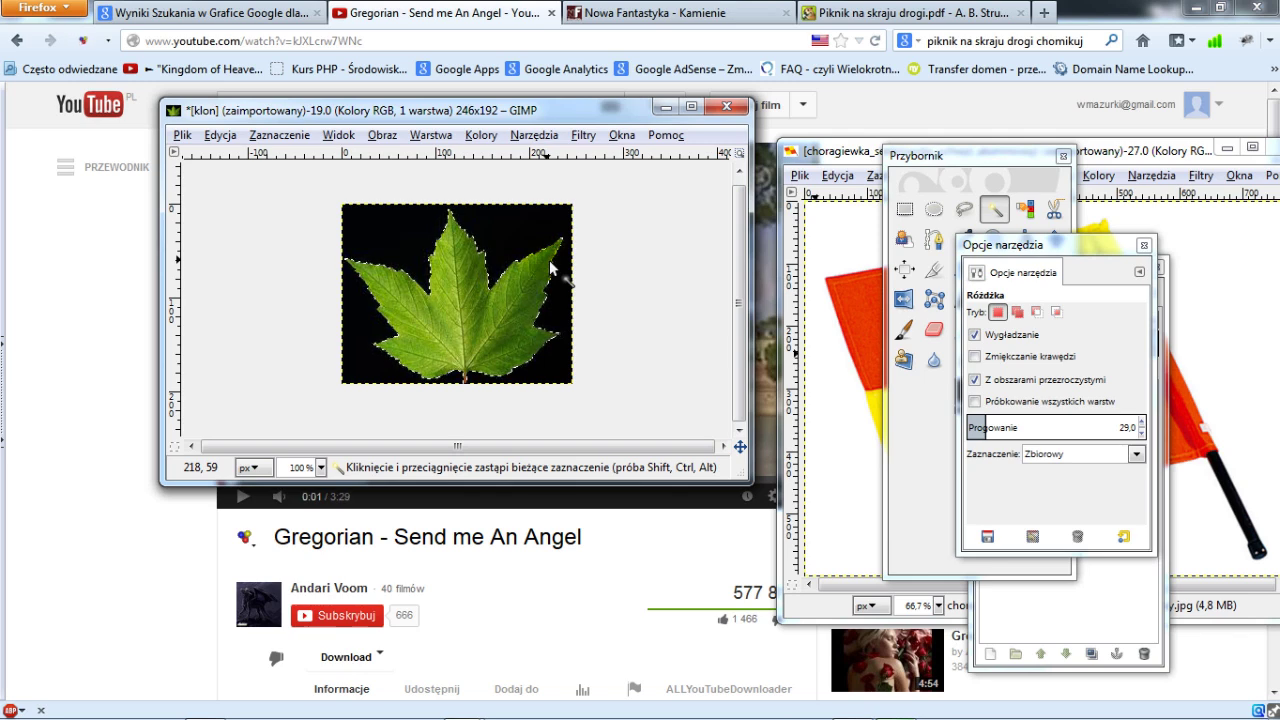
Copy the selected leaf and paste it over the centre of the flag image
key(ctrl)
key(ctrl+c)
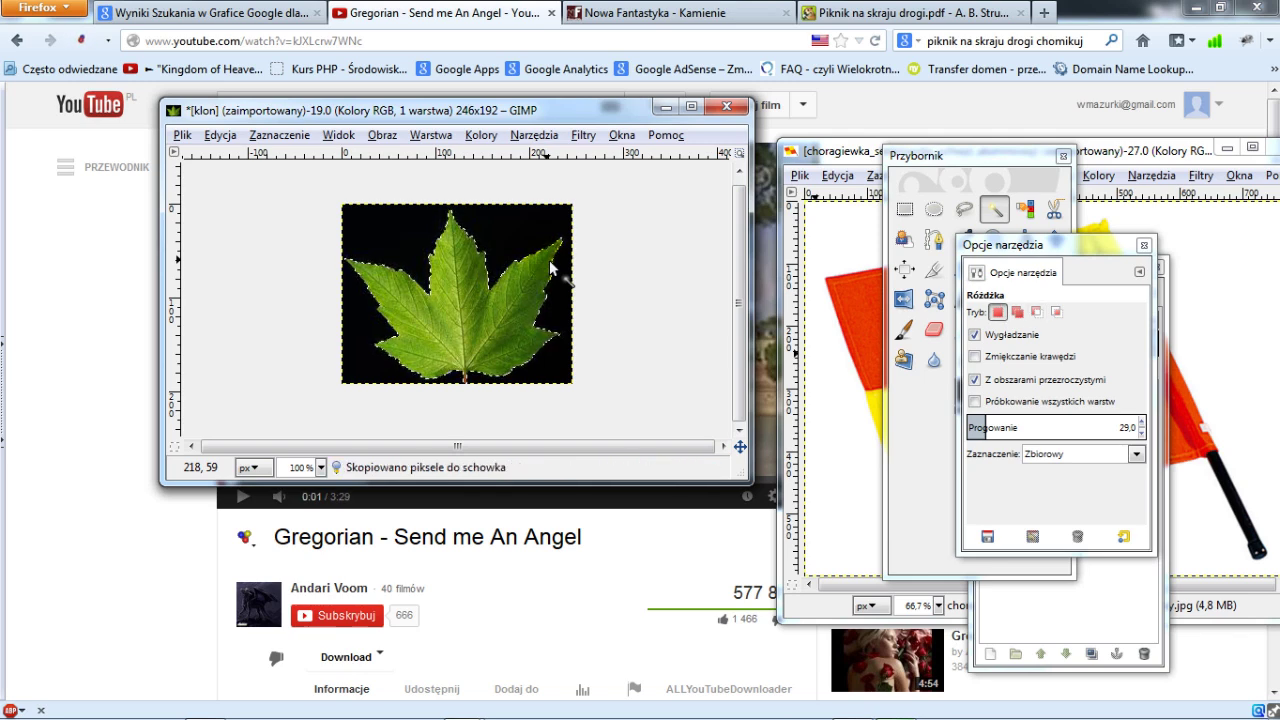
drag(824, 156, 307, 95)
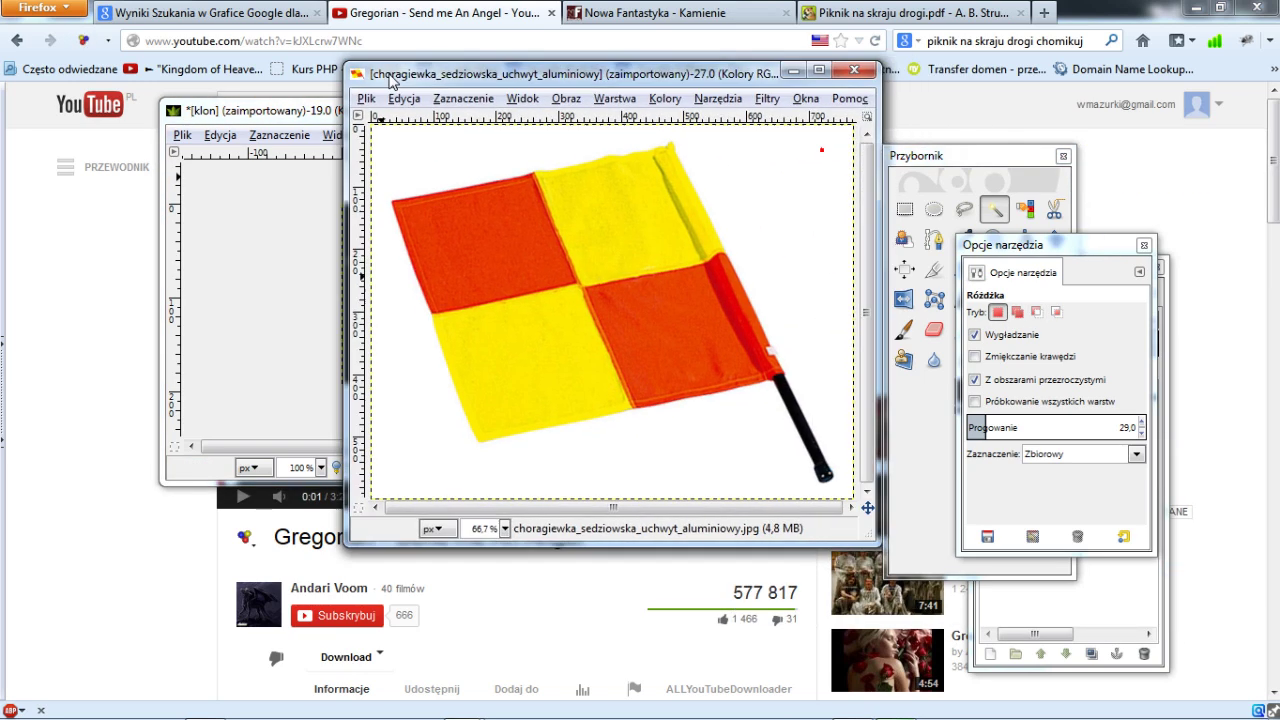
key(ctrl+v)
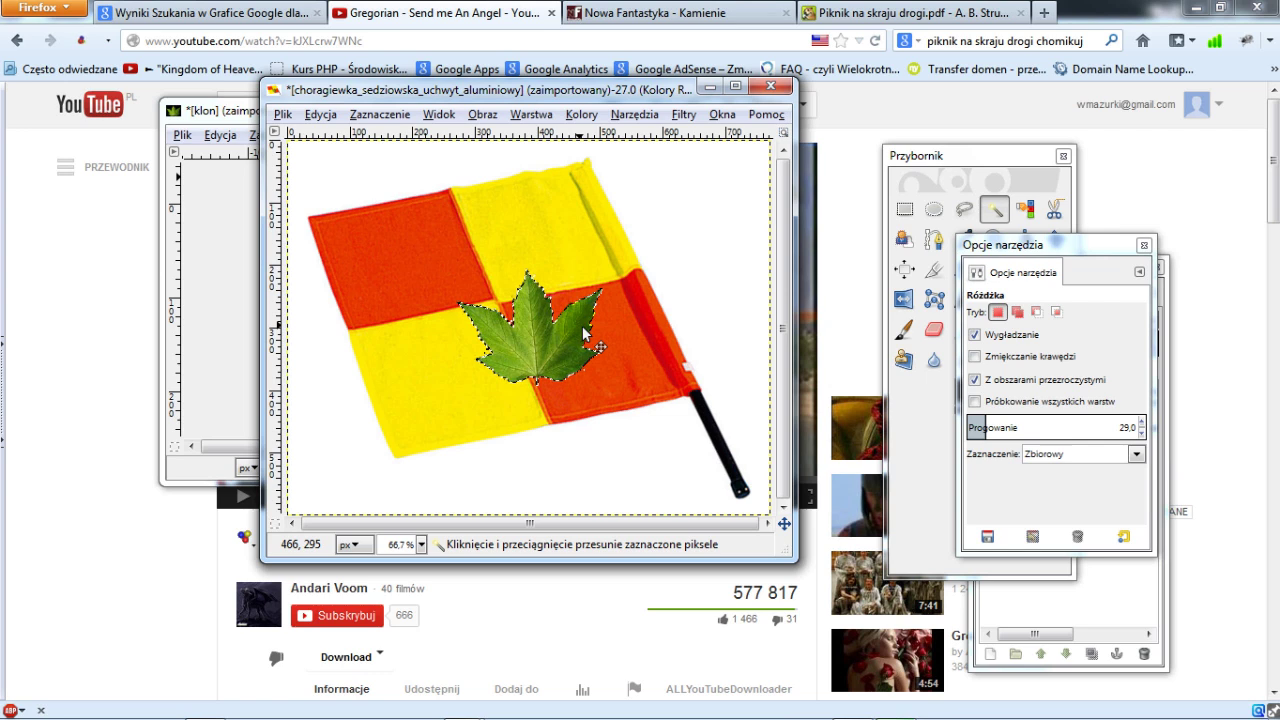
drag(1064, 246, 1145, 328)
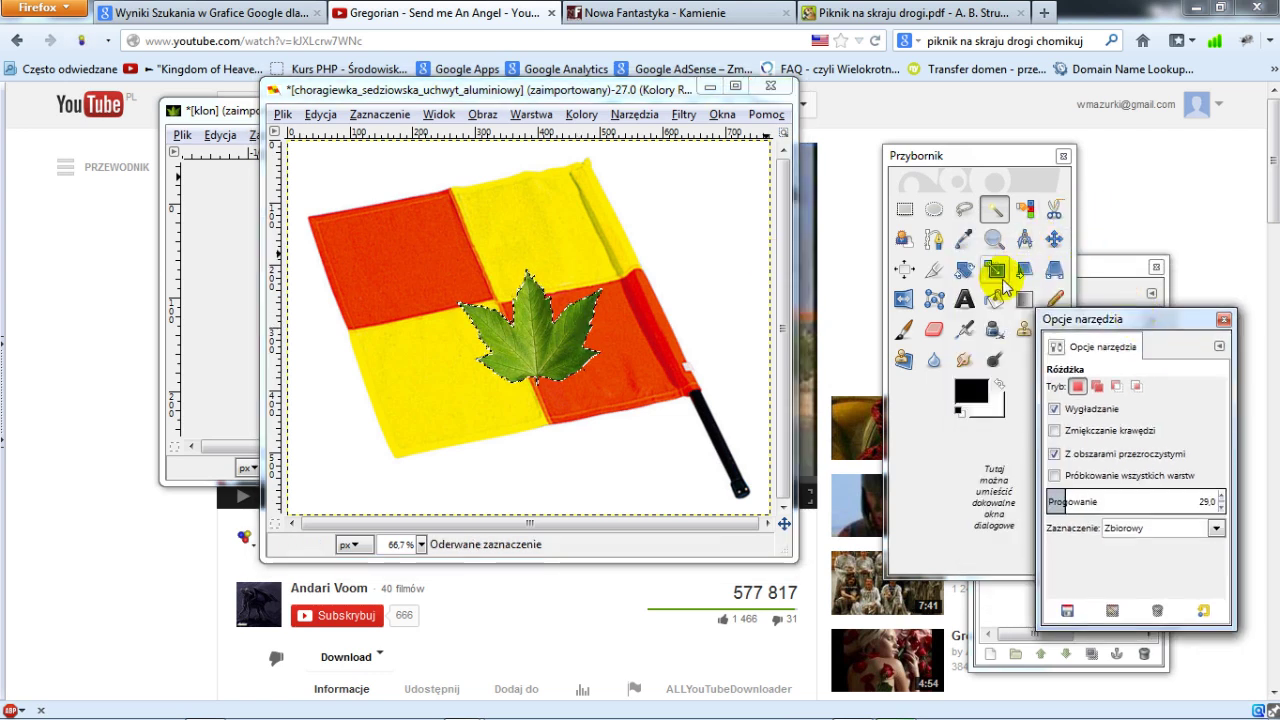
Drag the floating leaf into the flag's upper-left red square with the Move tool
click(1054, 238)
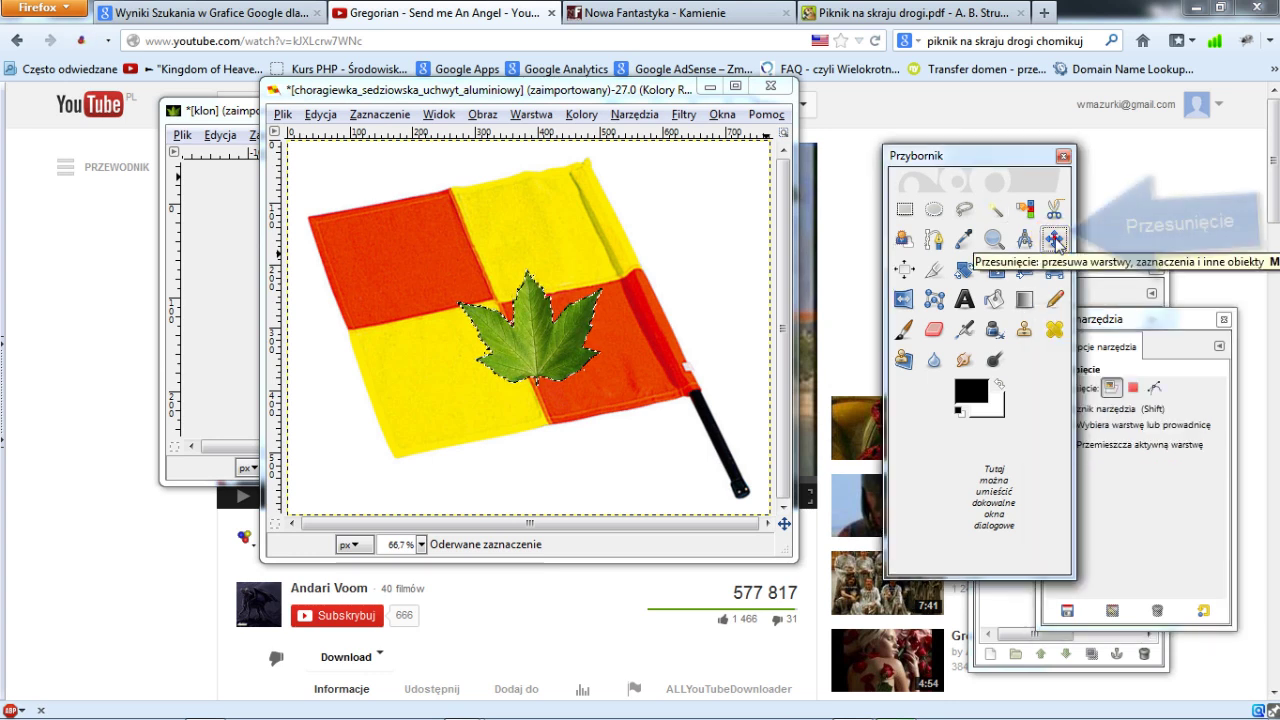
drag(549, 344, 414, 273)
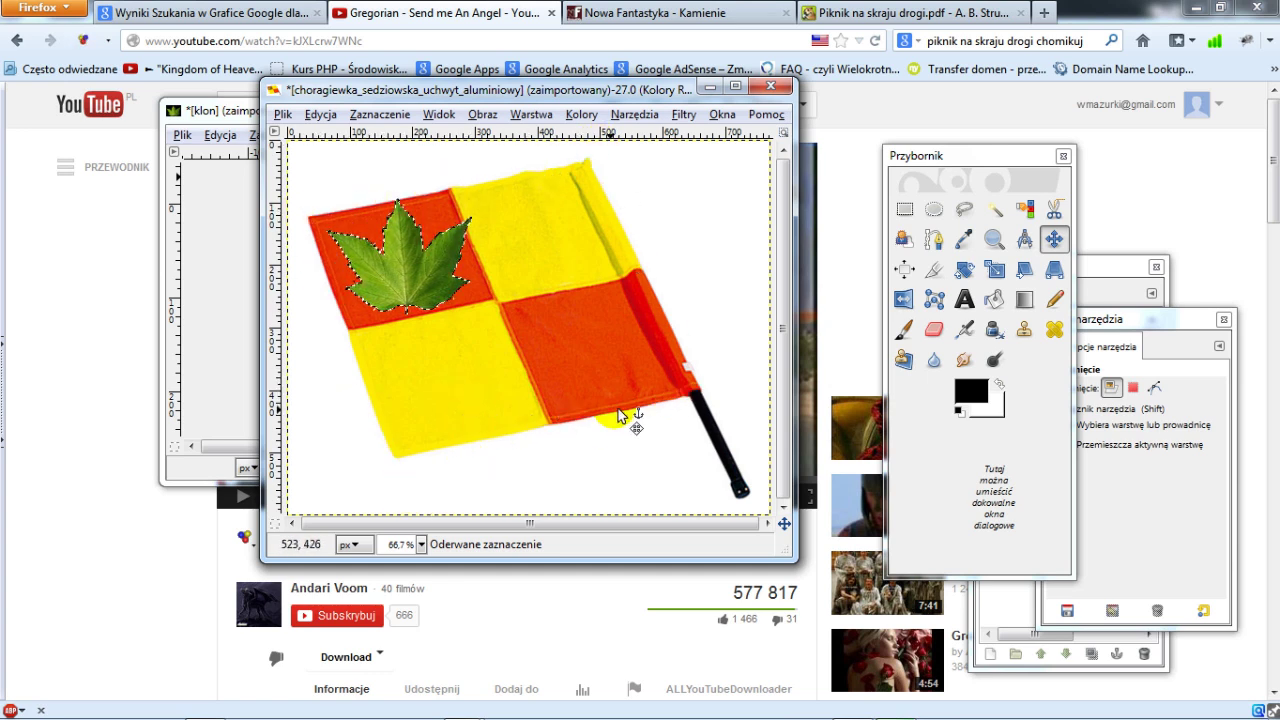
Rotate the pasted leaf by about 2.82 degrees inside the red square
click(963, 270)
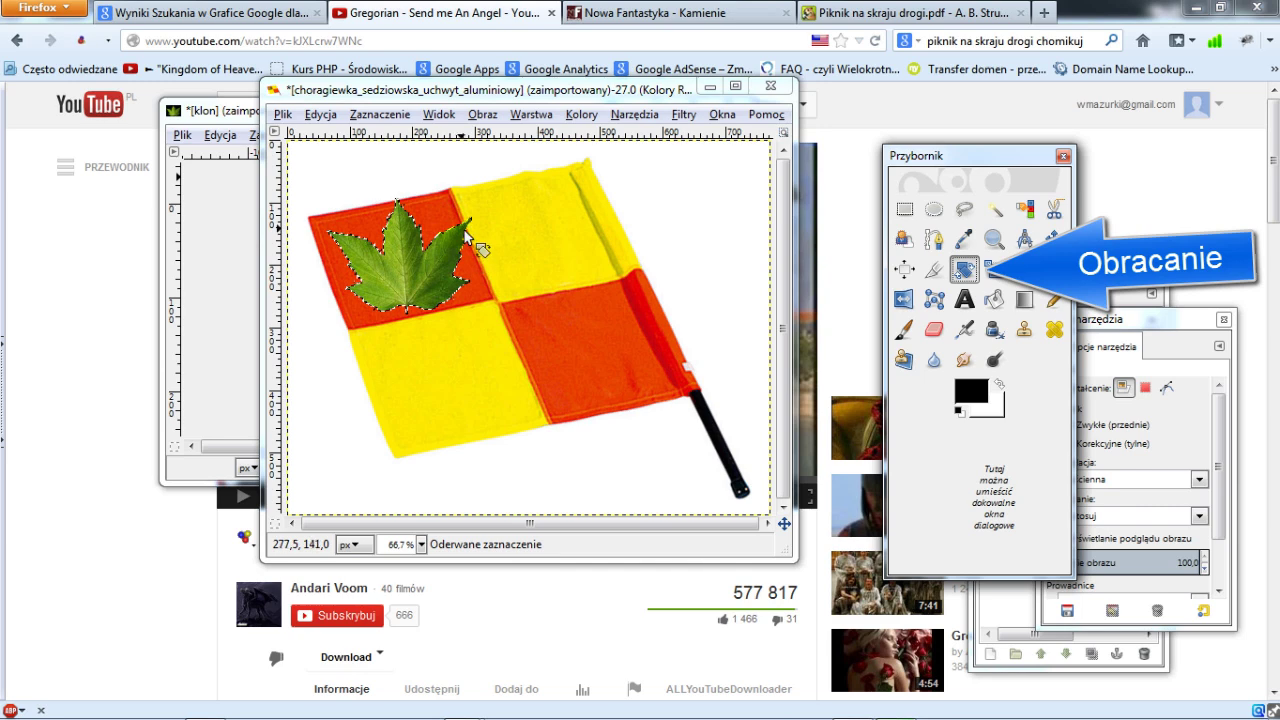
drag(465, 233, 442, 225)
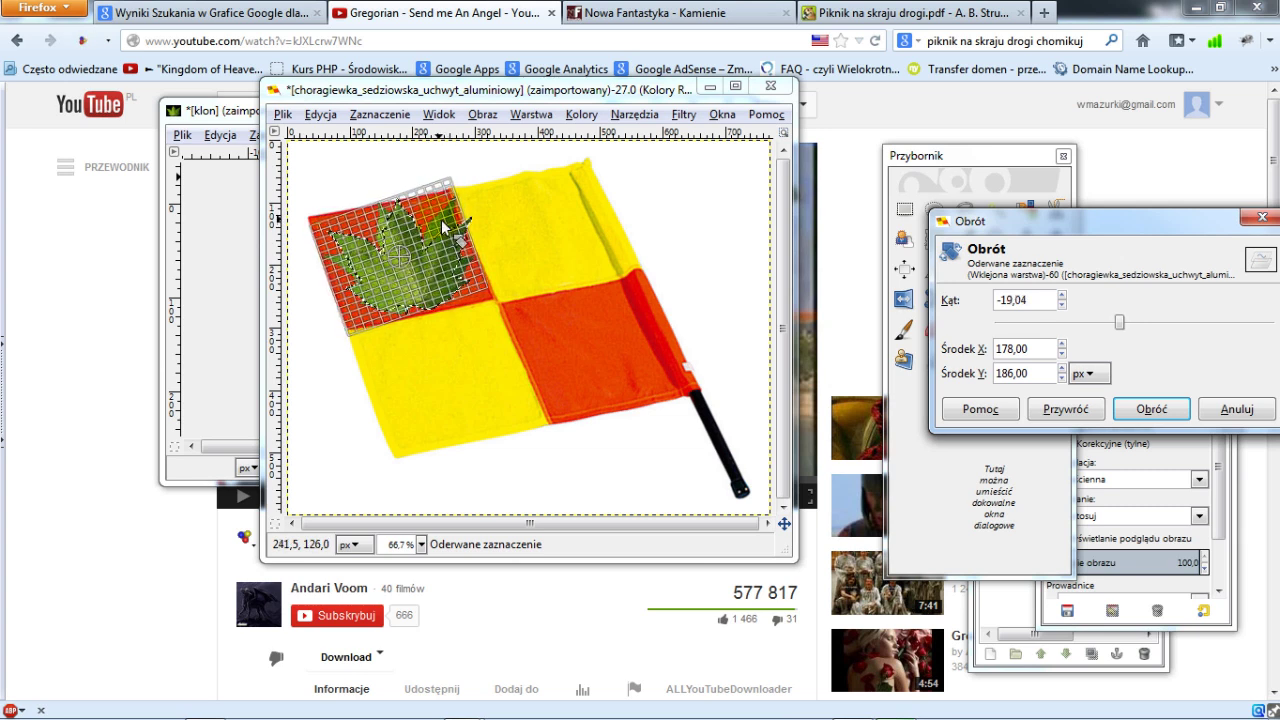
click(1149, 407)
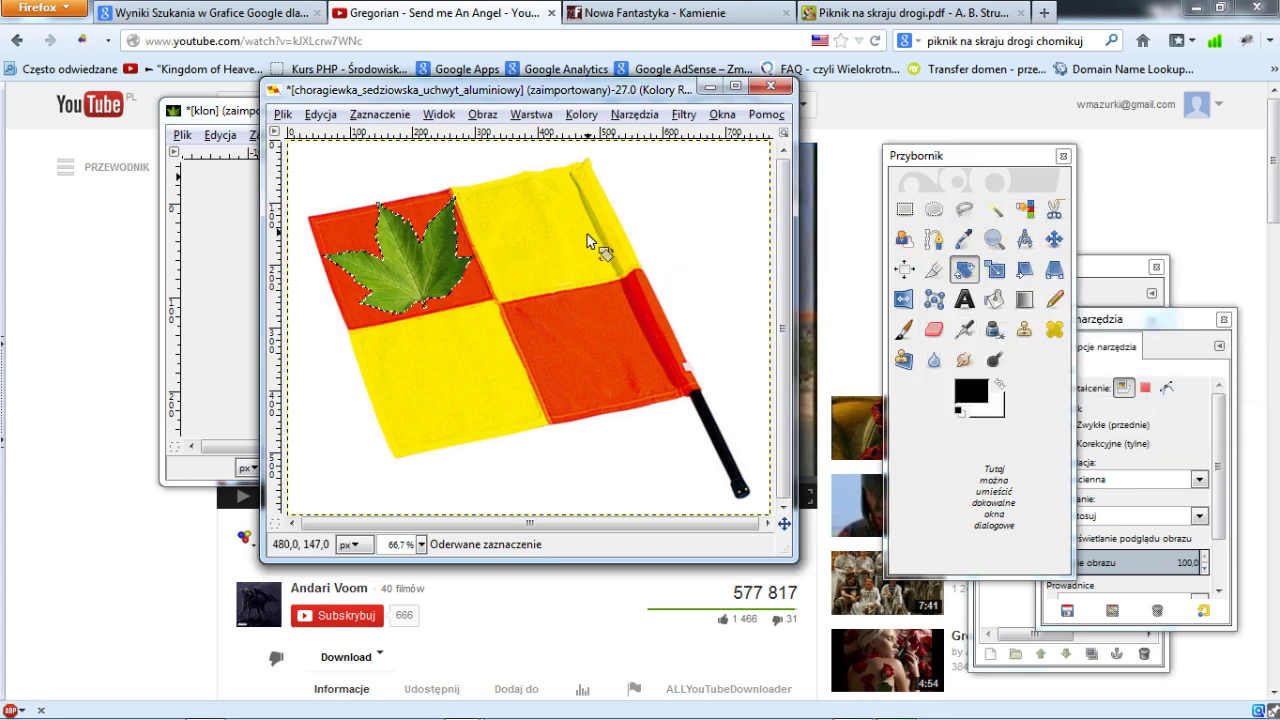
click(407, 266)
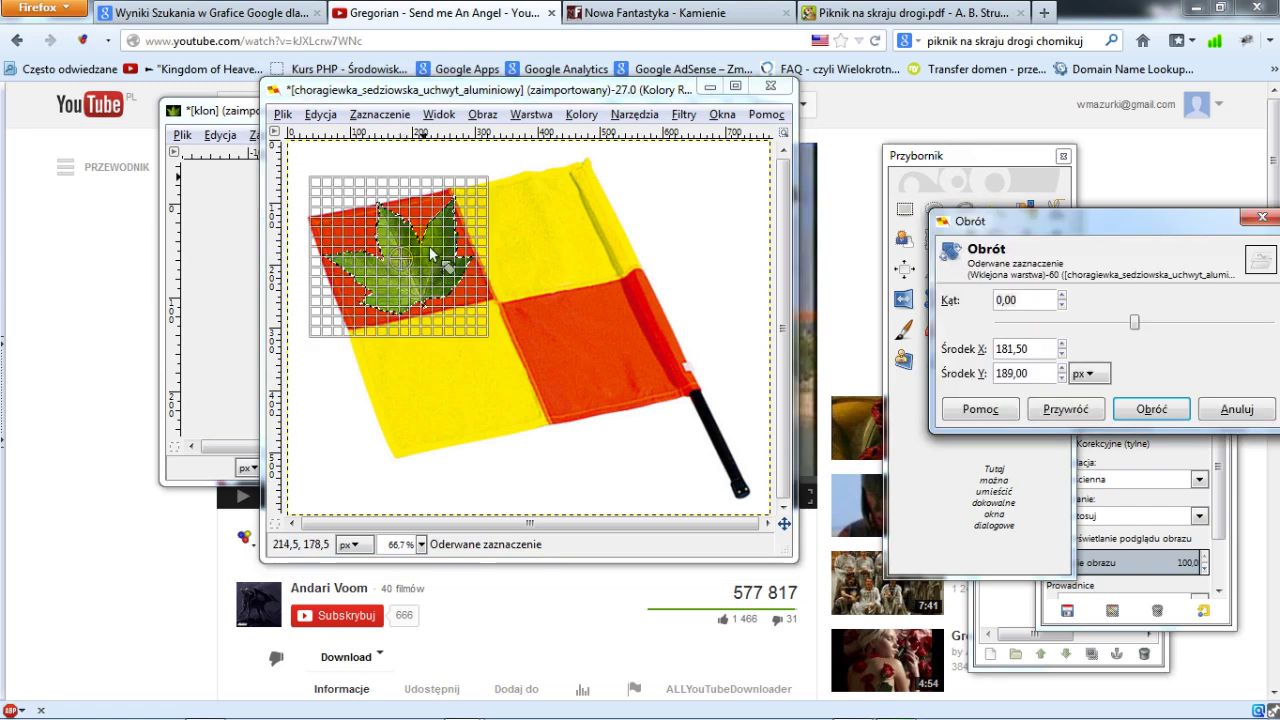
drag(447, 216, 451, 214)
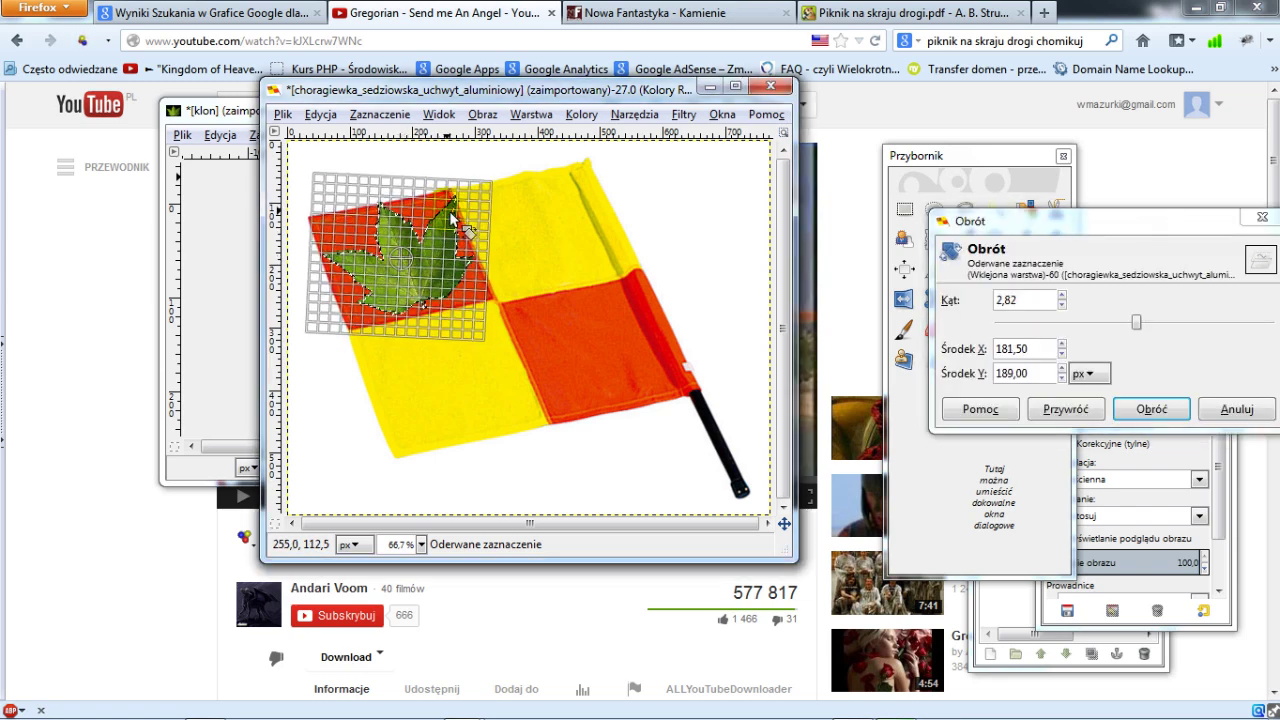
click(1151, 409)
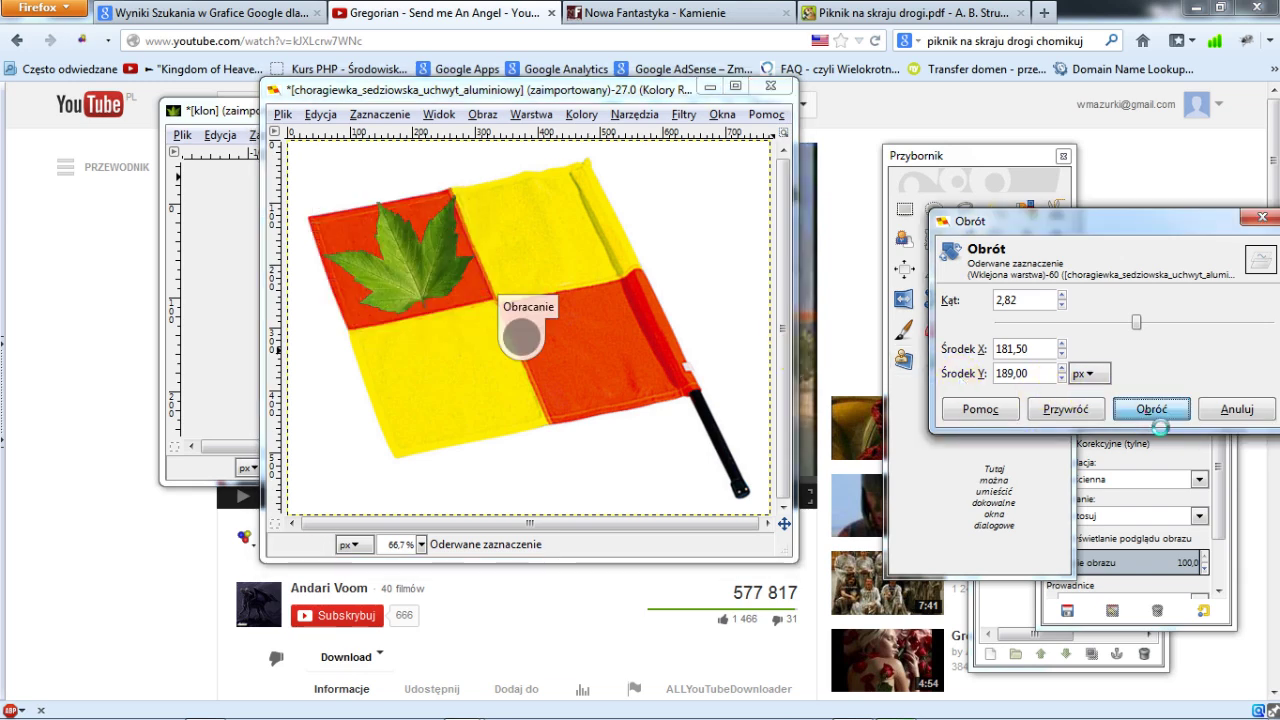
click(696, 312)
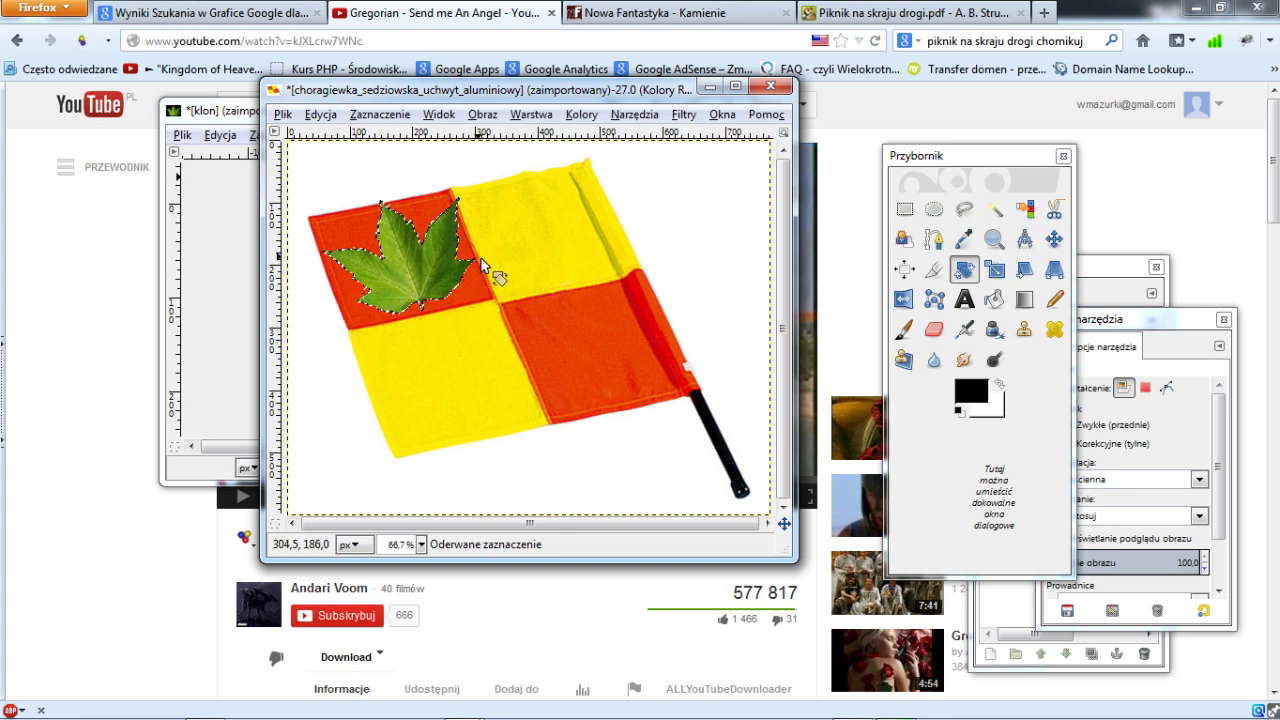
ctrl+click(452, 200)
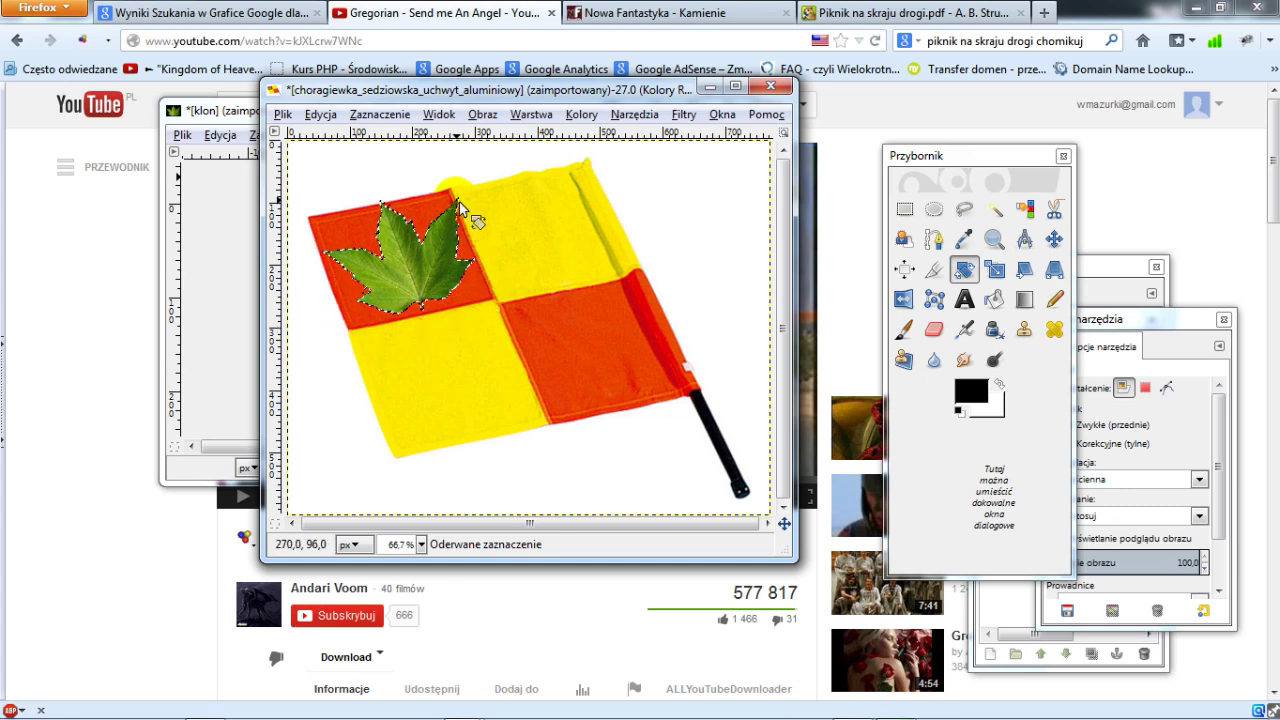
click(383, 207)
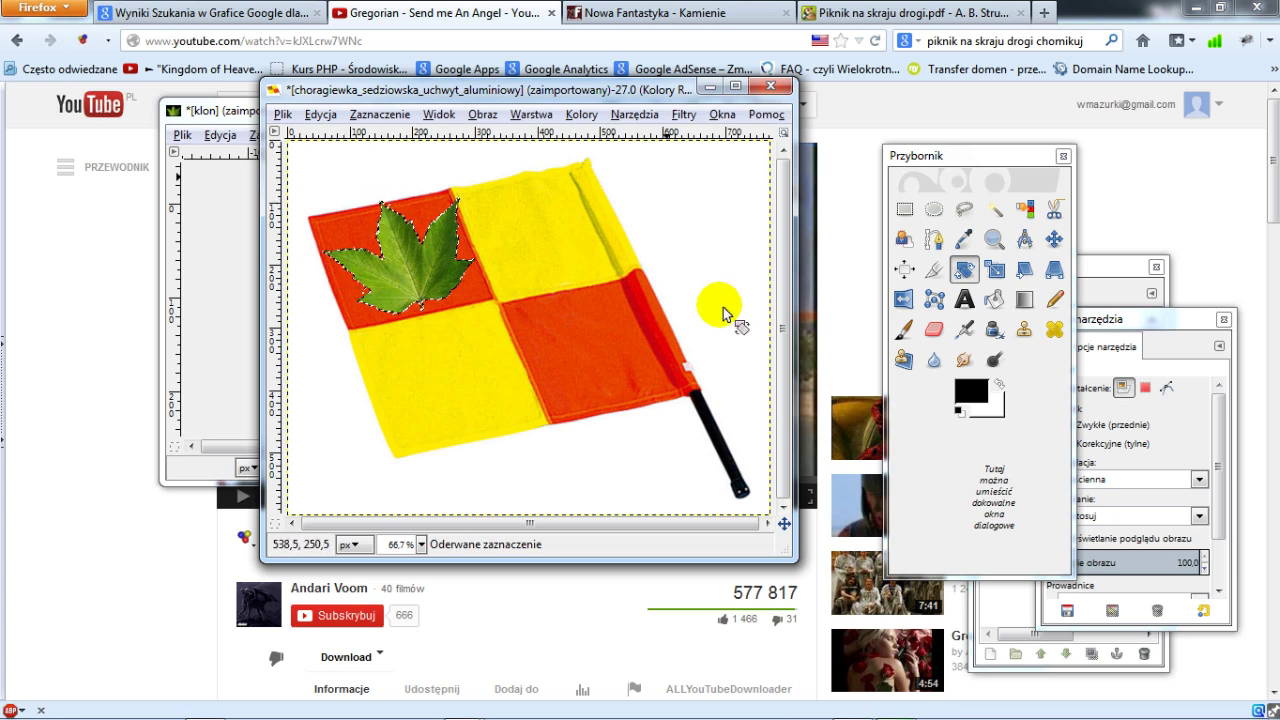
Start scaling the 297×268 leaf with width and height chained proportionally
click(996, 268)
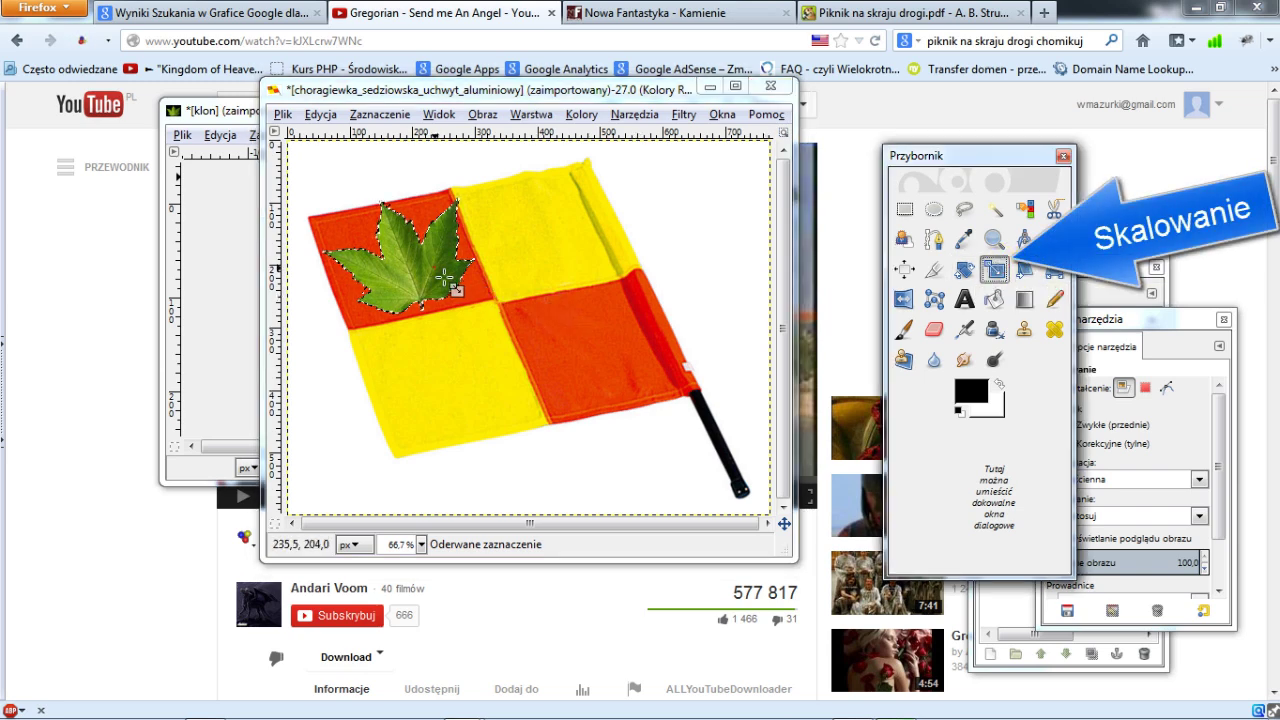
click(447, 278)
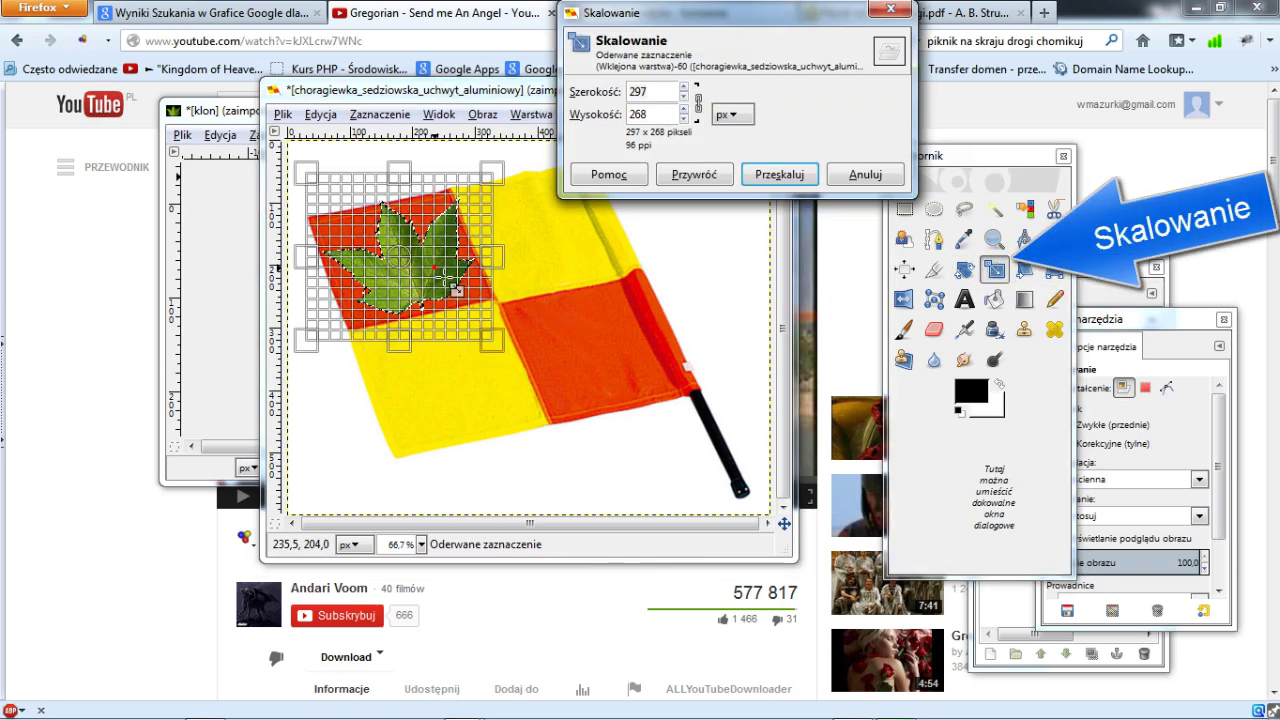
click(699, 104)
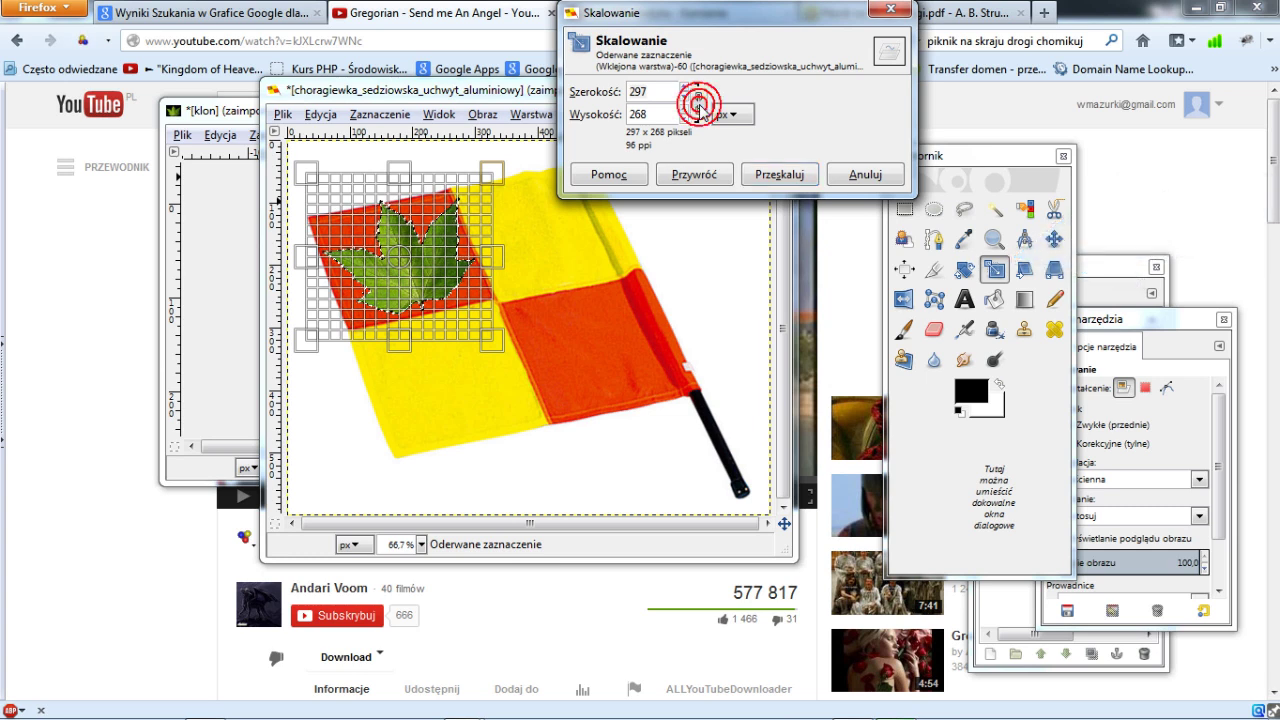
click(660, 97)
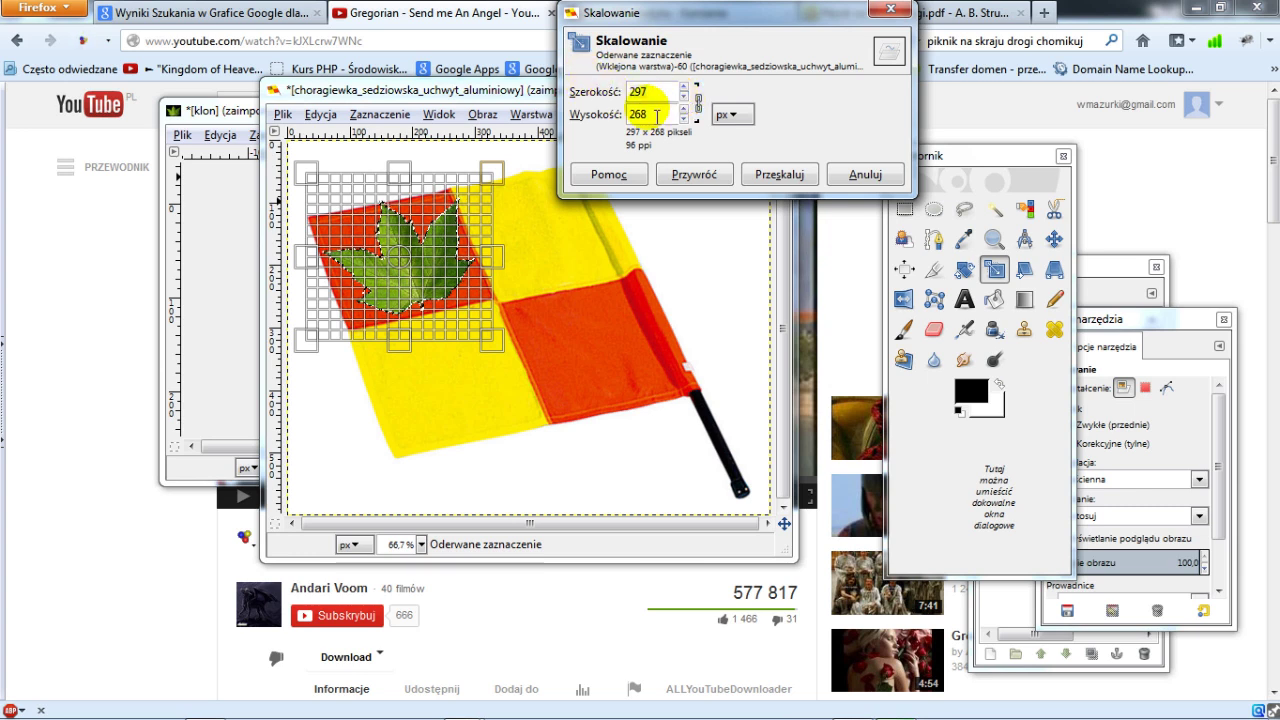
click(662, 122)
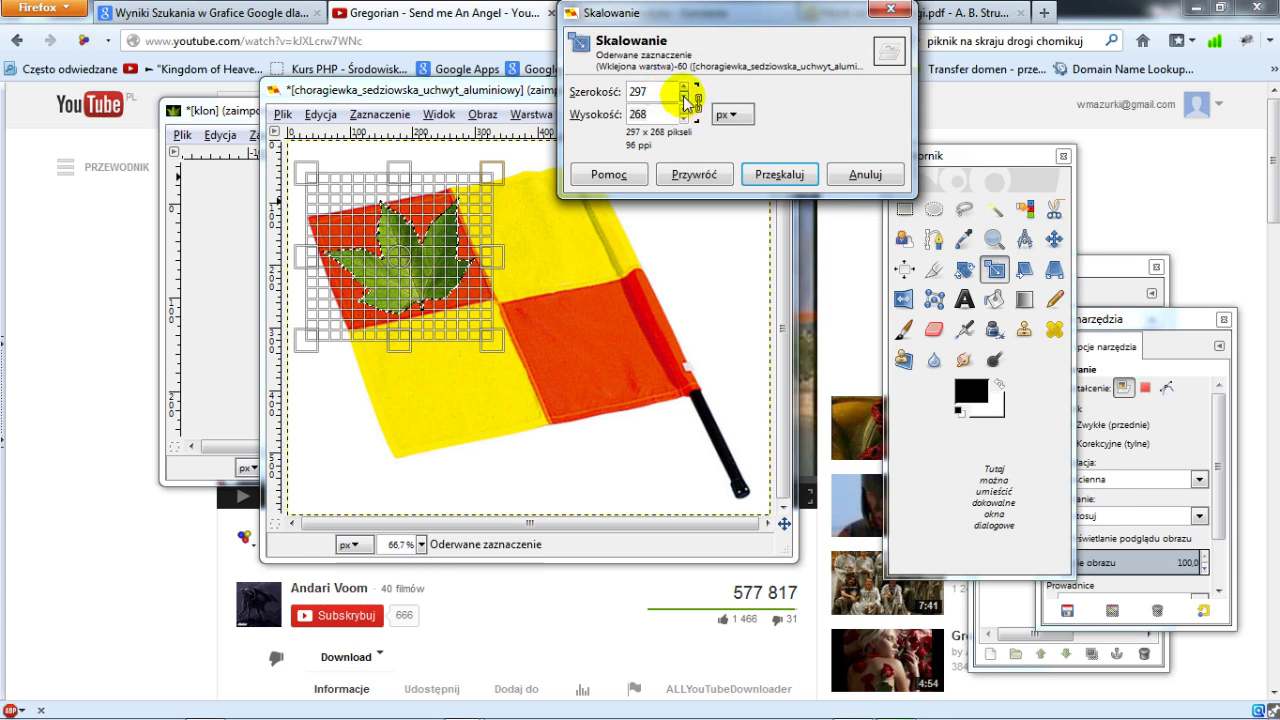
Step the leaf size down to 264×238, then drag its corner to 245×221
click(685, 97)
click(685, 97)
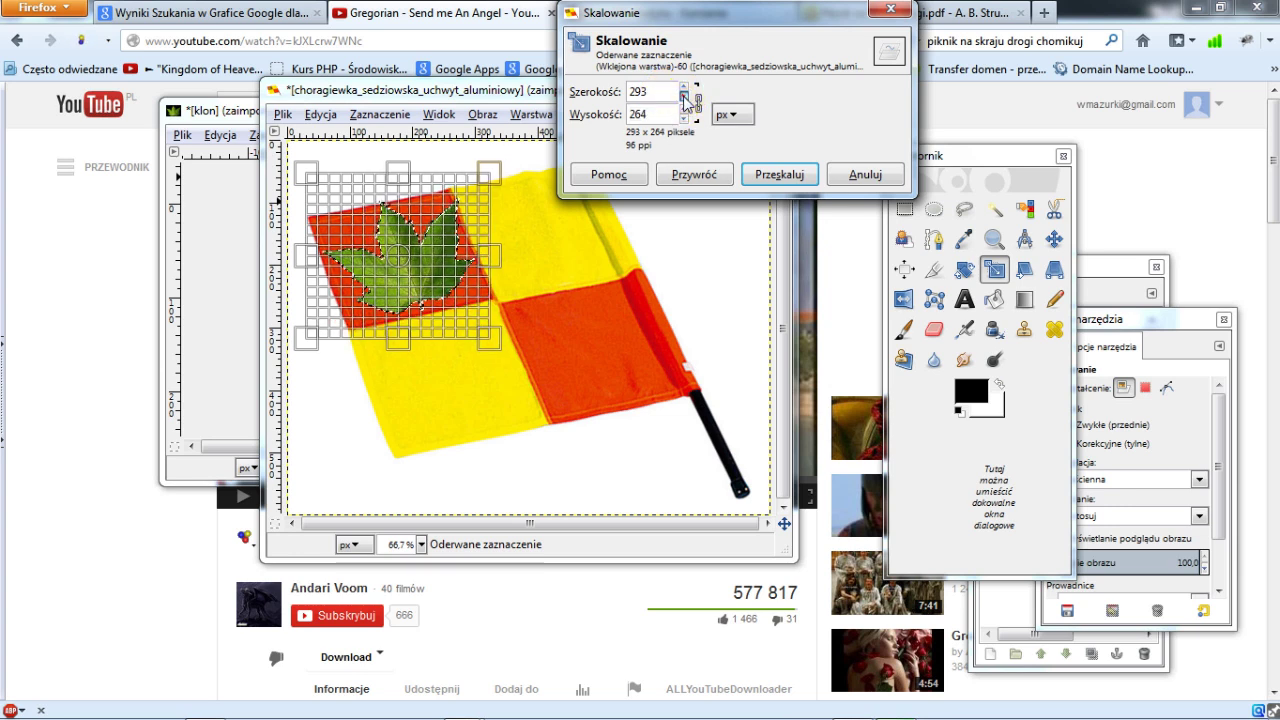
click(685, 97)
click(685, 97)
click(685, 97)
click(685, 97)
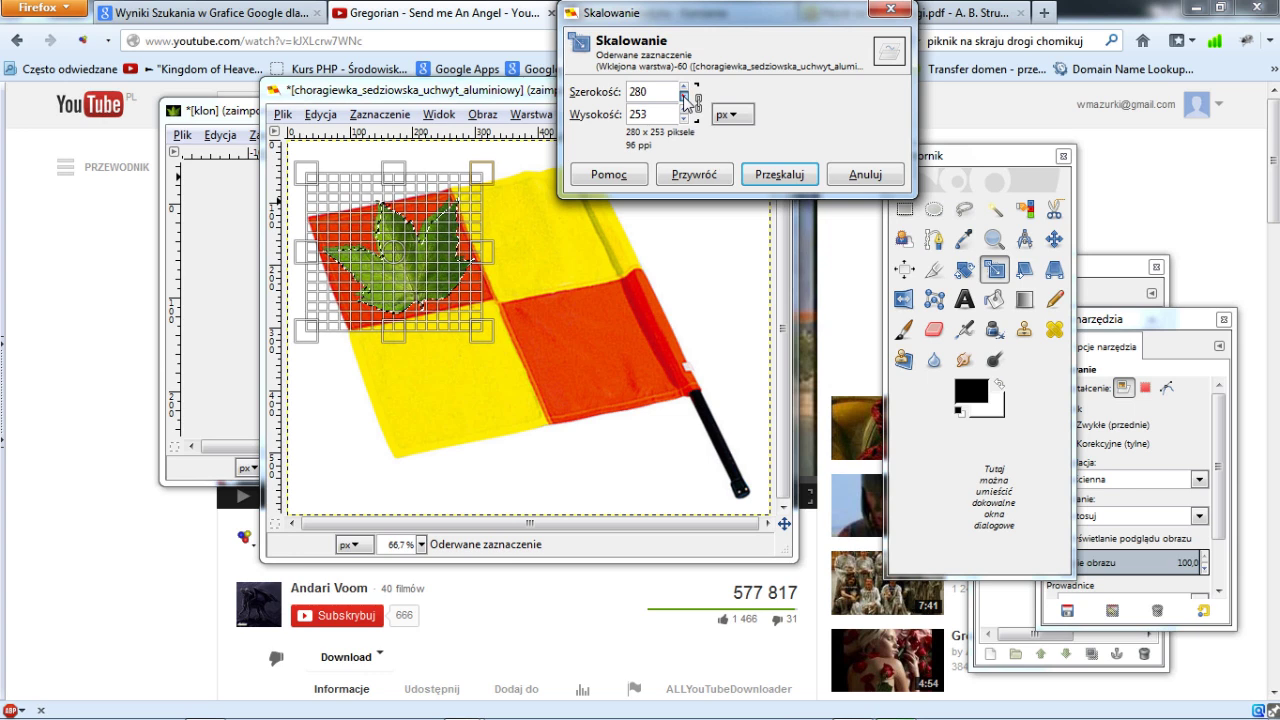
click(685, 97)
click(685, 97)
click(685, 97)
click(685, 97)
click(685, 97)
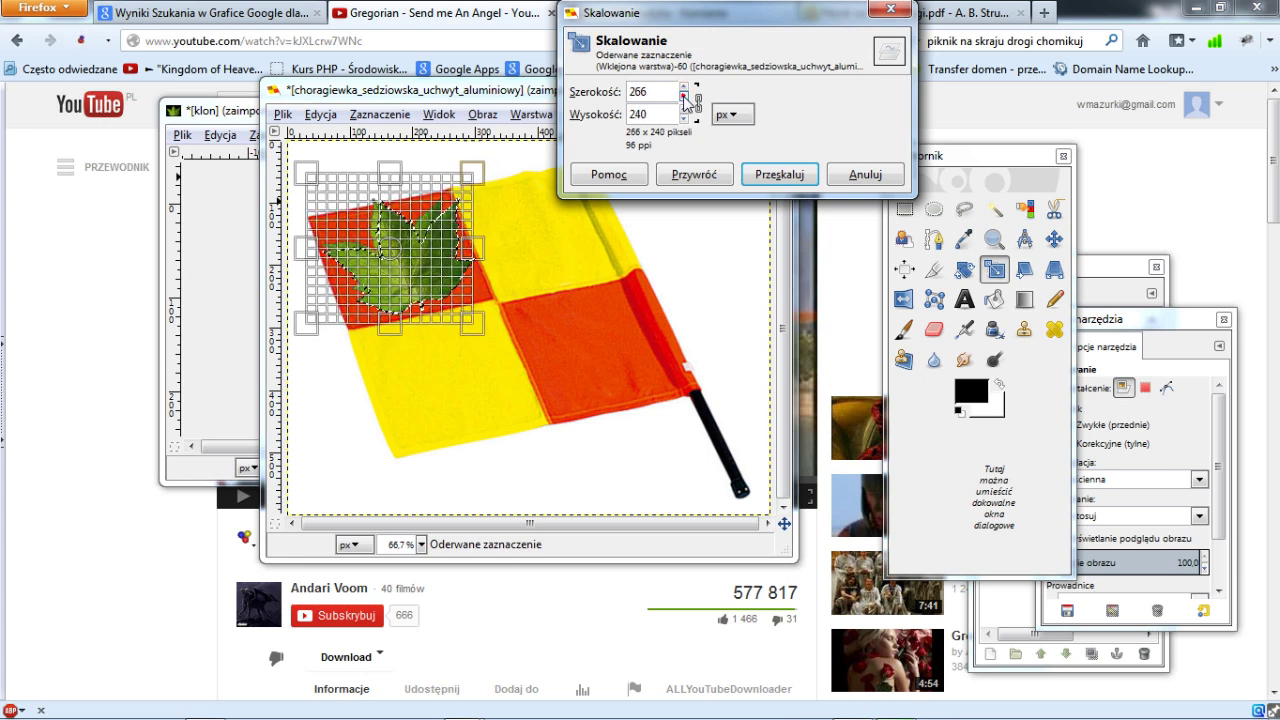
click(685, 97)
click(685, 97)
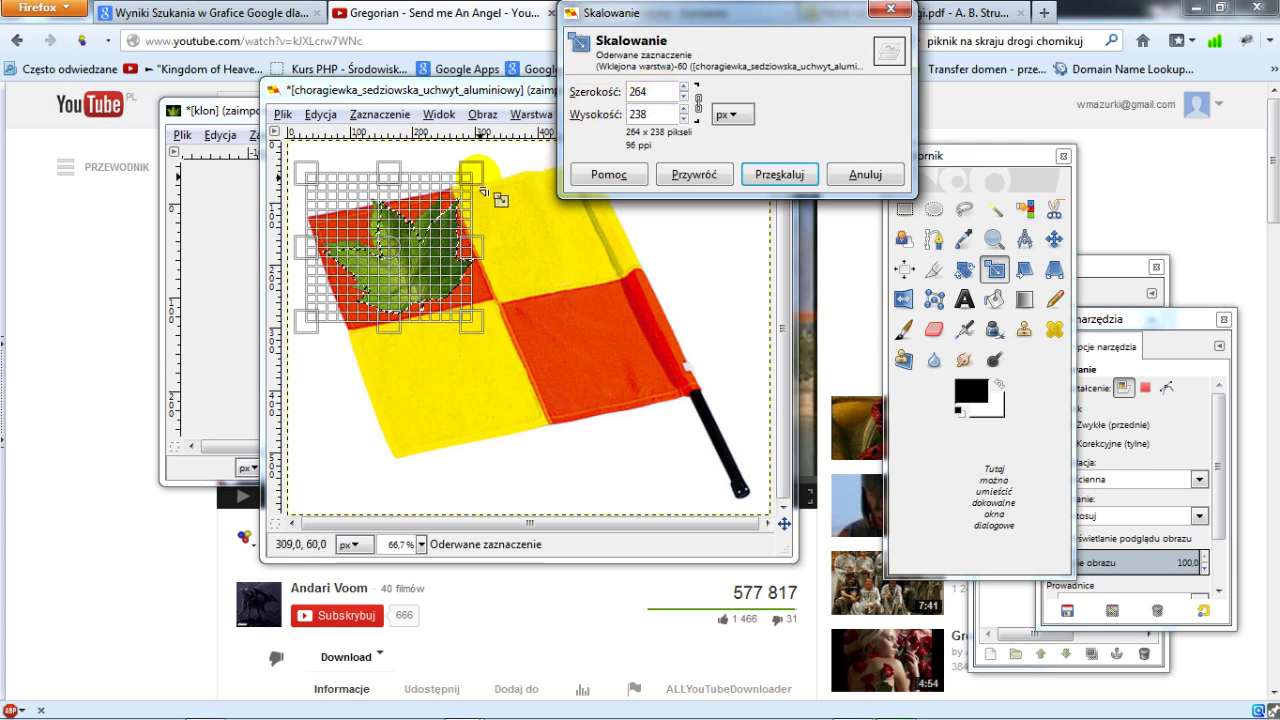
click(478, 188)
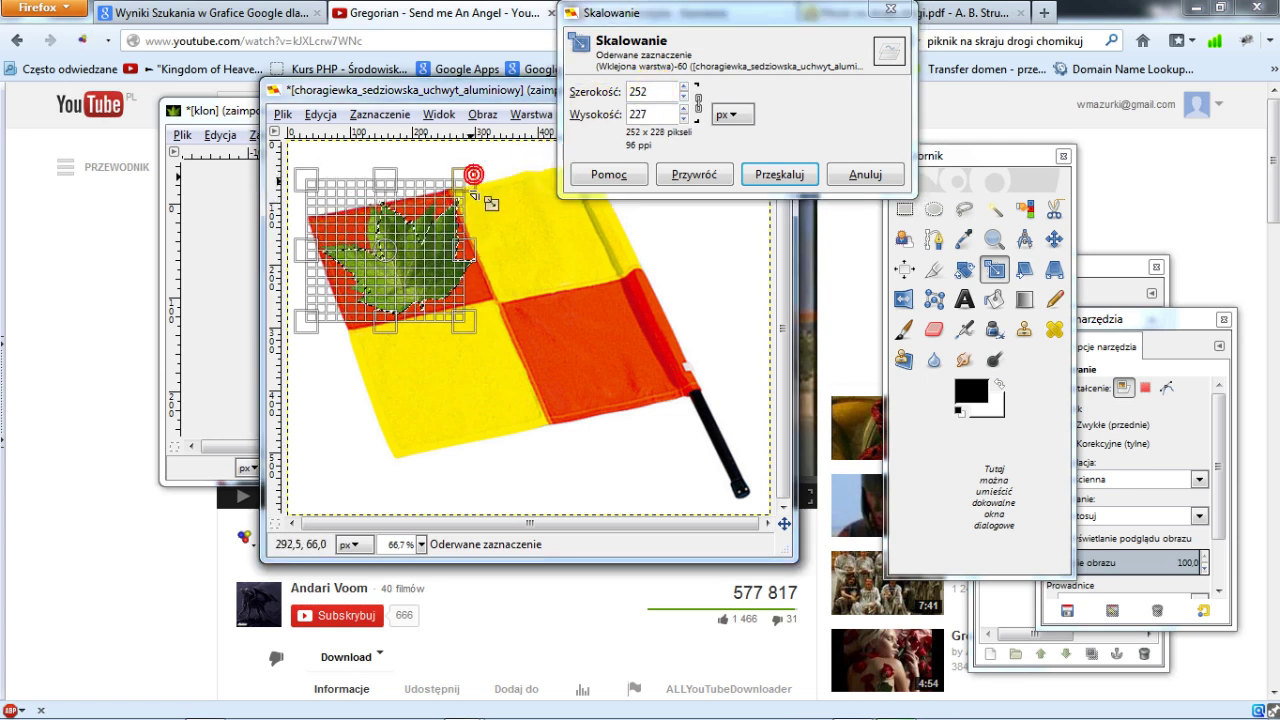
drag(493, 200, 488, 207)
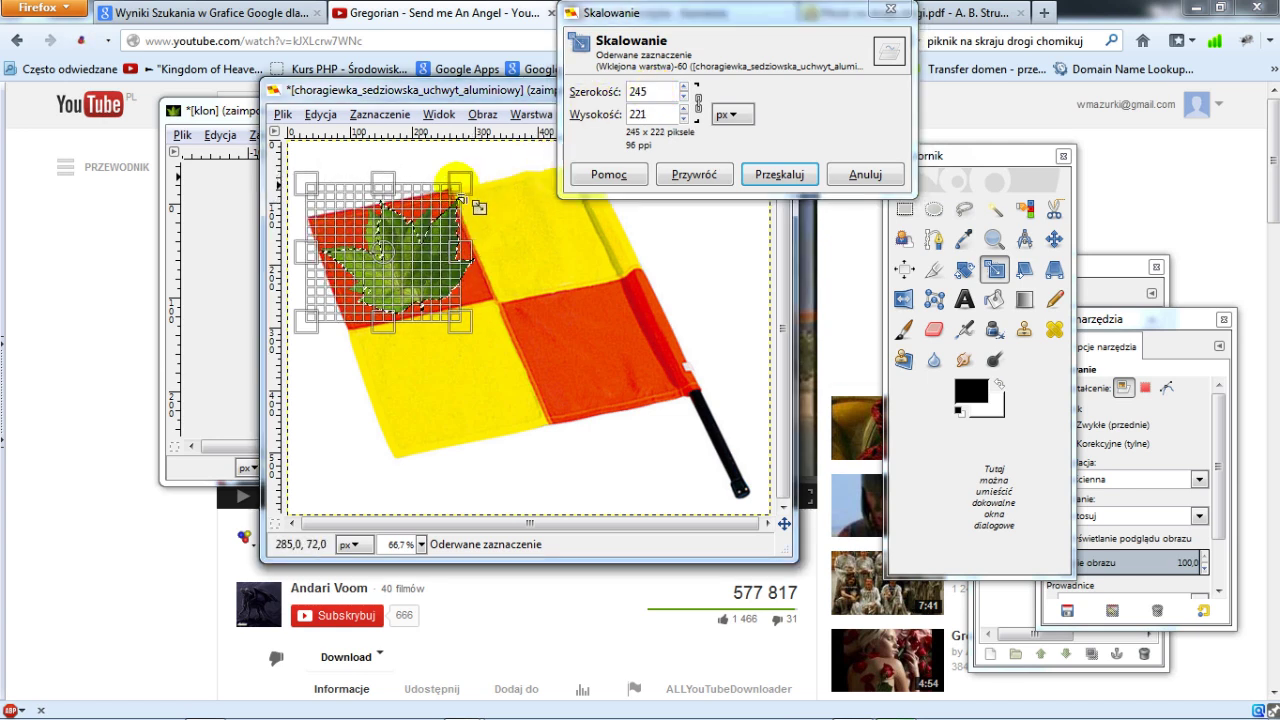
Apply the 245×221 scale and nudge the leaf slightly within the red square
click(768, 177)
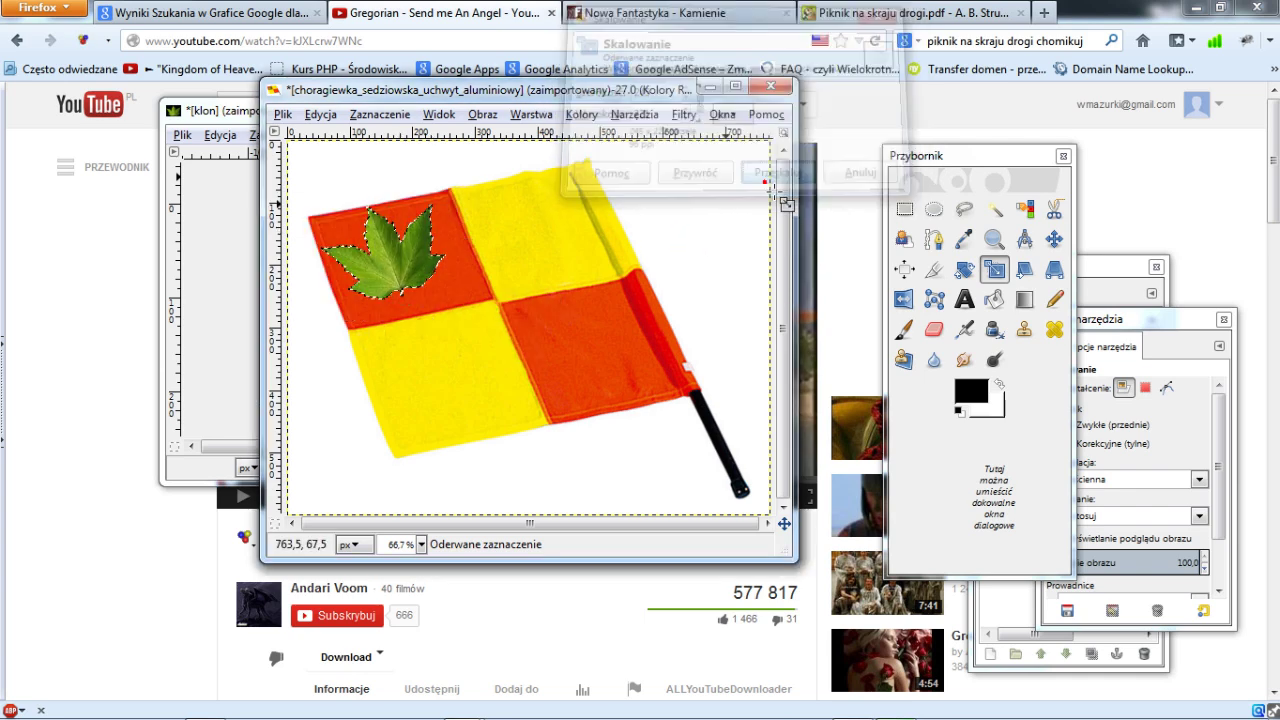
click(1054, 238)
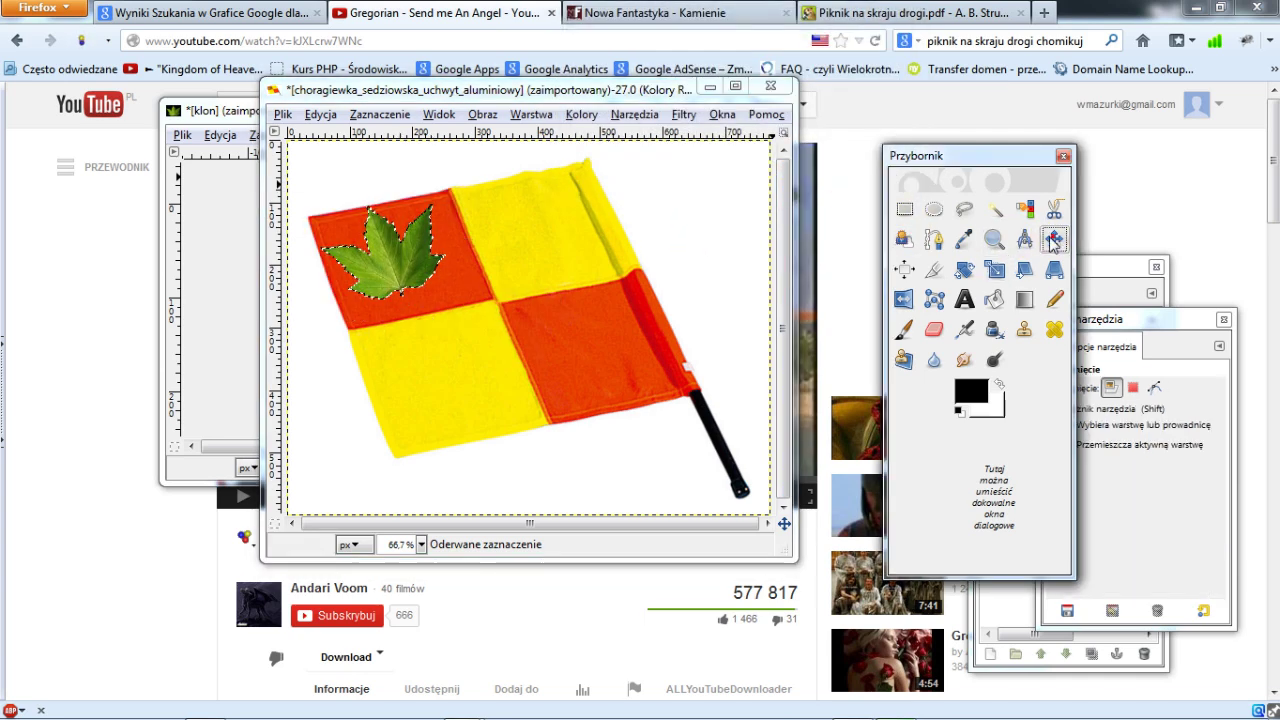
drag(386, 258, 405, 263)
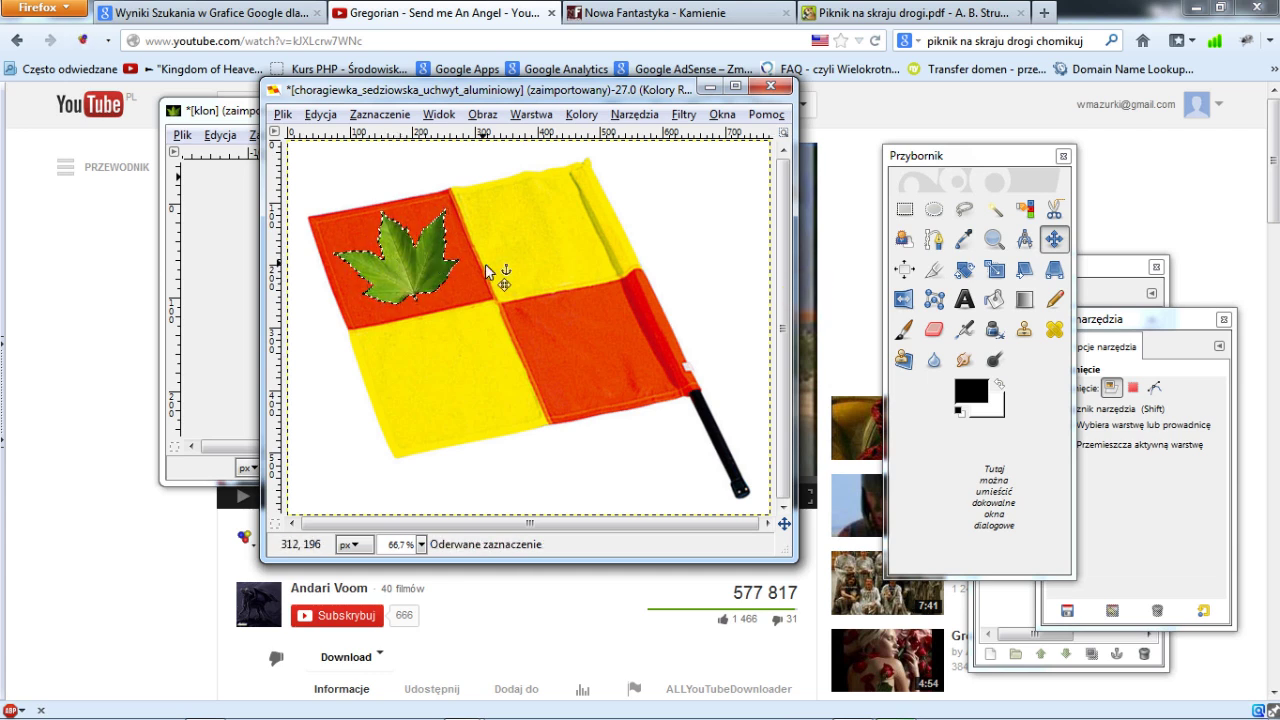
Rotate the leaf a few degrees further, to about 3.65 degrees
click(965, 270)
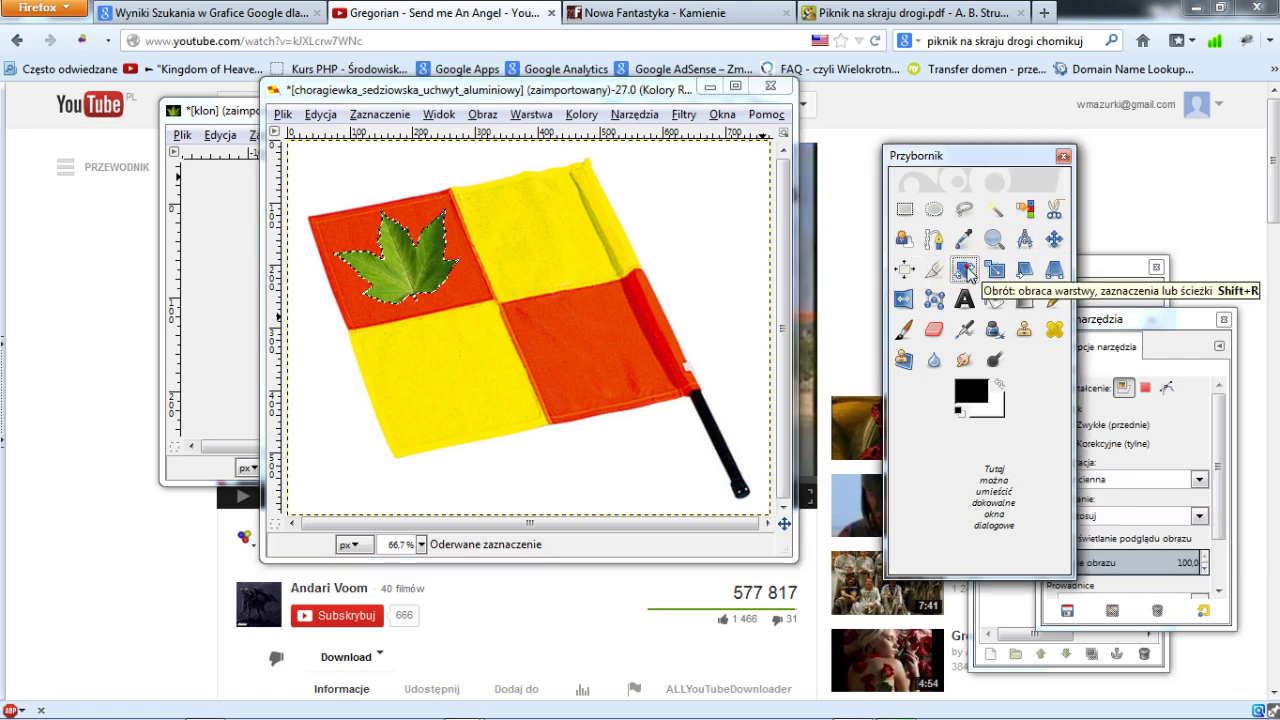
drag(447, 222, 450, 232)
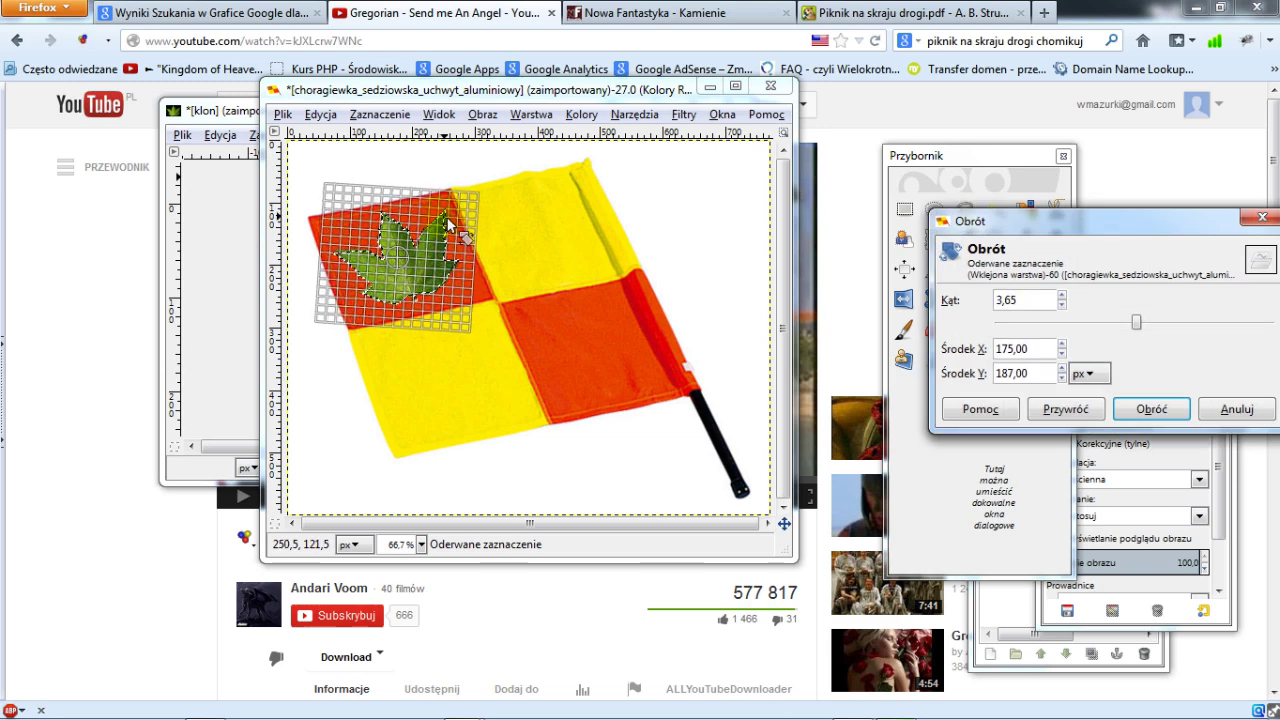
click(1150, 409)
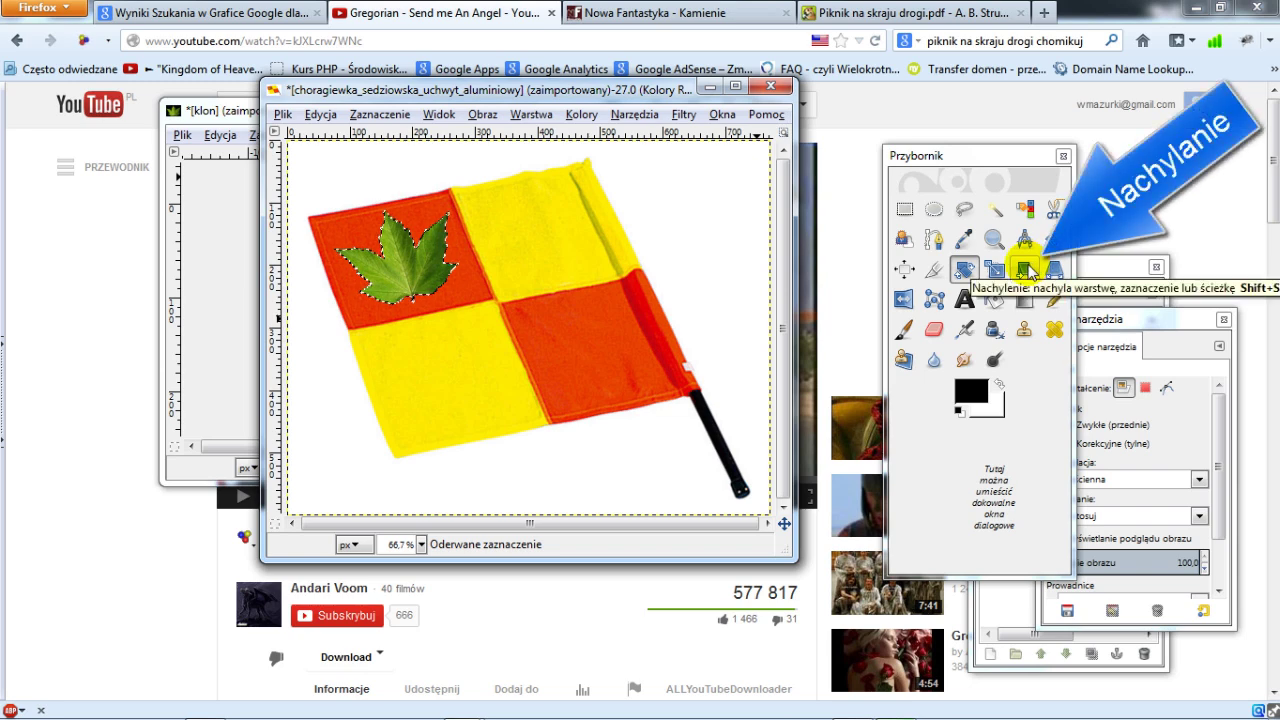
Shear the leaf vertically by about -37
click(1025, 270)
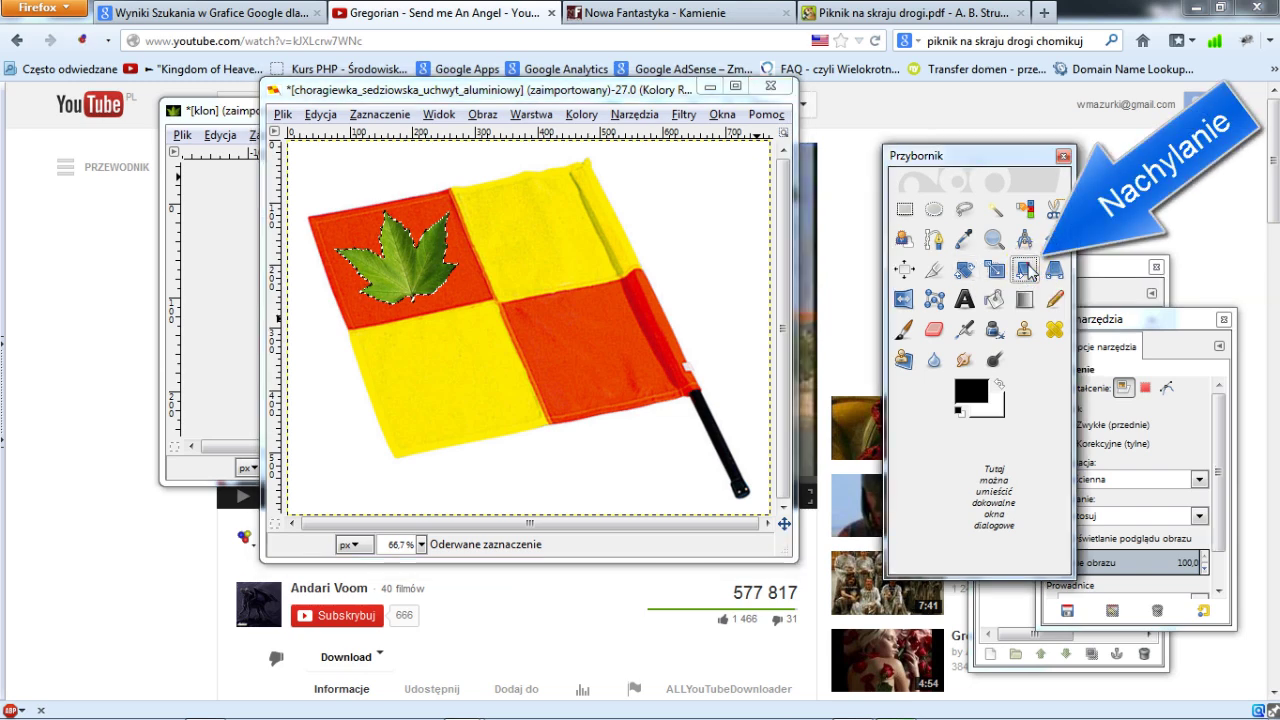
click(413, 264)
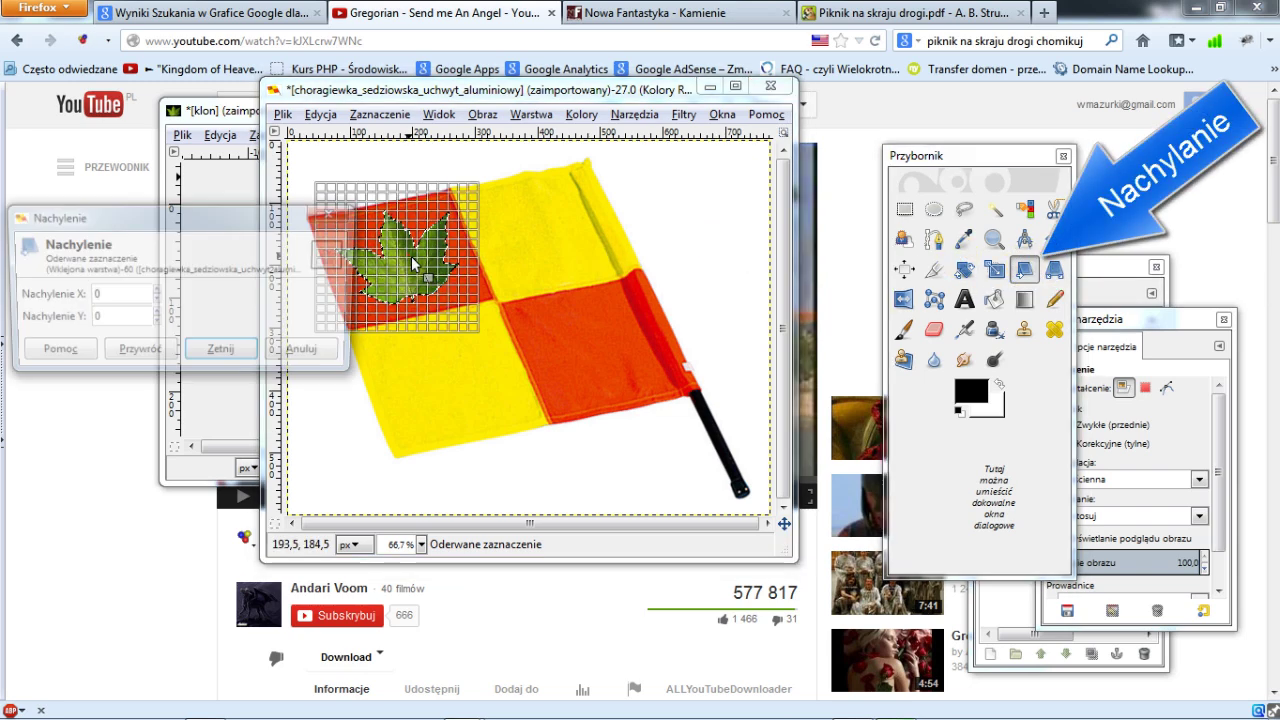
click(156, 314)
drag(158, 320, 158, 331)
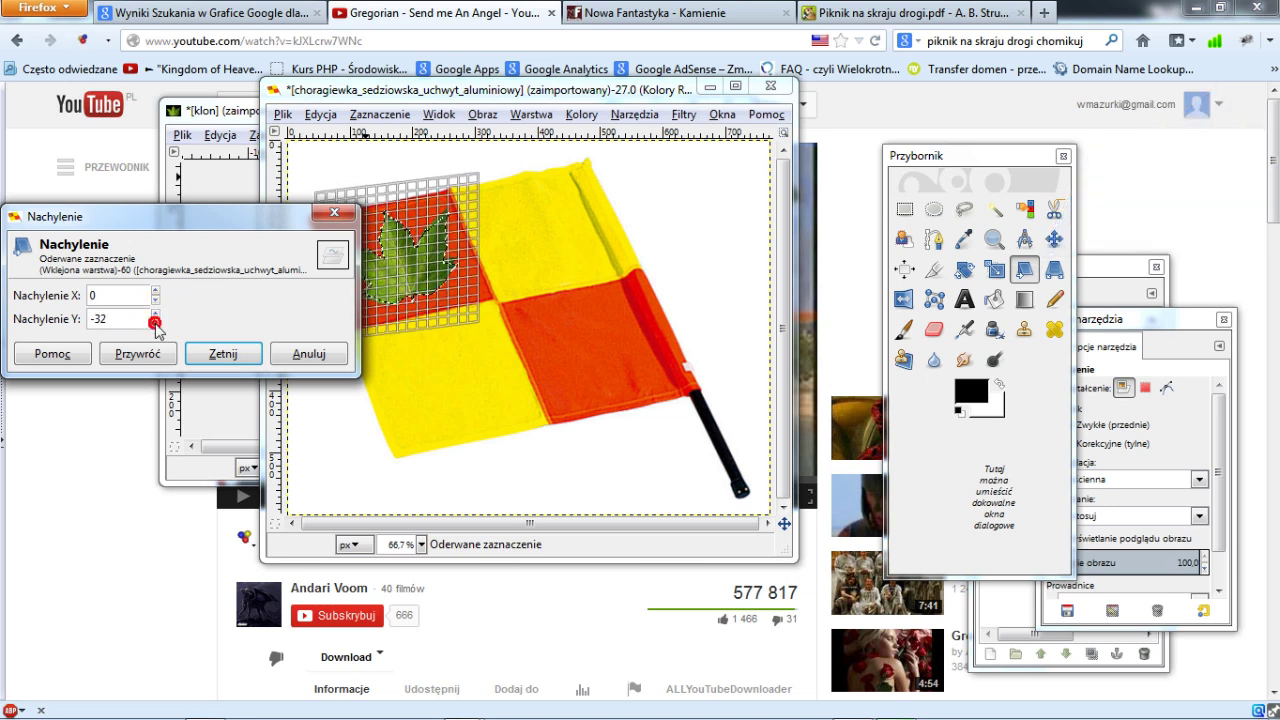
drag(156, 323, 156, 326)
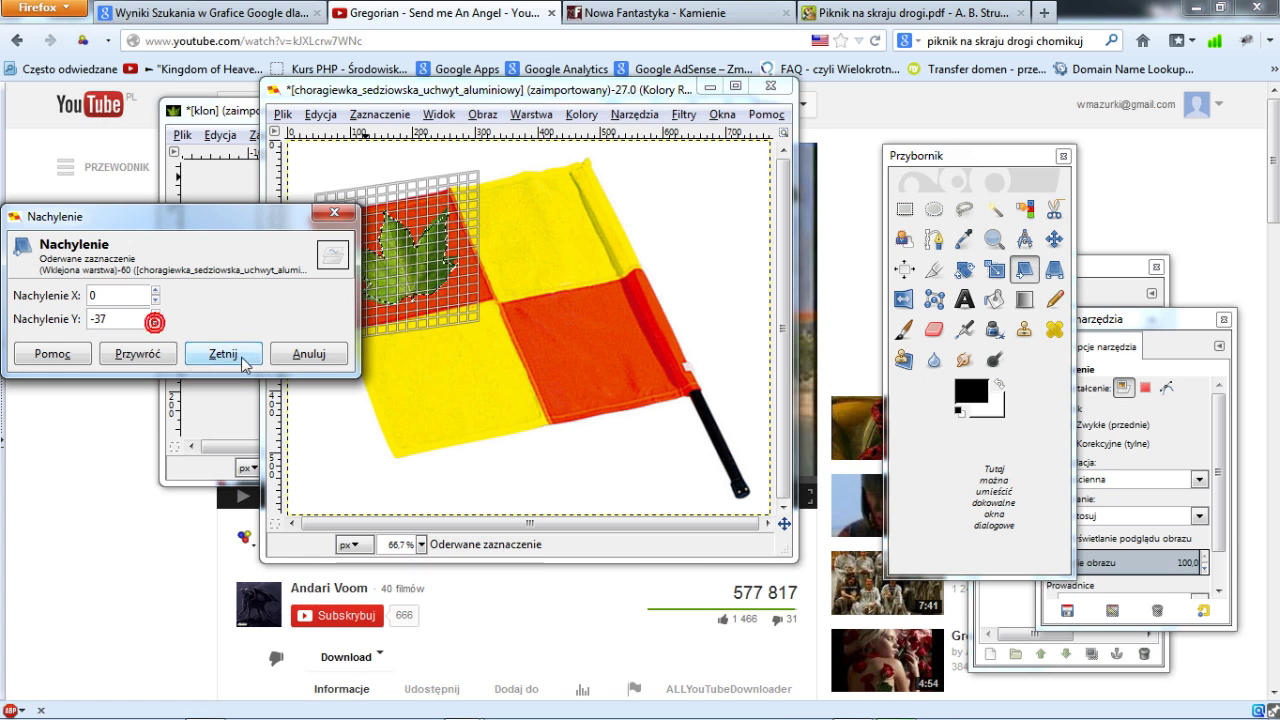
click(193, 358)
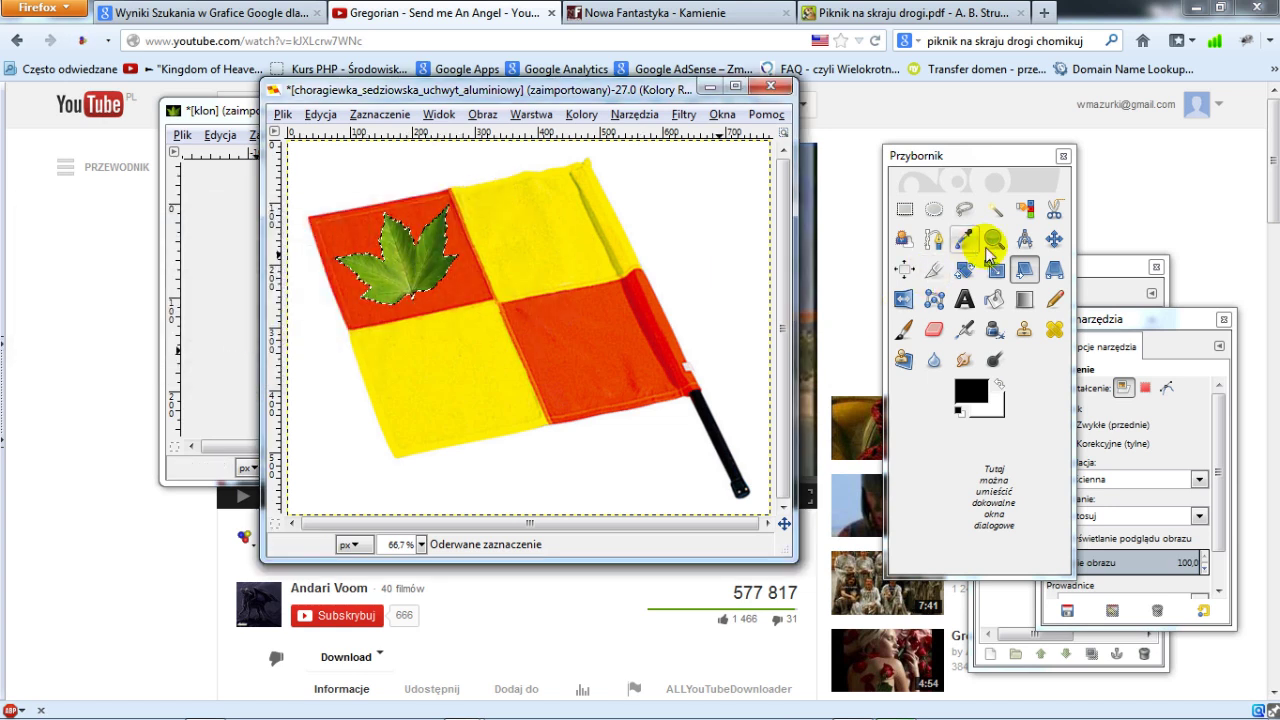
Shift the leaf slightly and shear it horizontally with magnitude X -10
click(1054, 239)
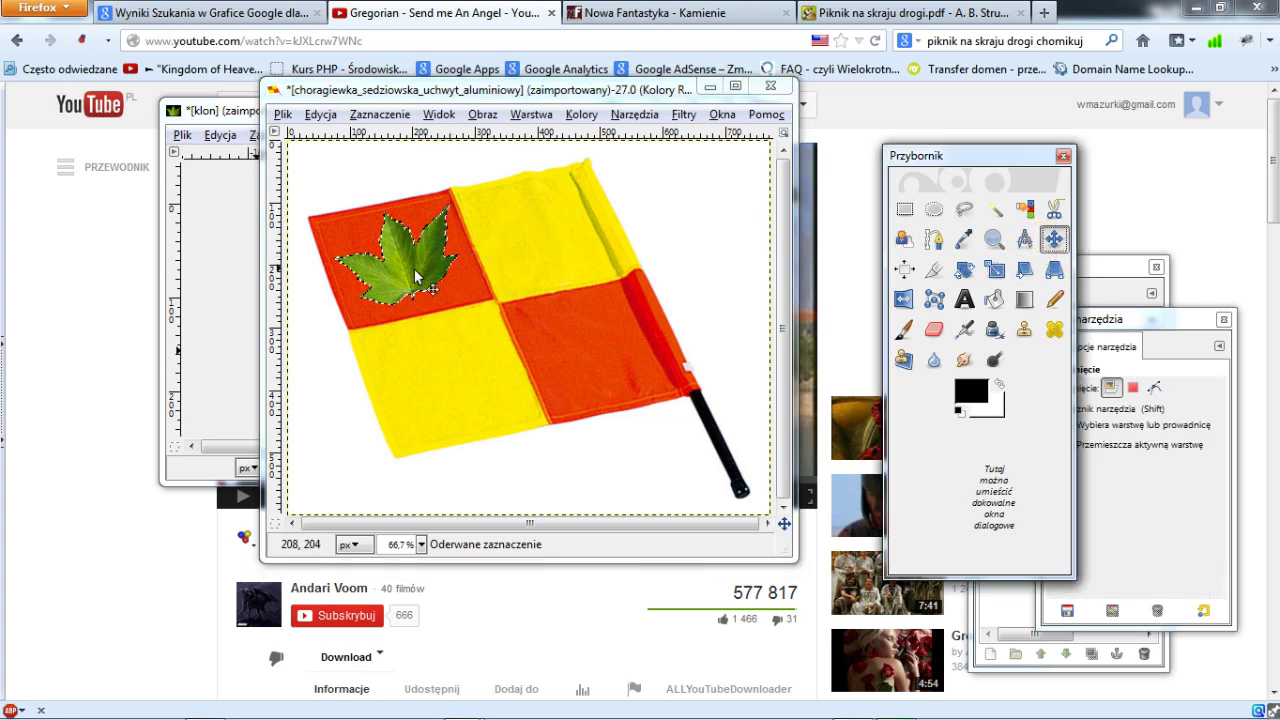
drag(415, 276, 412, 276)
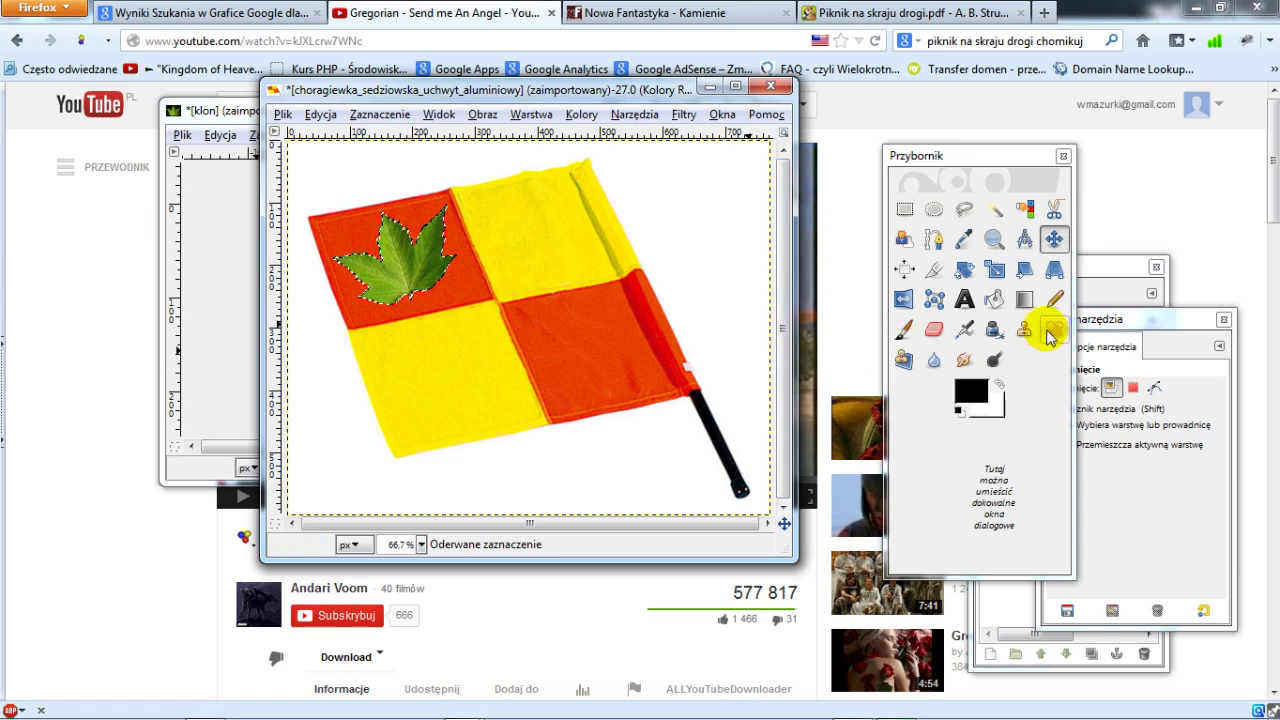
click(1016, 278)
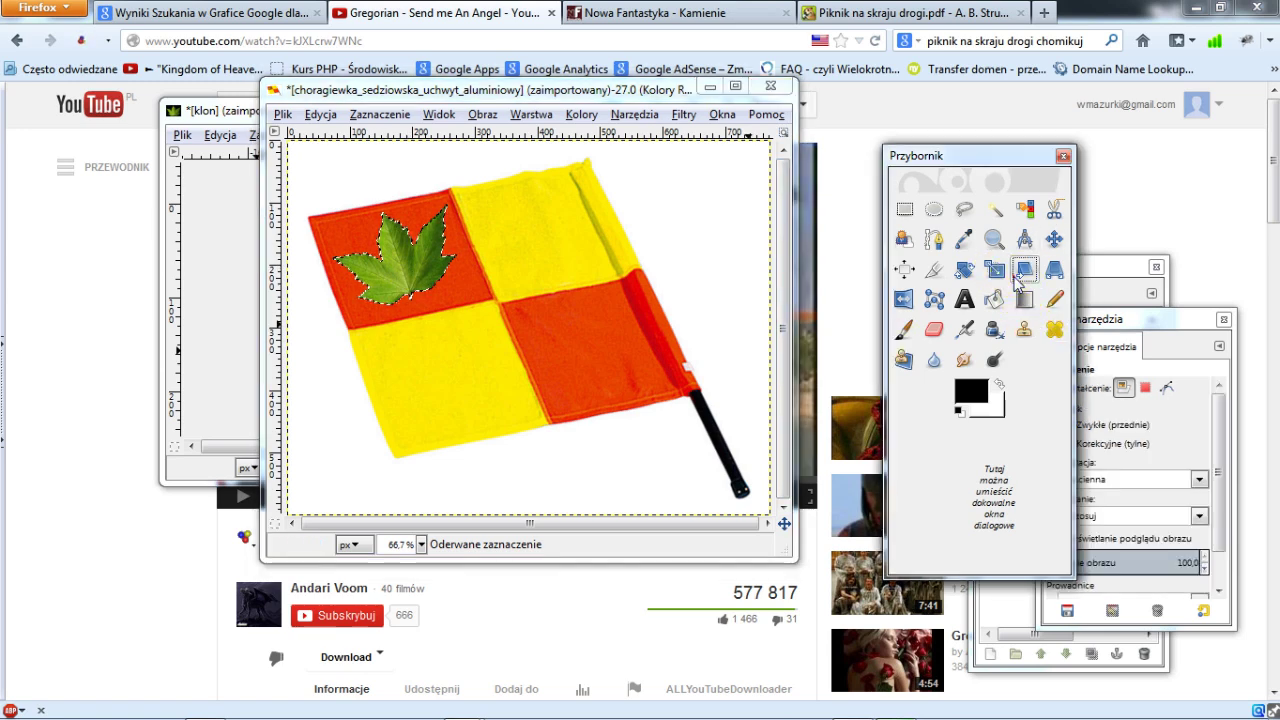
click(437, 275)
click(155, 291)
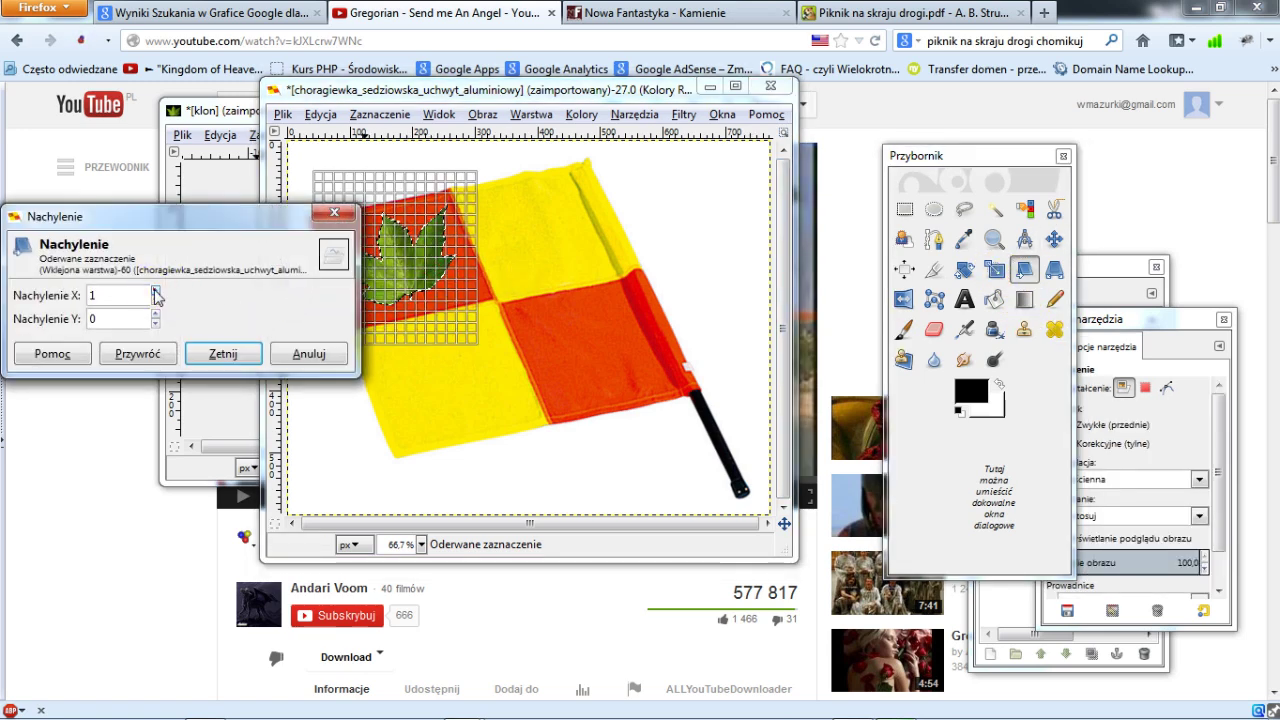
click(155, 291)
click(155, 300)
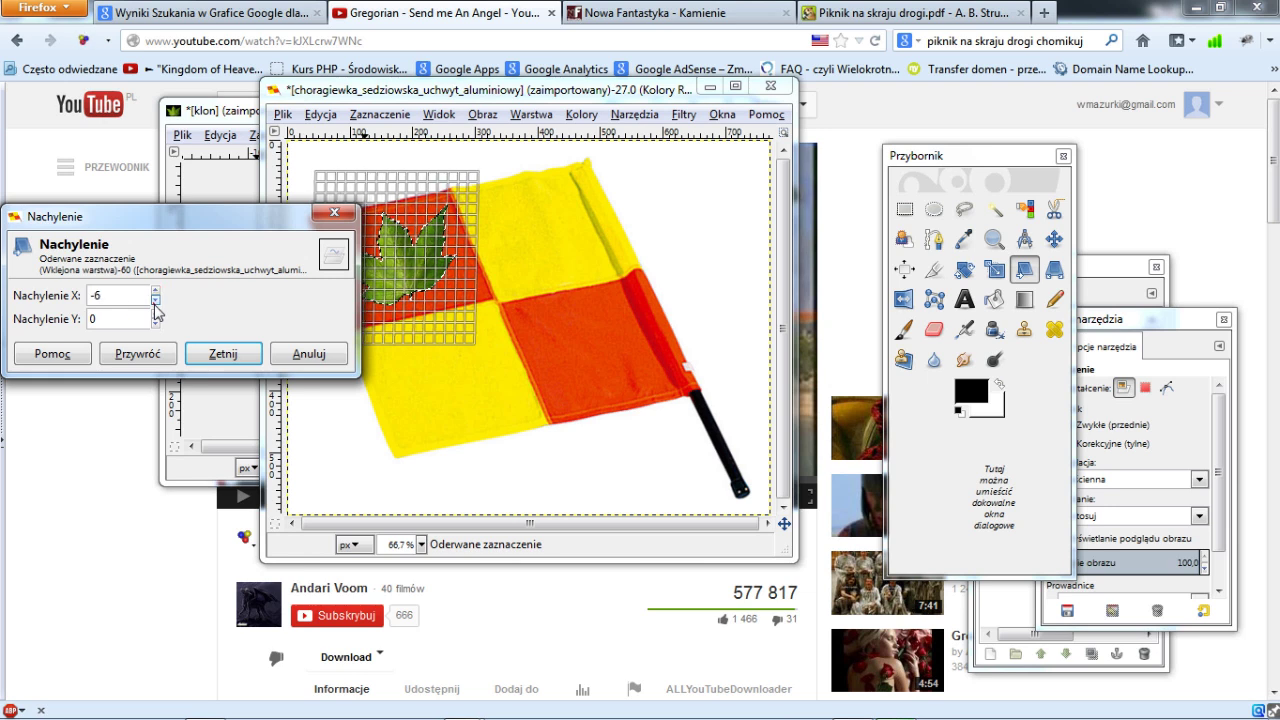
click(226, 353)
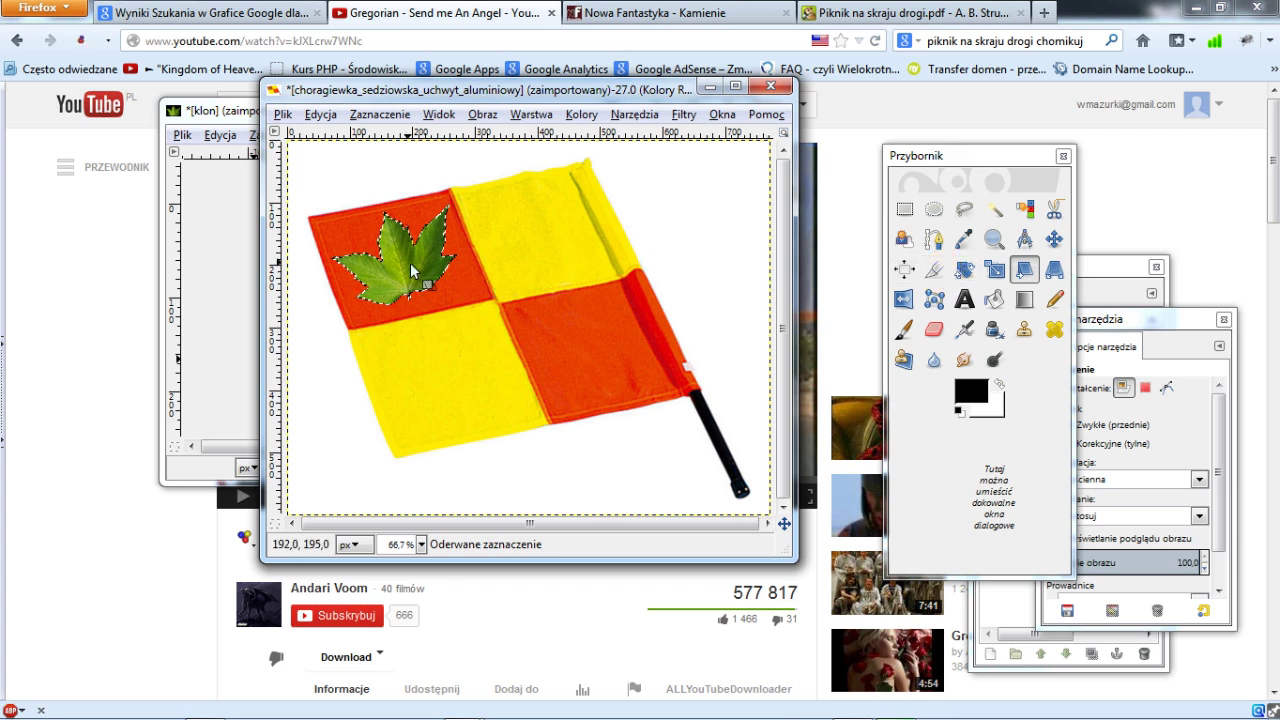
click(644, 235)
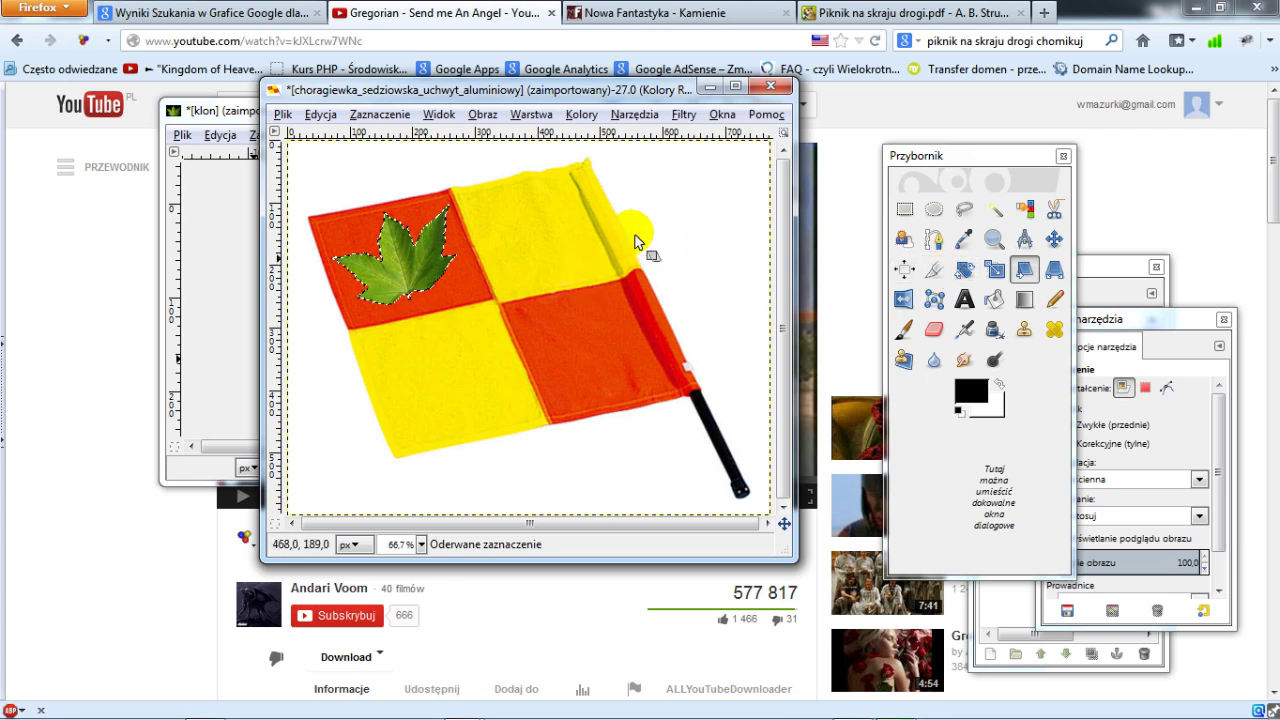
click(724, 300)
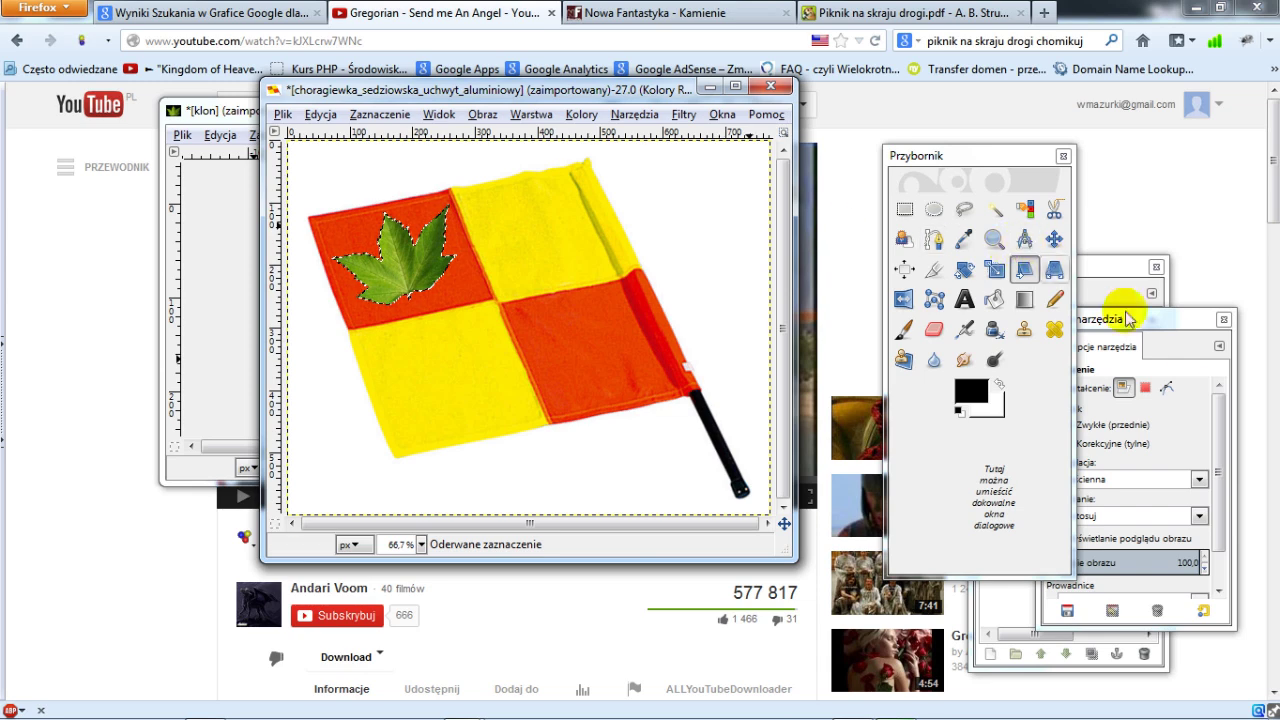
Anchor the floating leaf layer onto the flag layer via the Layers dock
mouse_move(1166, 320)
mouse_down()
mouse_move(1153, 257)
mouse_move(1162, 382)
mouse_up()
mouse_move(1100, 286)
mouse_down()
mouse_move(1060, 205)
mouse_move(947, 326)
mouse_up()
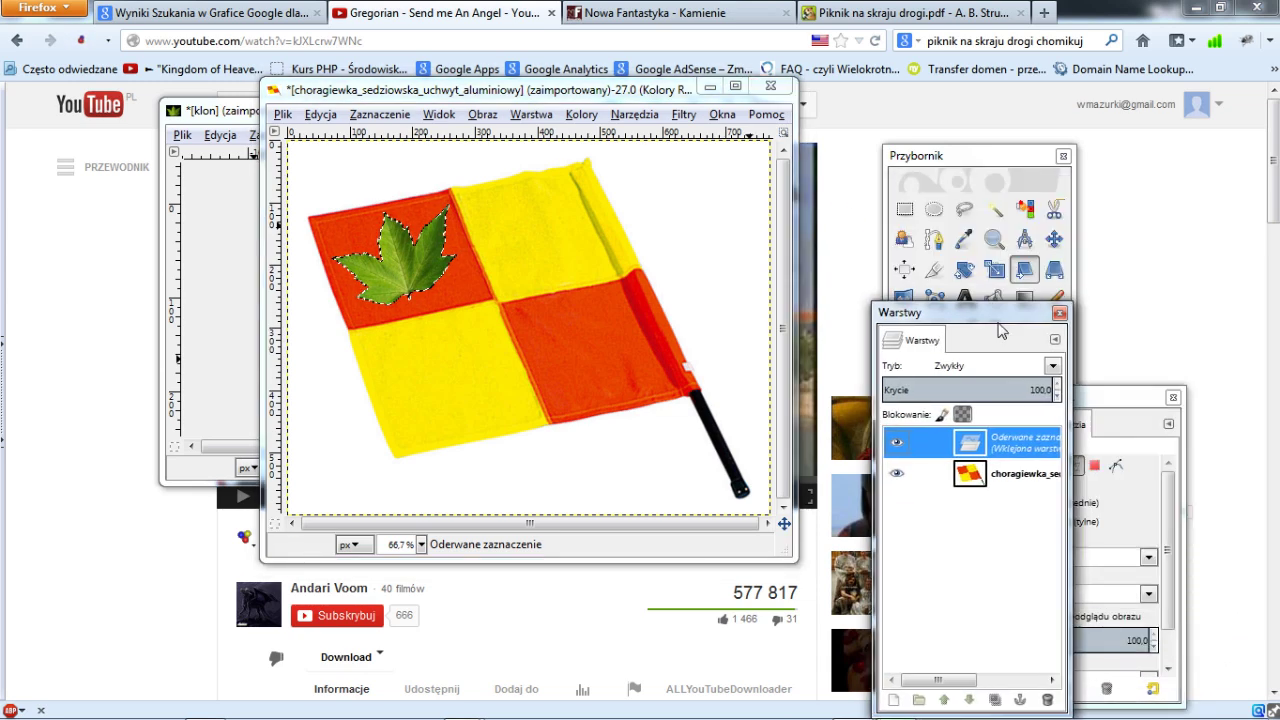
click(972, 435)
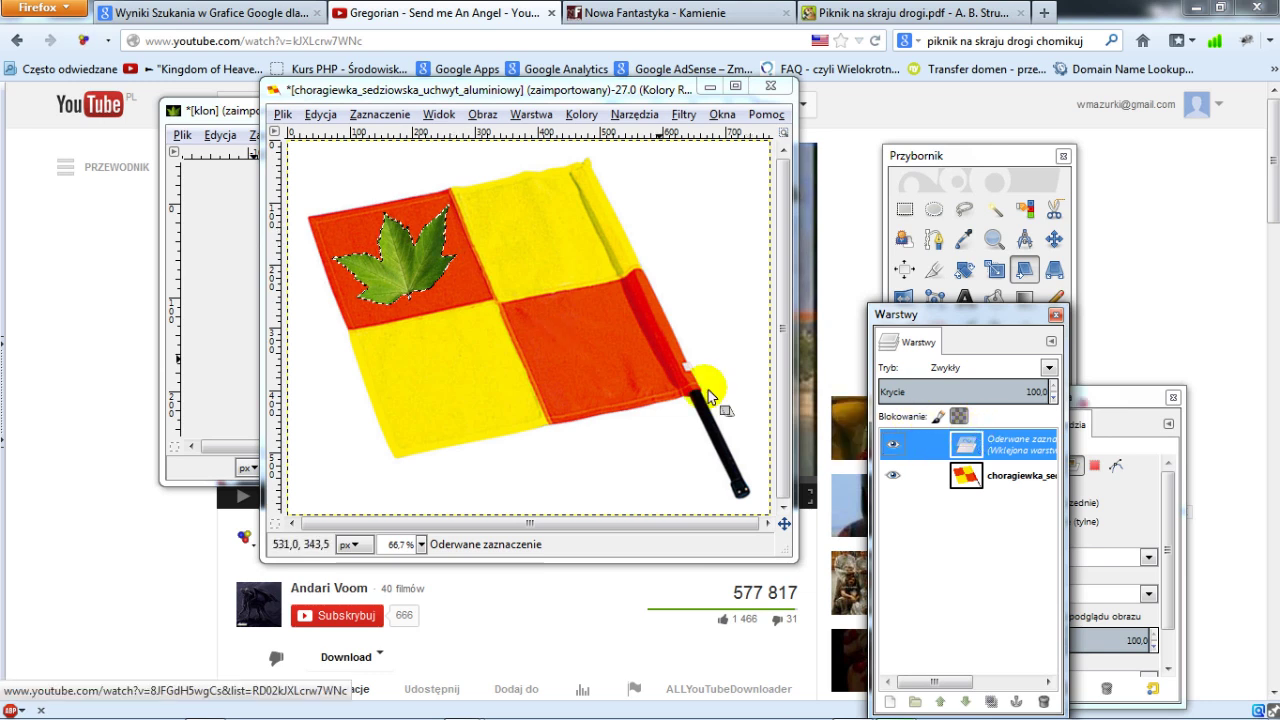
right_click(967, 453)
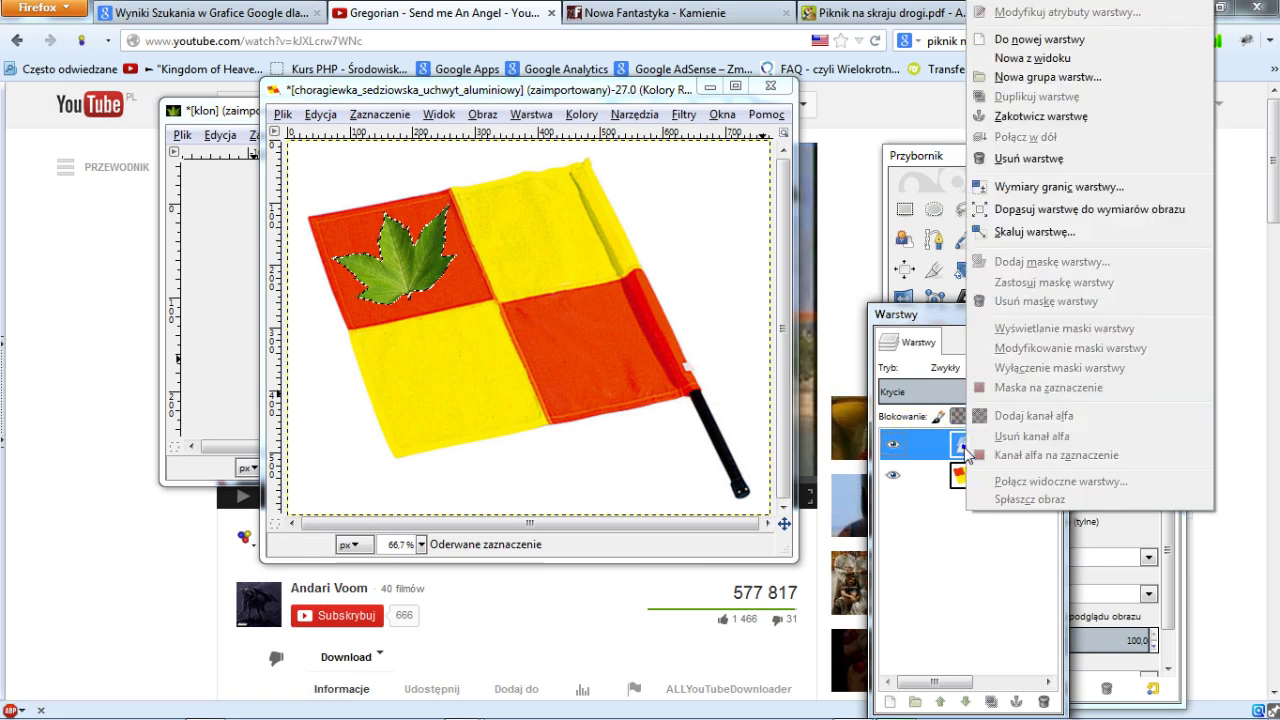
click(1030, 116)
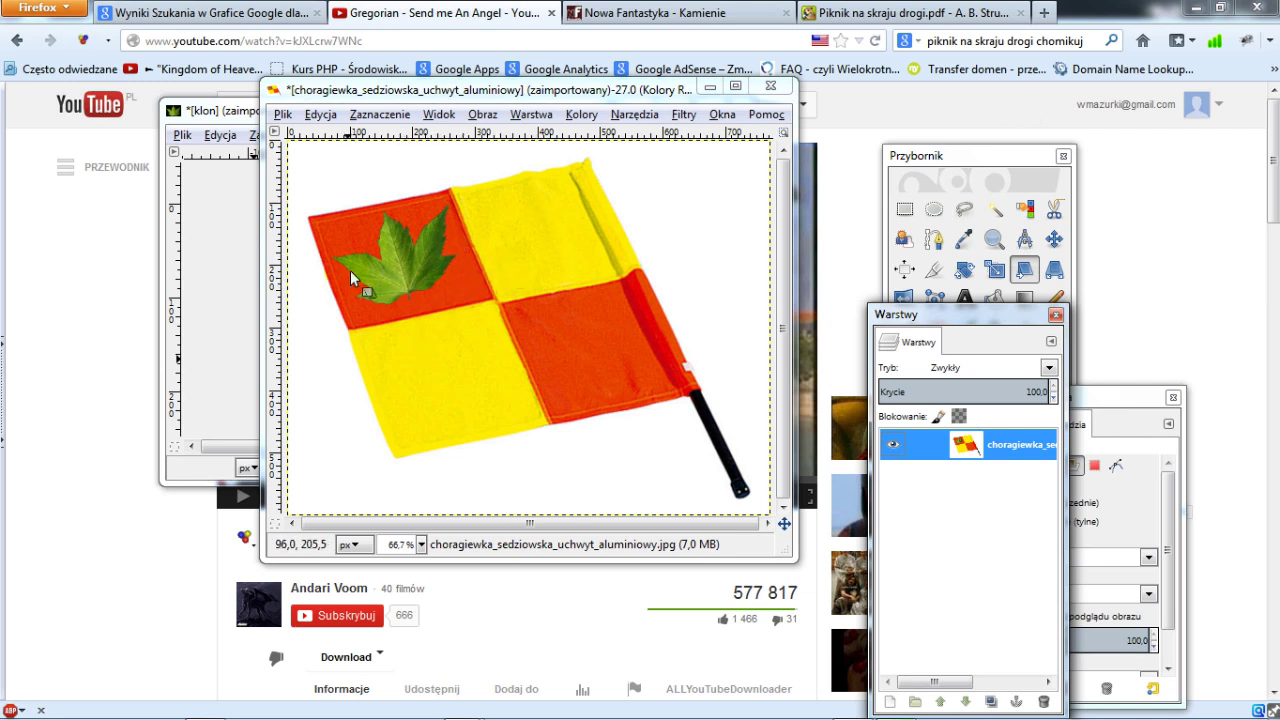
drag(992, 318, 999, 318)
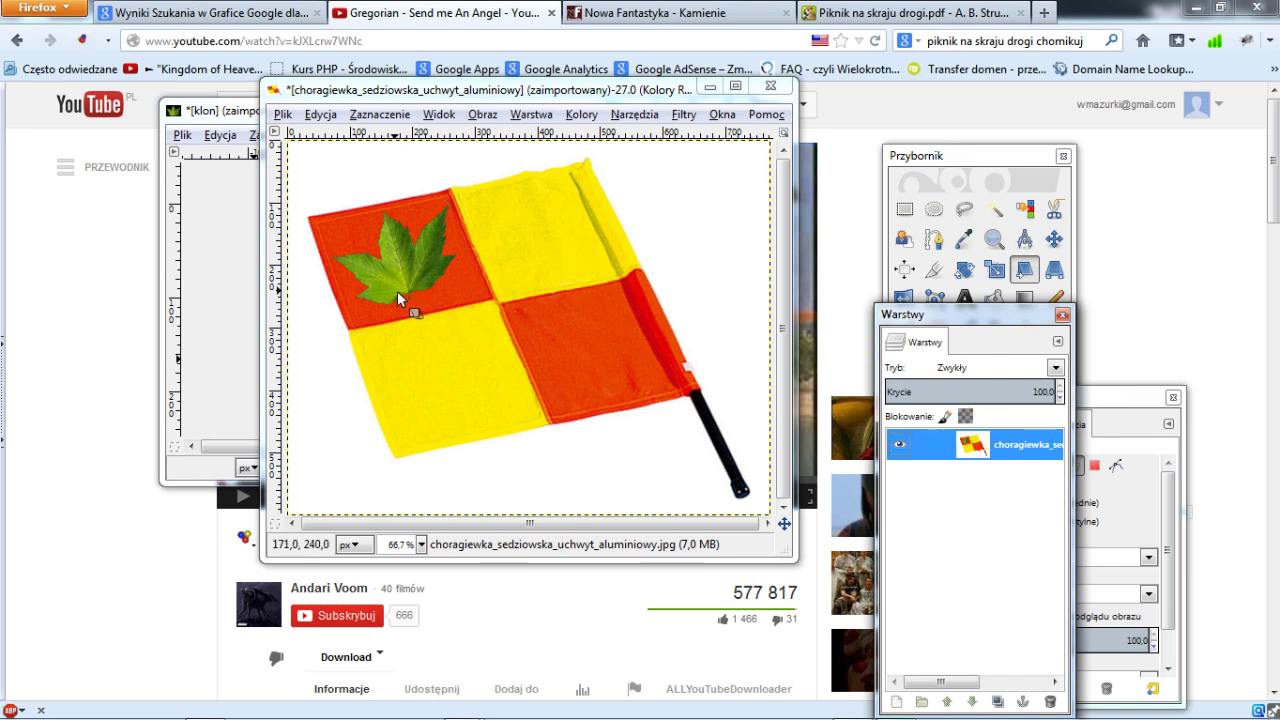
click(350, 198)
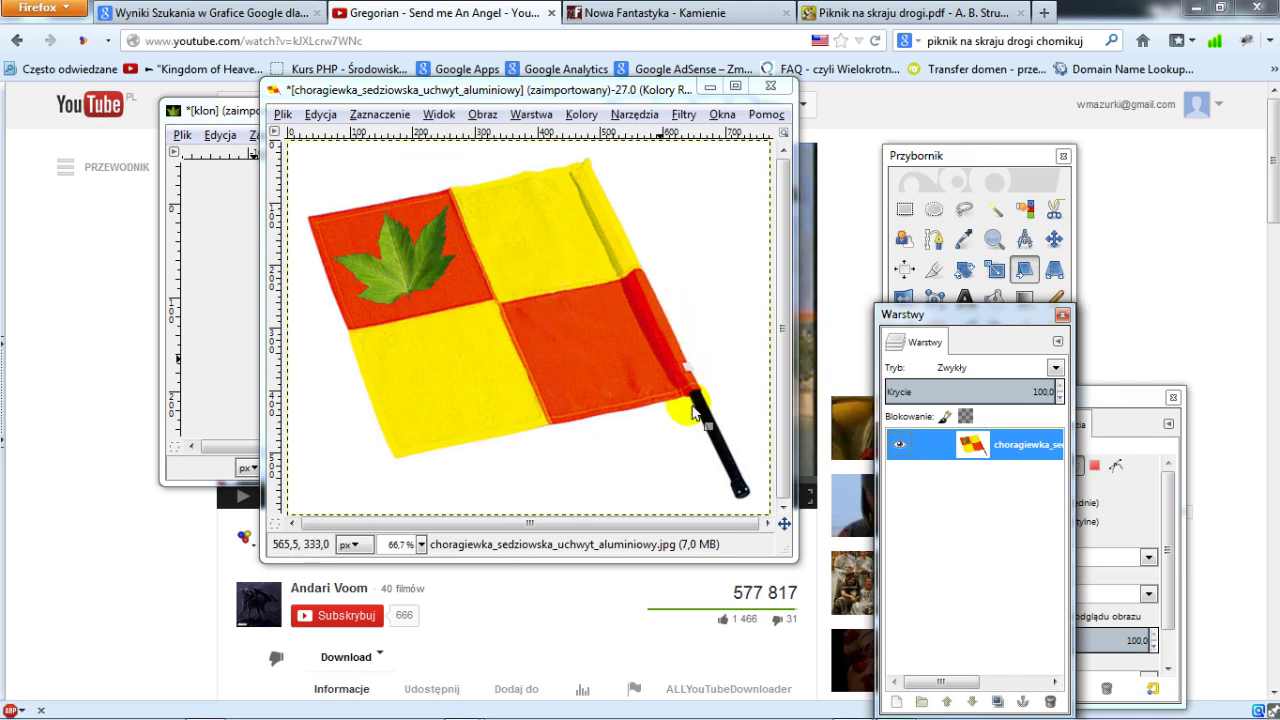
click(1005, 449)
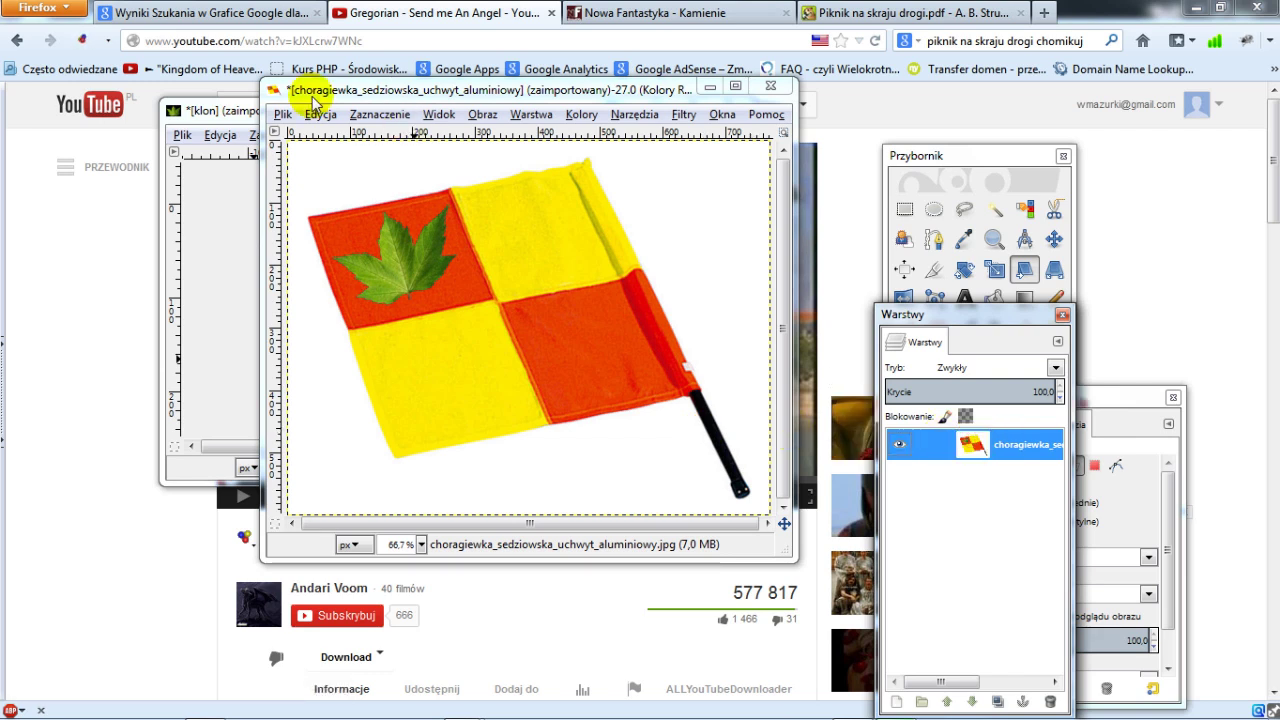
Undo the anchor so the leaf floats again, then swirl its right side with IWarp
key(ctrl+v)
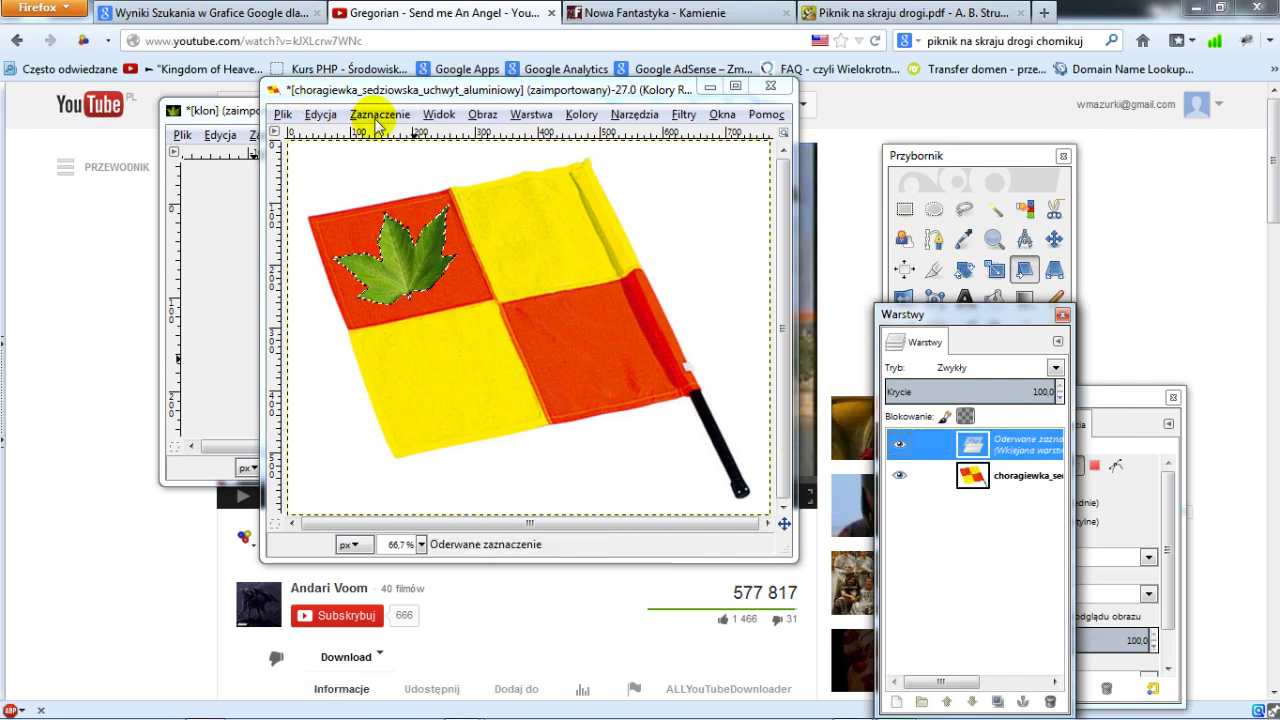
click(682, 115)
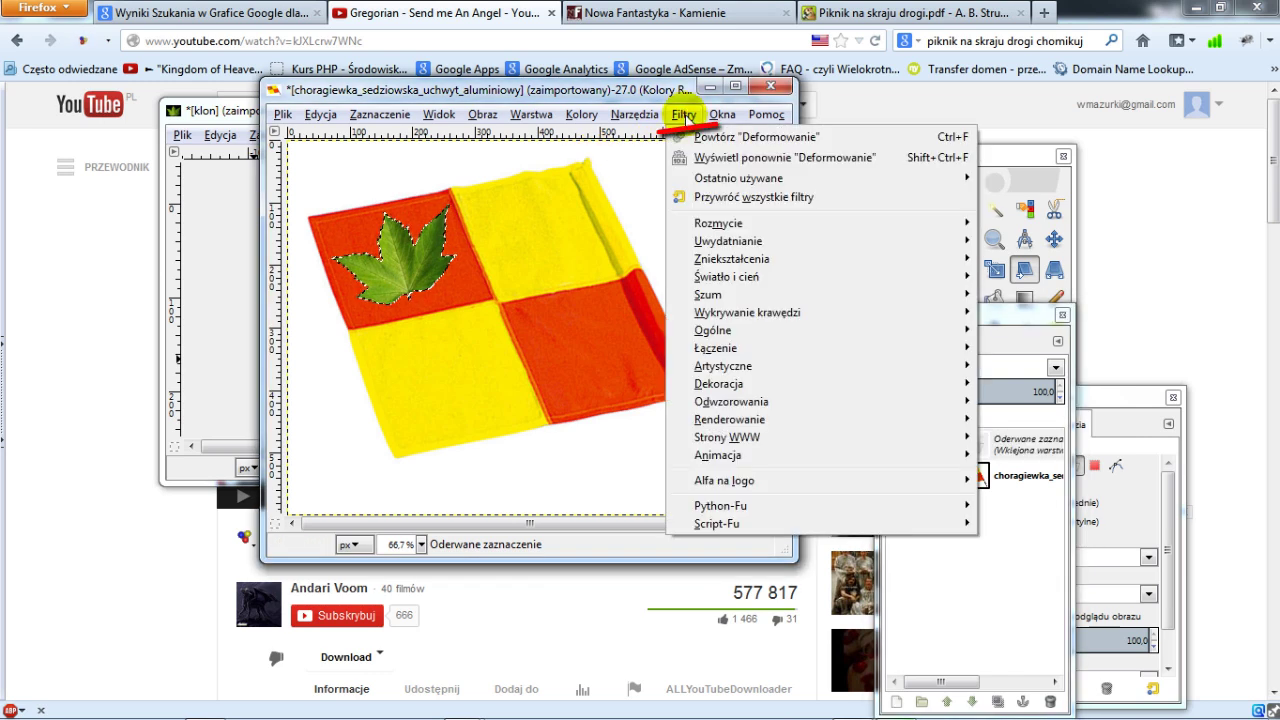
mouse_move(731, 259)
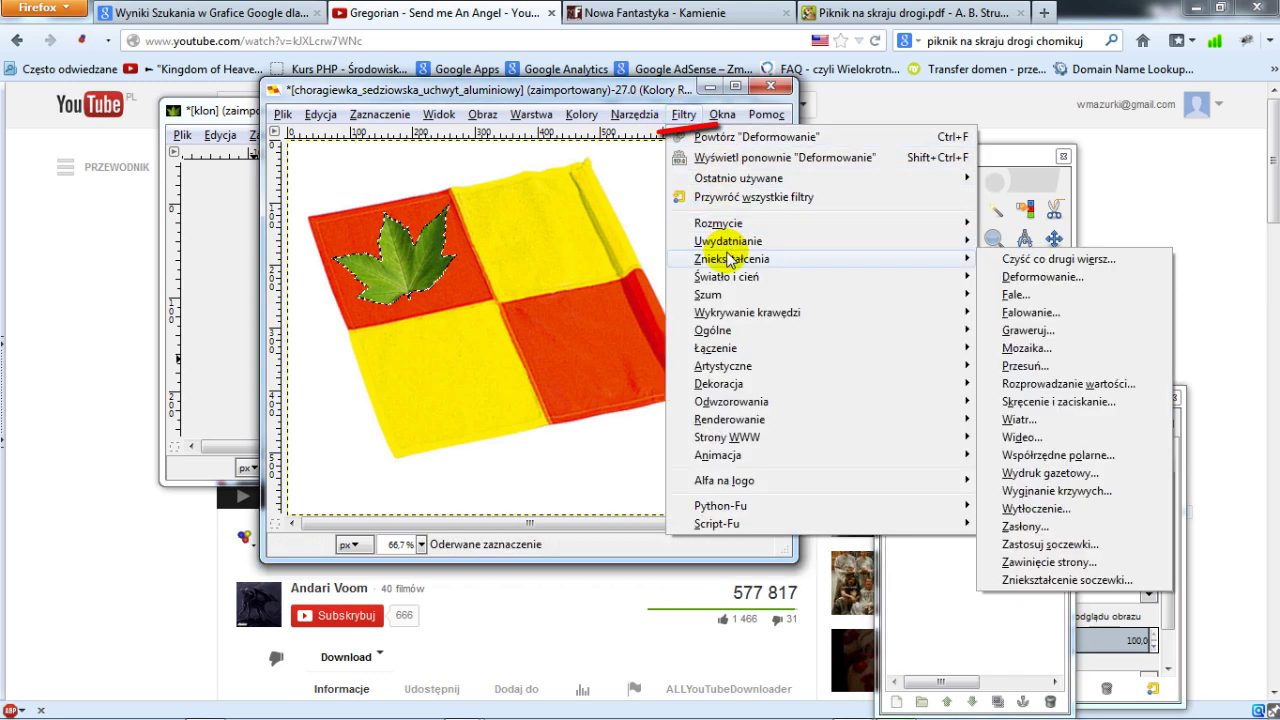
click(1042, 277)
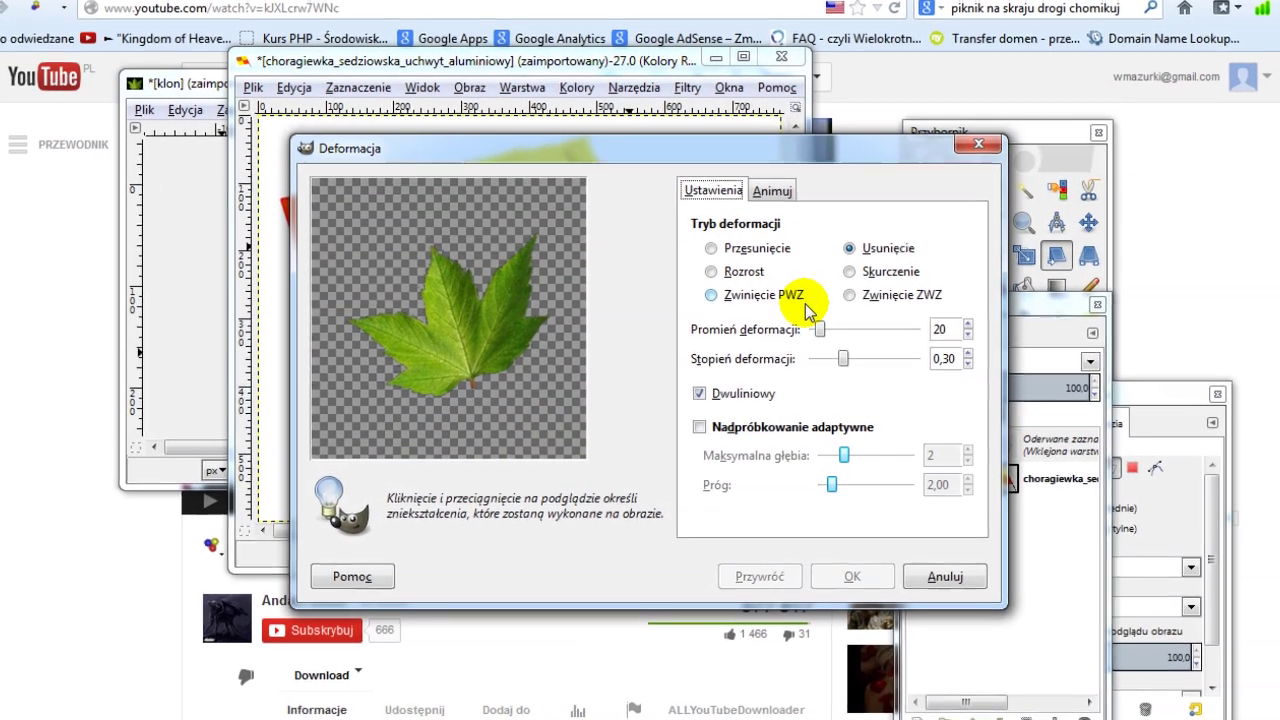
click(849, 295)
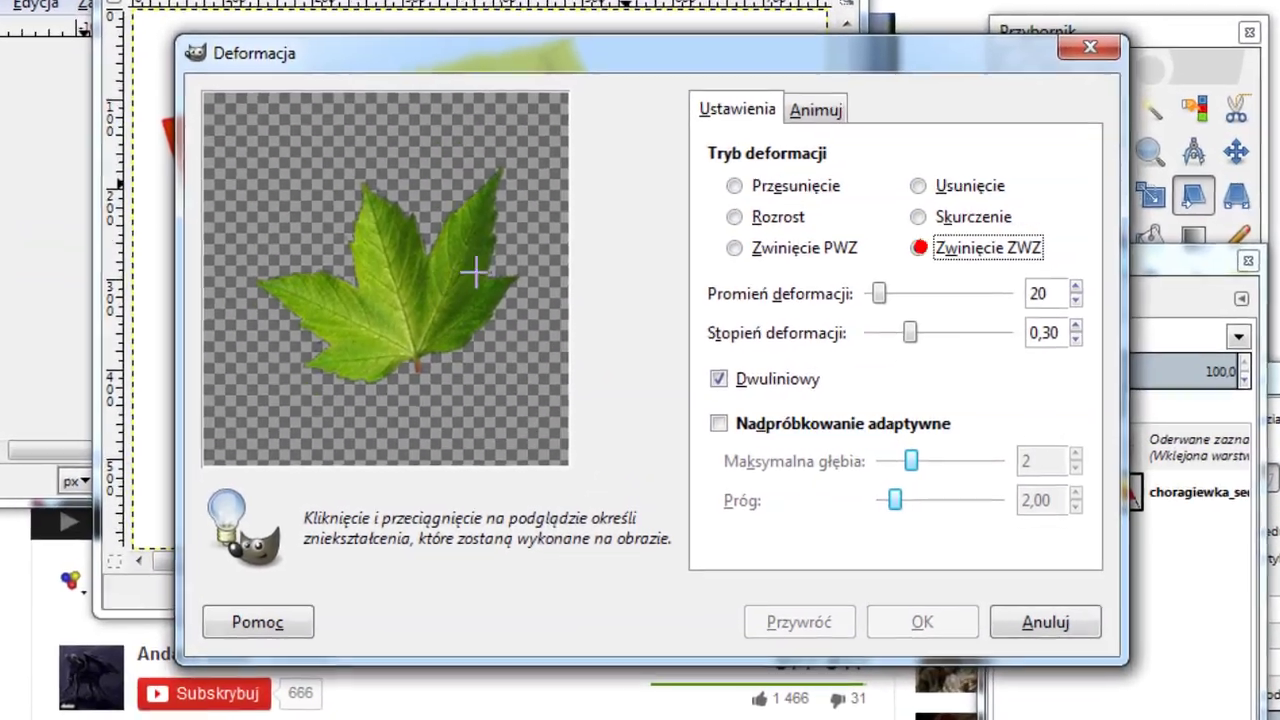
drag(475, 270, 486, 252)
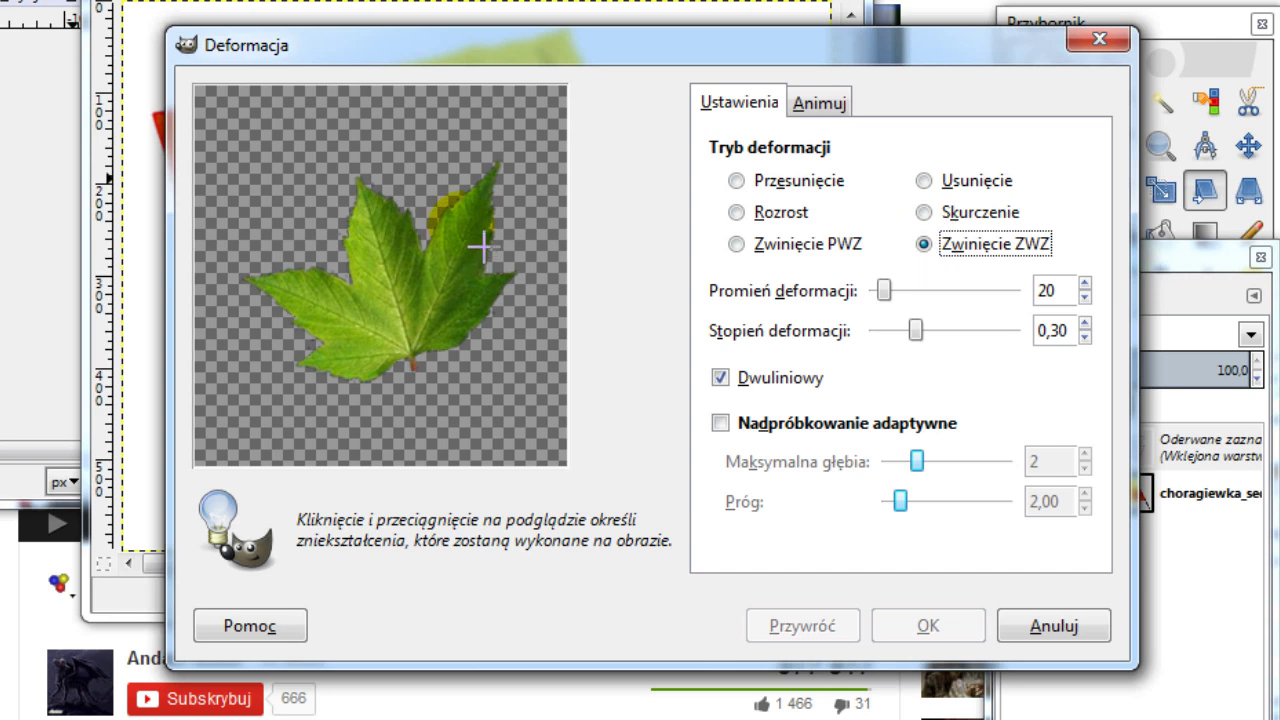
click(481, 247)
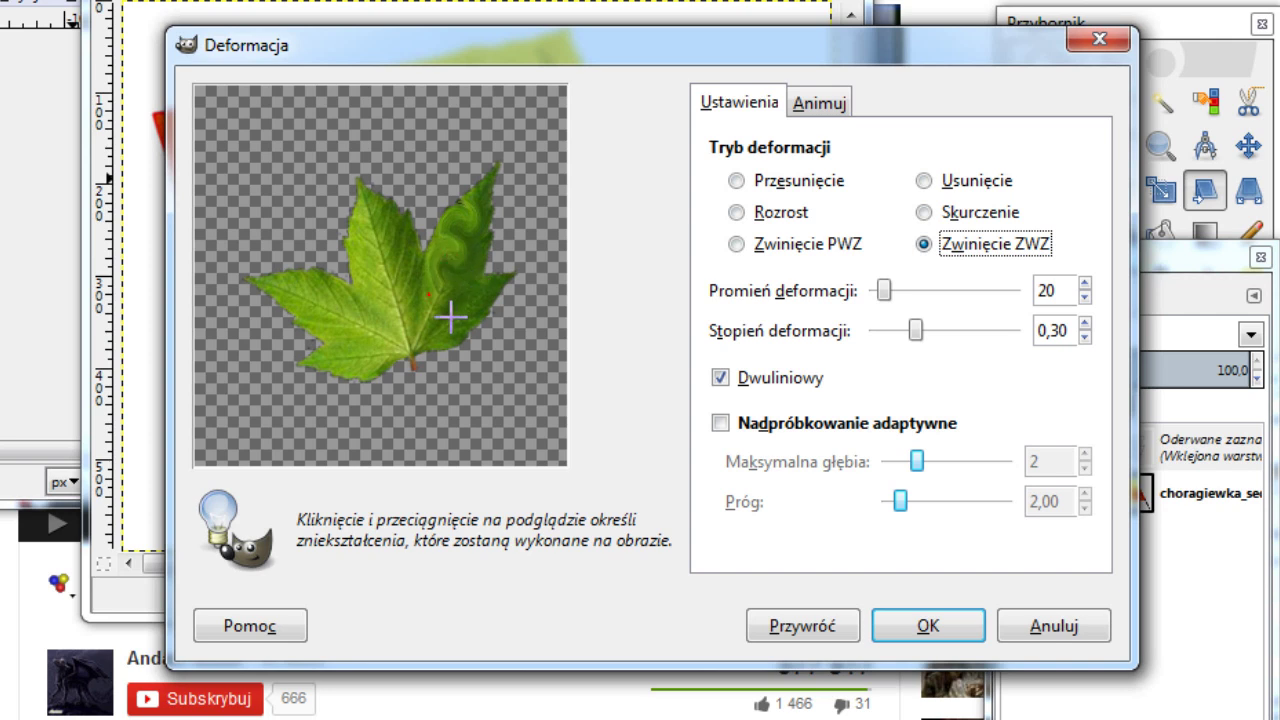
drag(451, 317, 494, 321)
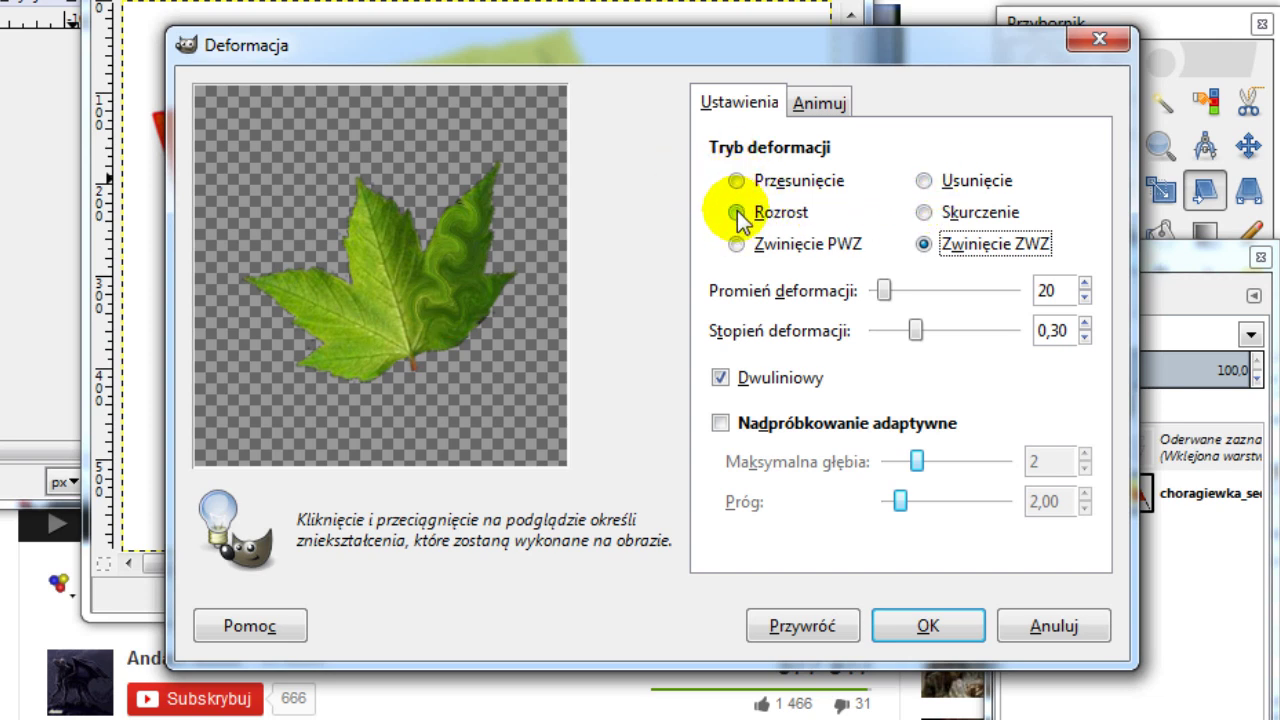
Erase the distortion on the leaf's upper-left lobe, then swirl that lobe toward the centre
click(737, 211)
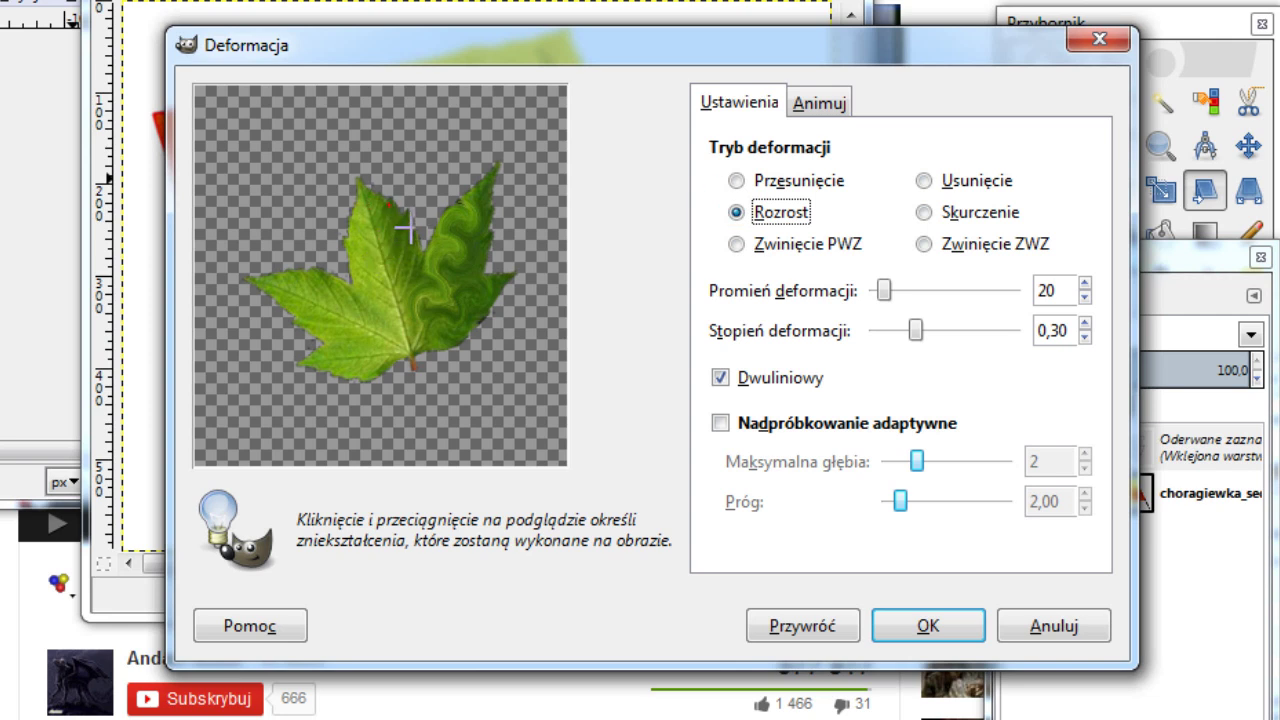
click(929, 180)
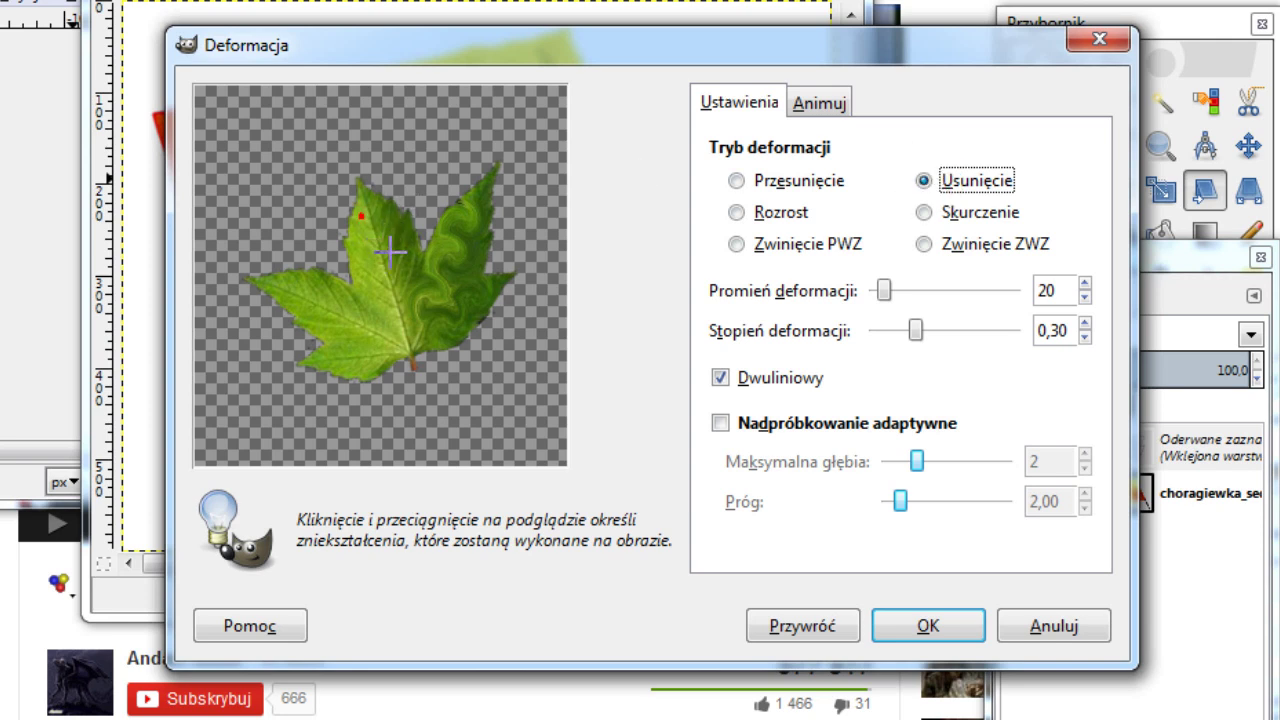
click(360, 208)
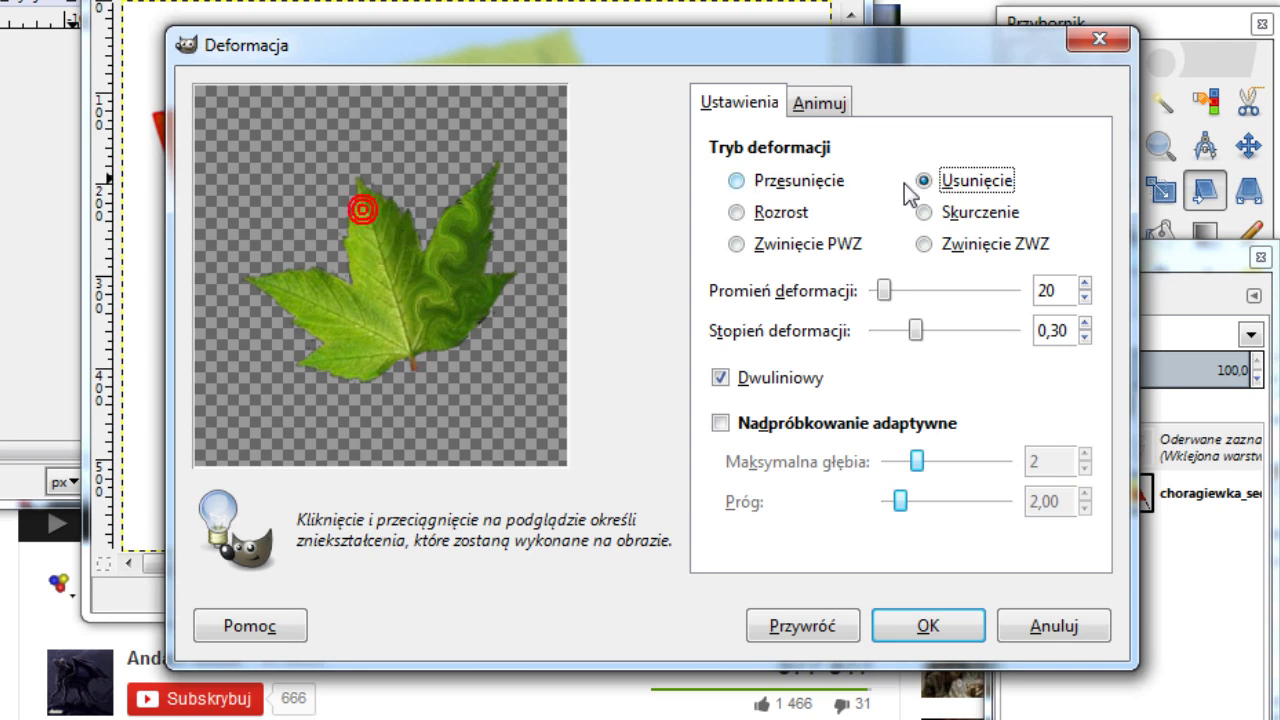
click(935, 250)
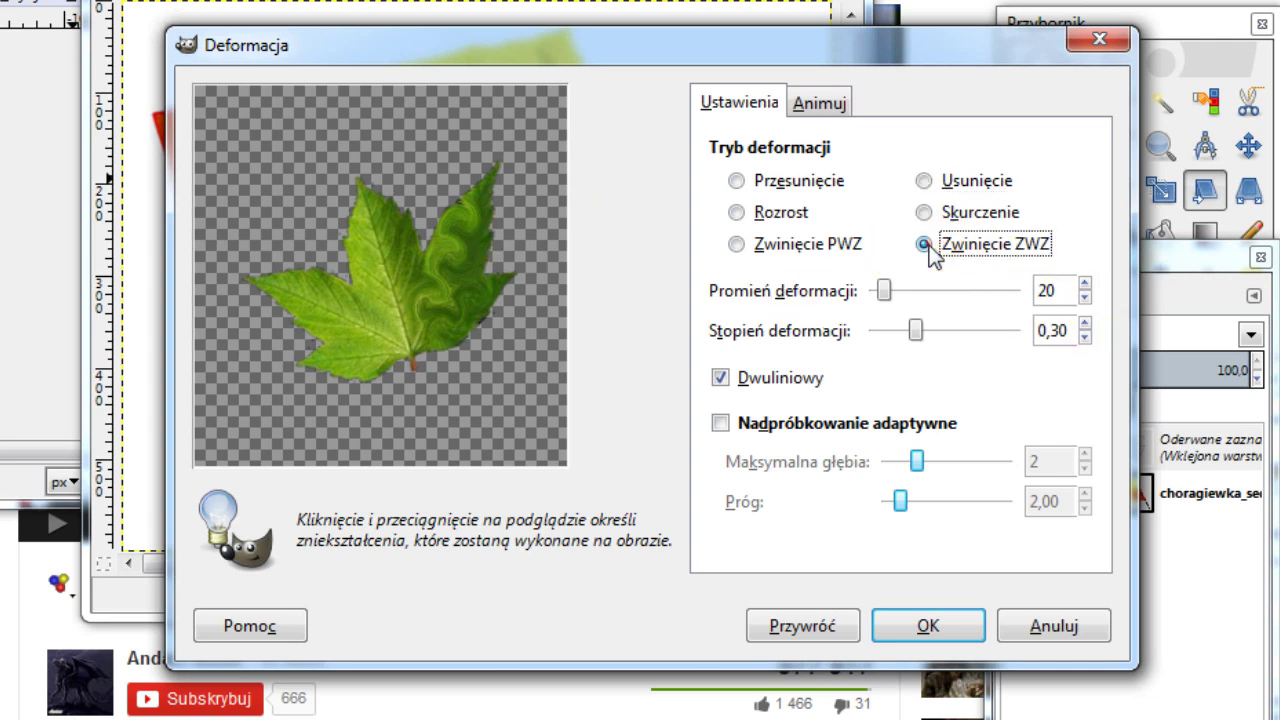
click(392, 230)
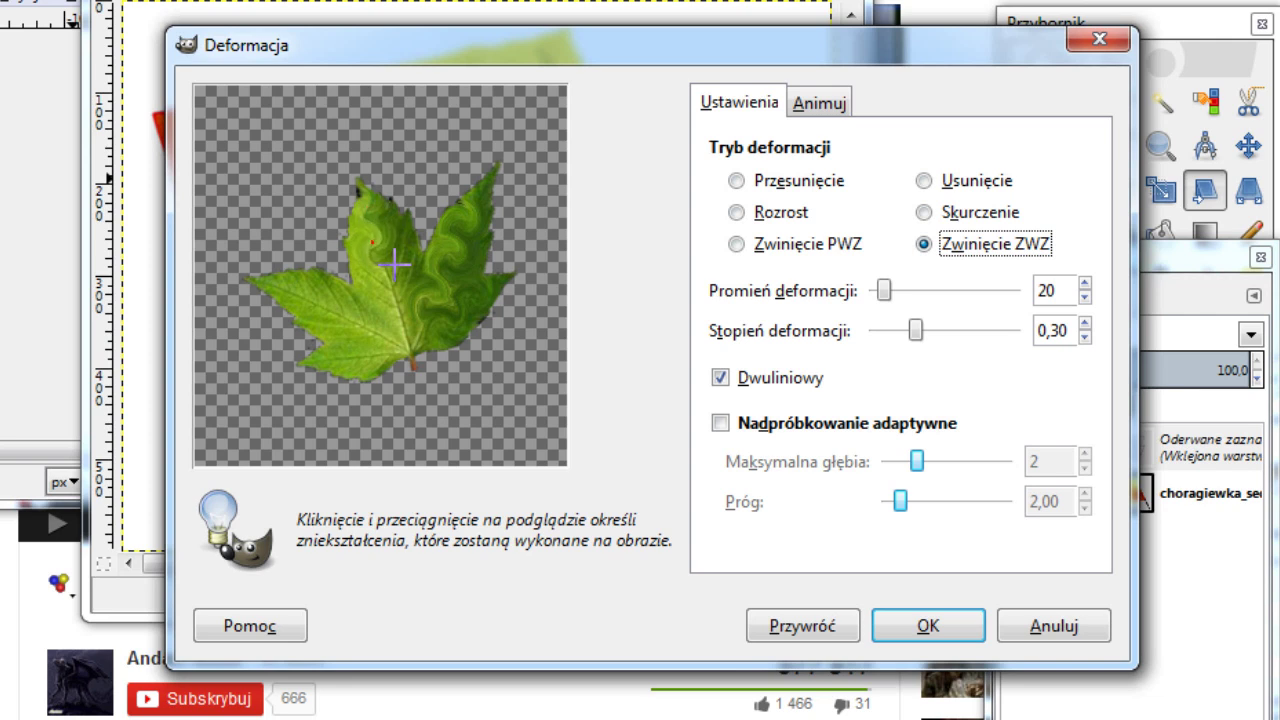
drag(394, 264, 411, 309)
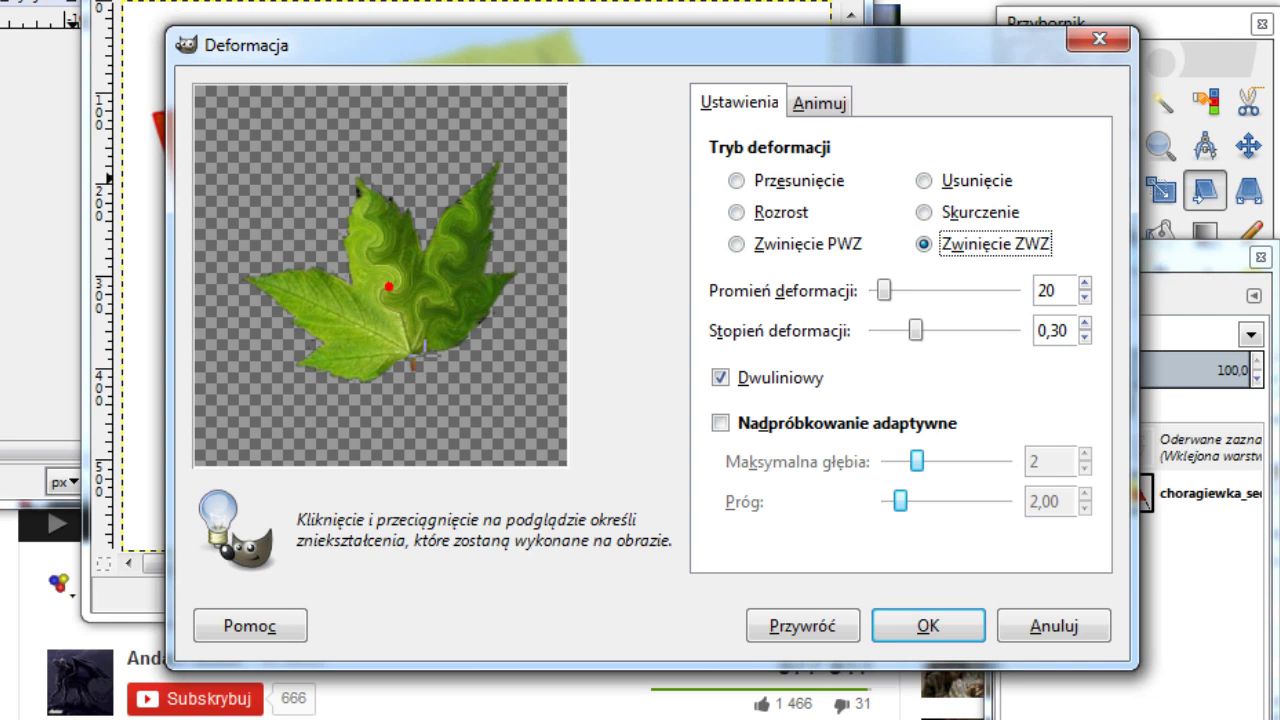
Swirl the leaf's middle, centre-left, lower and lower-left areas and apply the deformation
drag(425, 355, 428, 346)
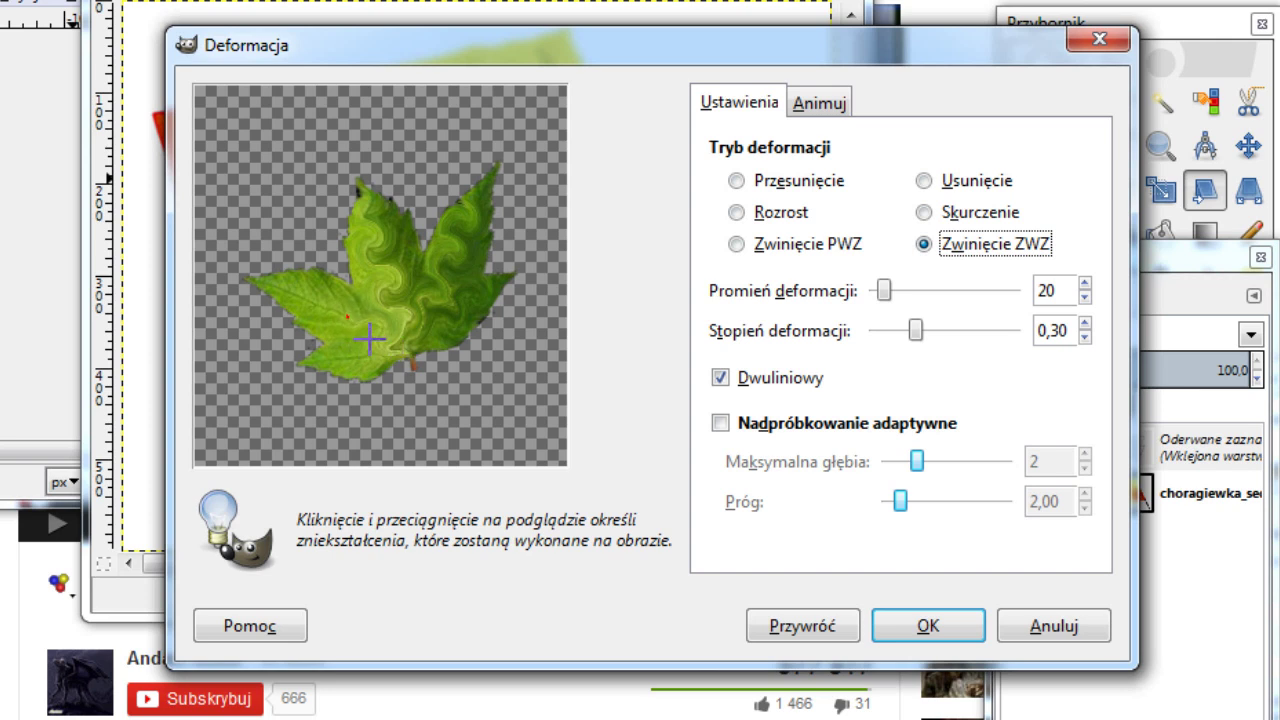
click(347, 317)
click(301, 296)
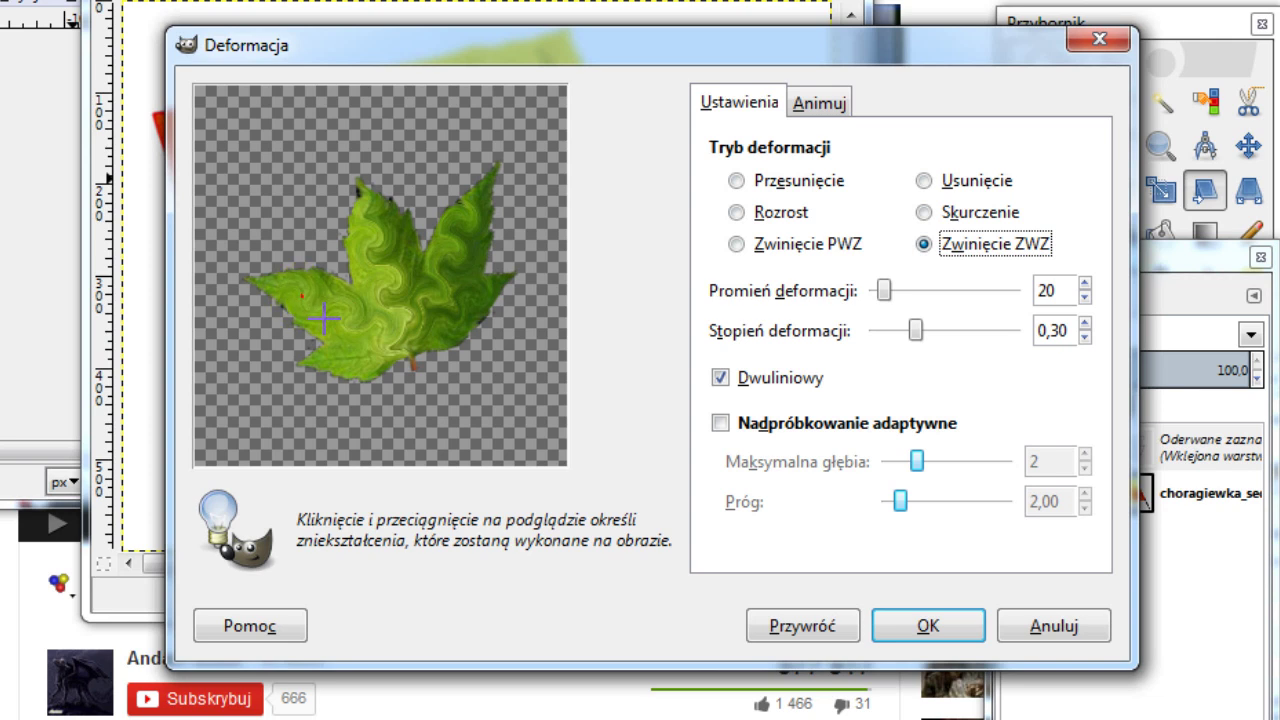
click(376, 380)
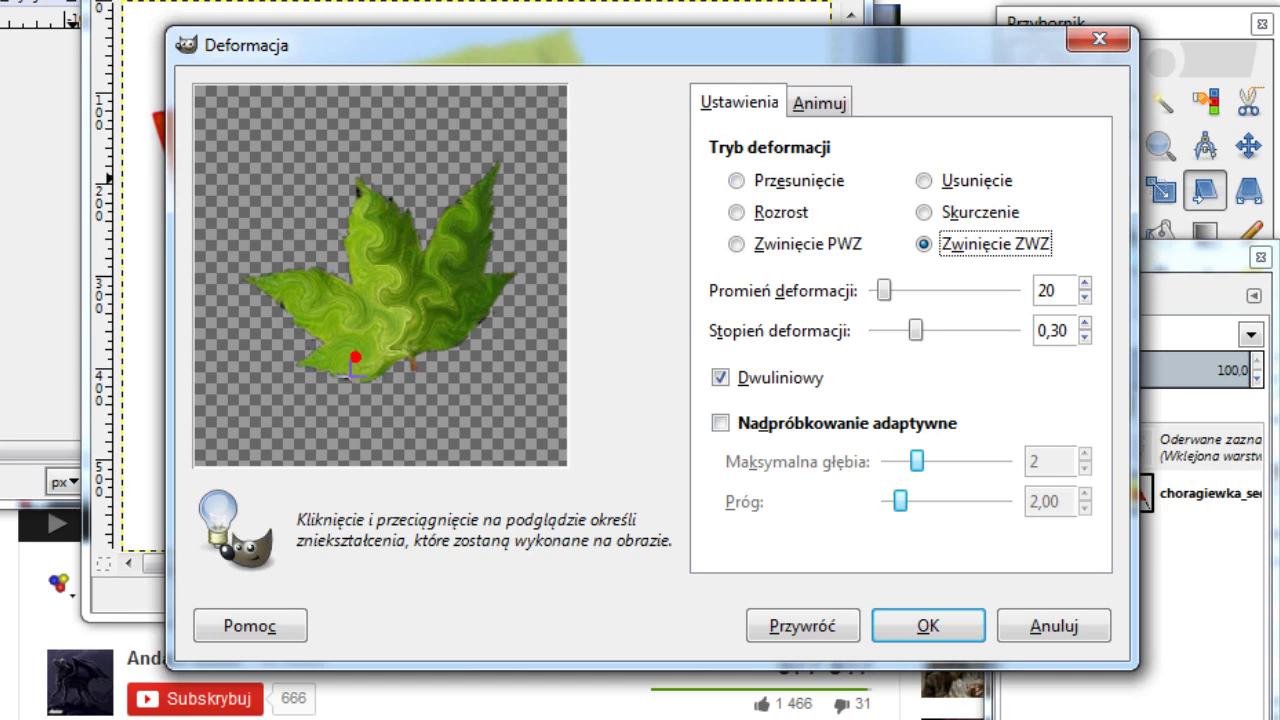
drag(355, 357, 327, 353)
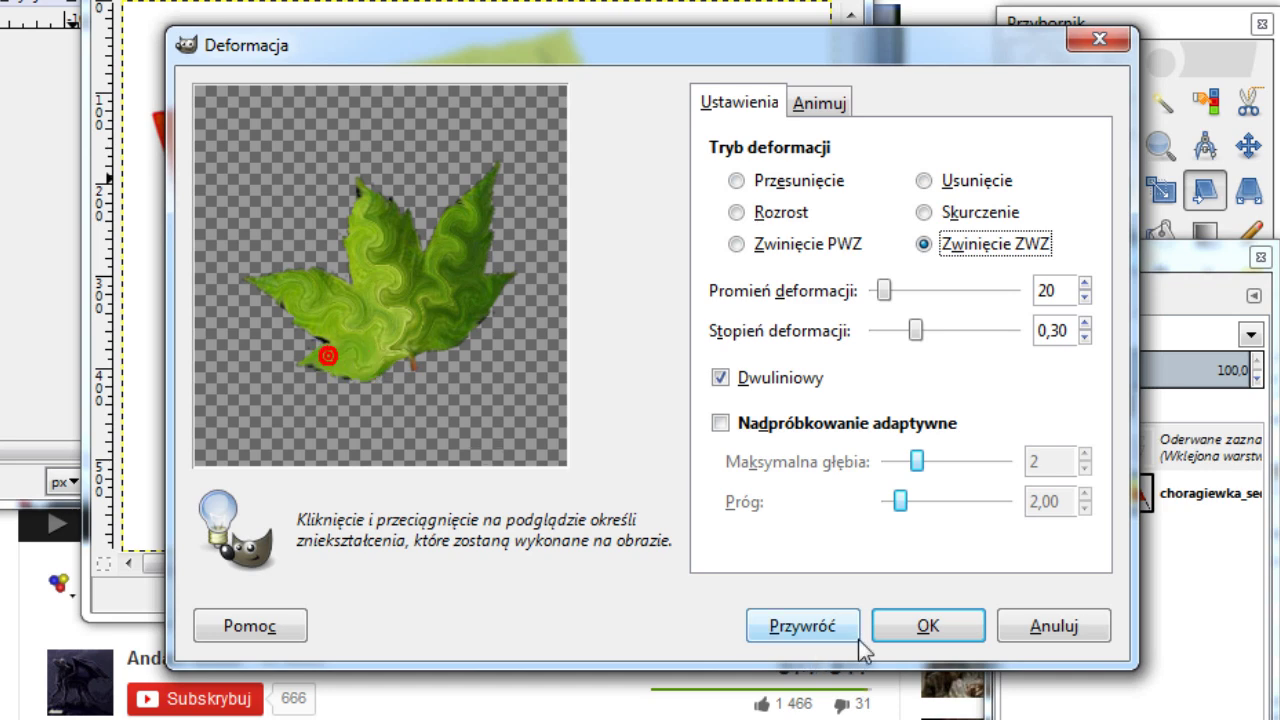
click(919, 638)
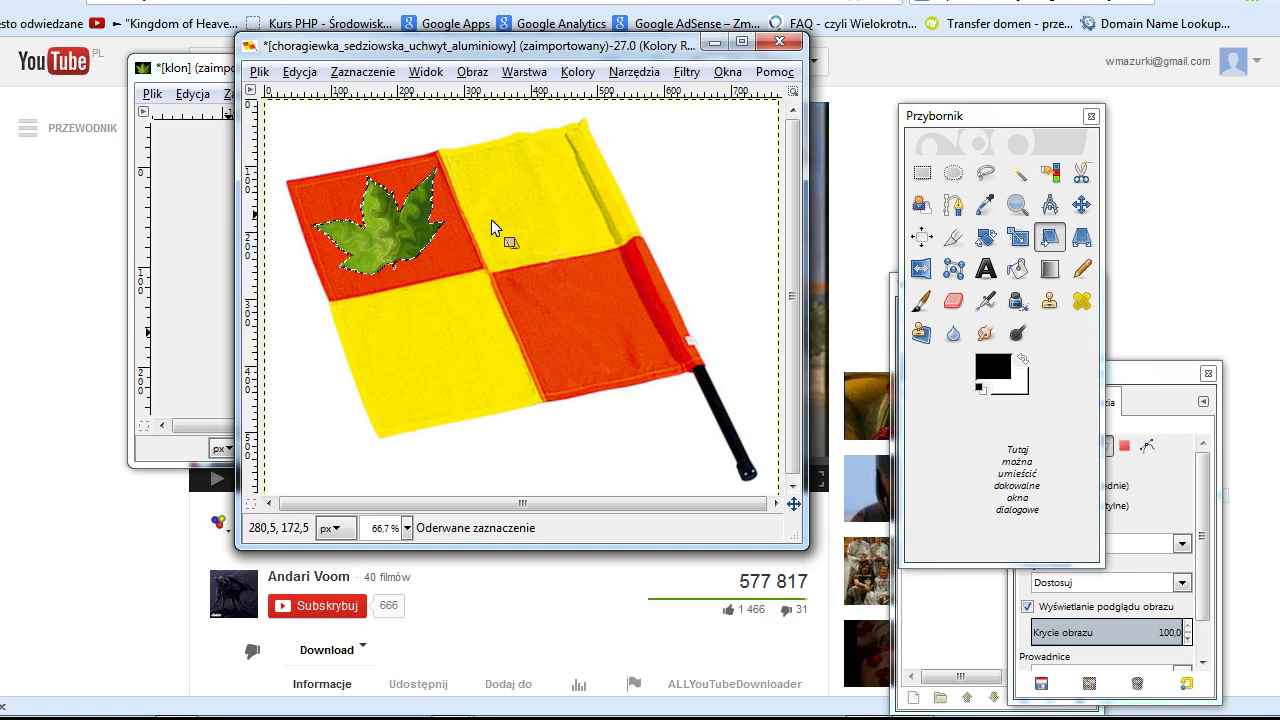
Start a Color Balance on the leaf and tune its midtones, ending toward yellow
click(578, 74)
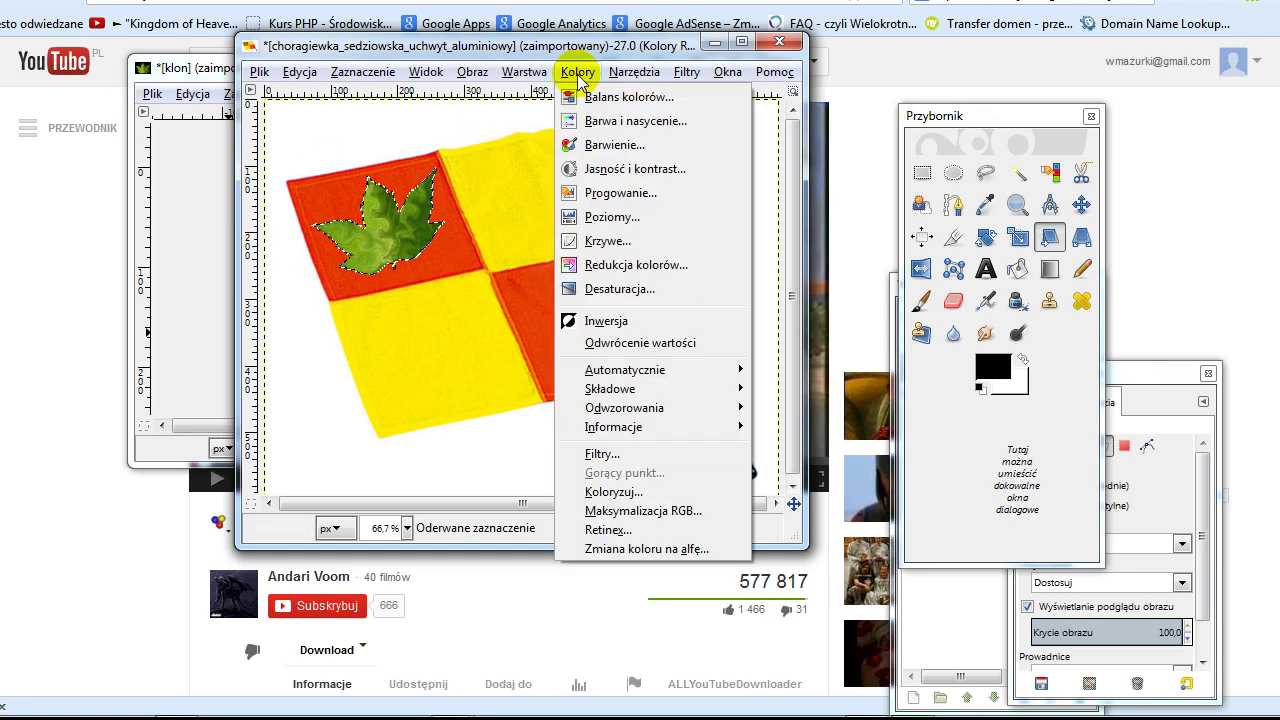
click(588, 97)
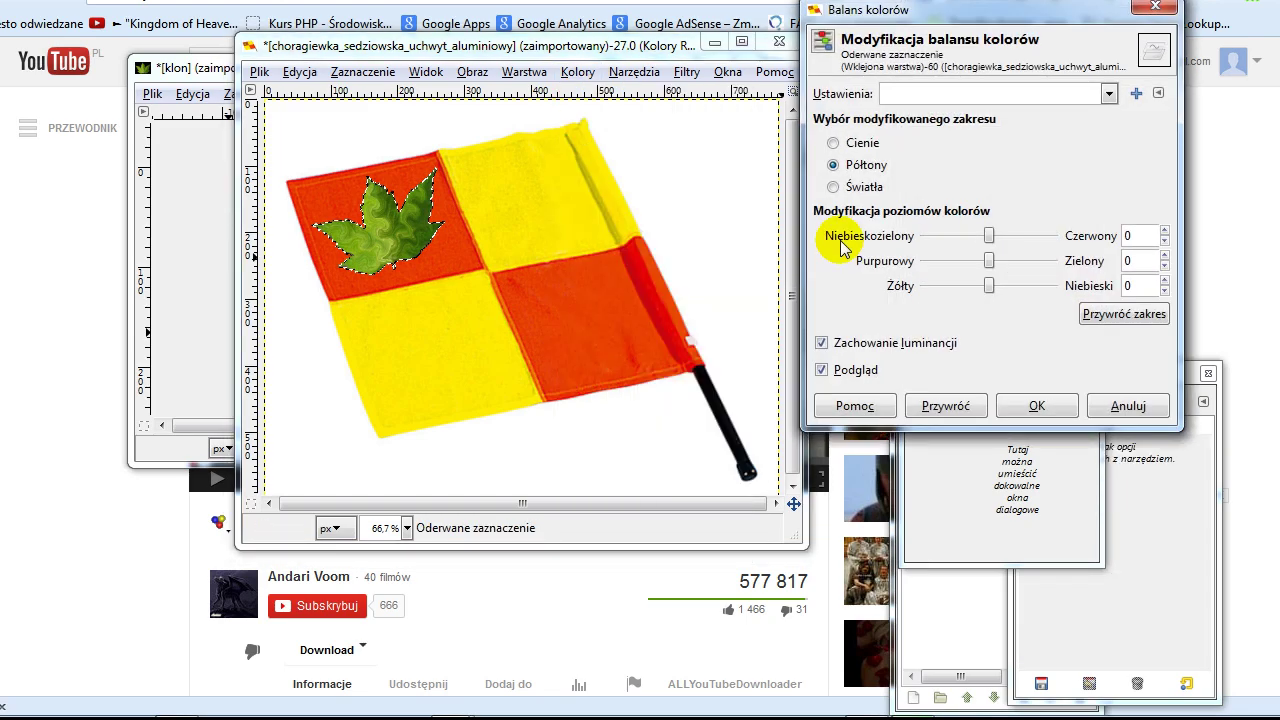
drag(1000, 12, 900, 11)
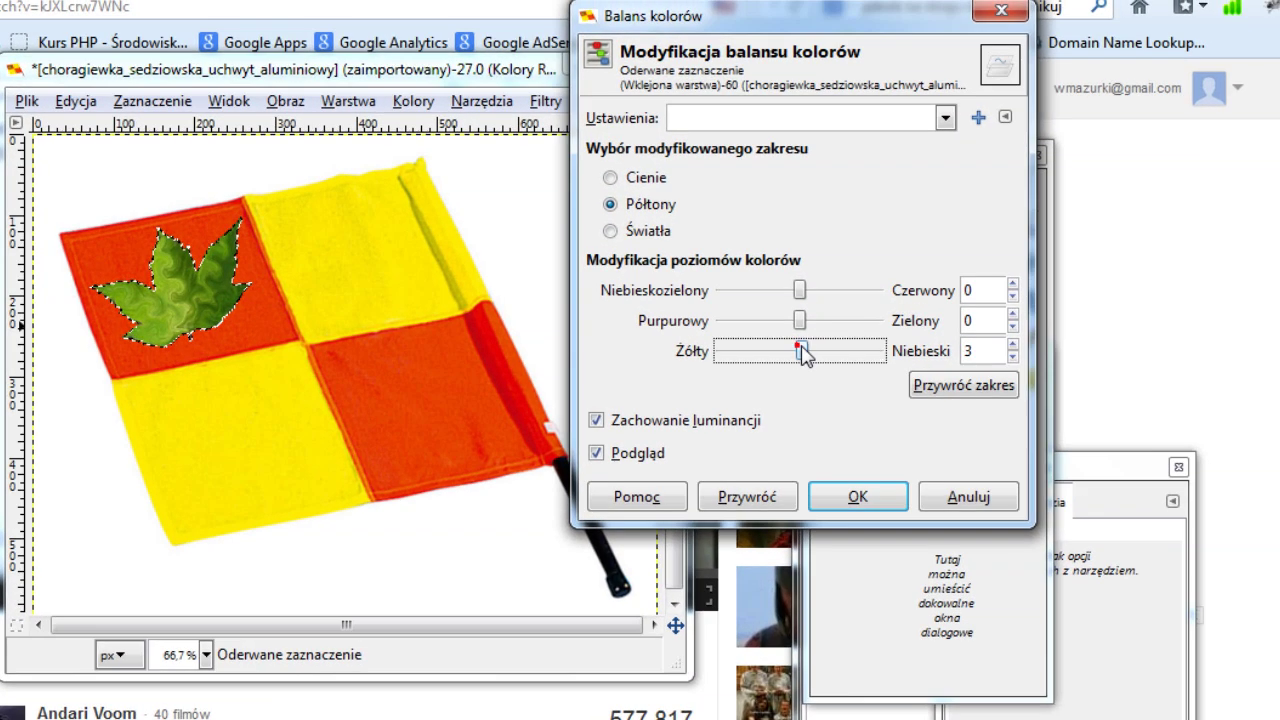
drag(808, 344, 845, 344)
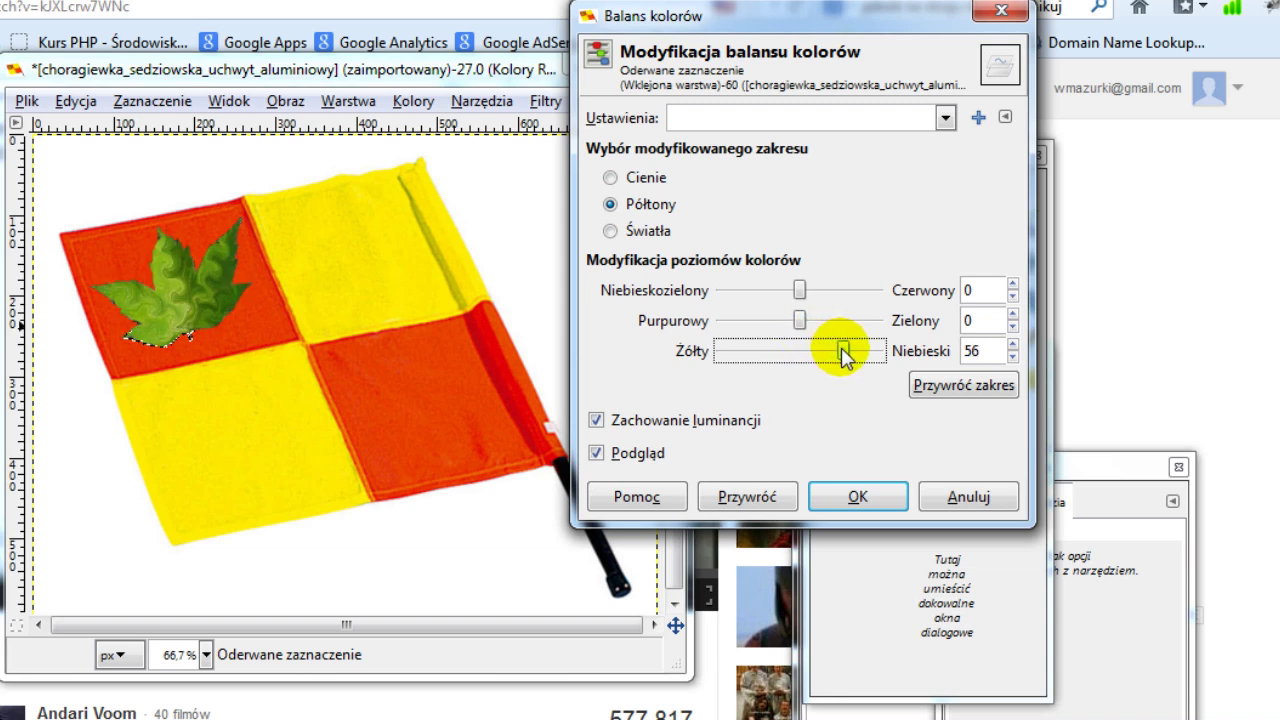
click(801, 322)
mouse_move(777, 322)
mouse_down()
mouse_move(793, 290)
mouse_move(812, 293)
mouse_up()
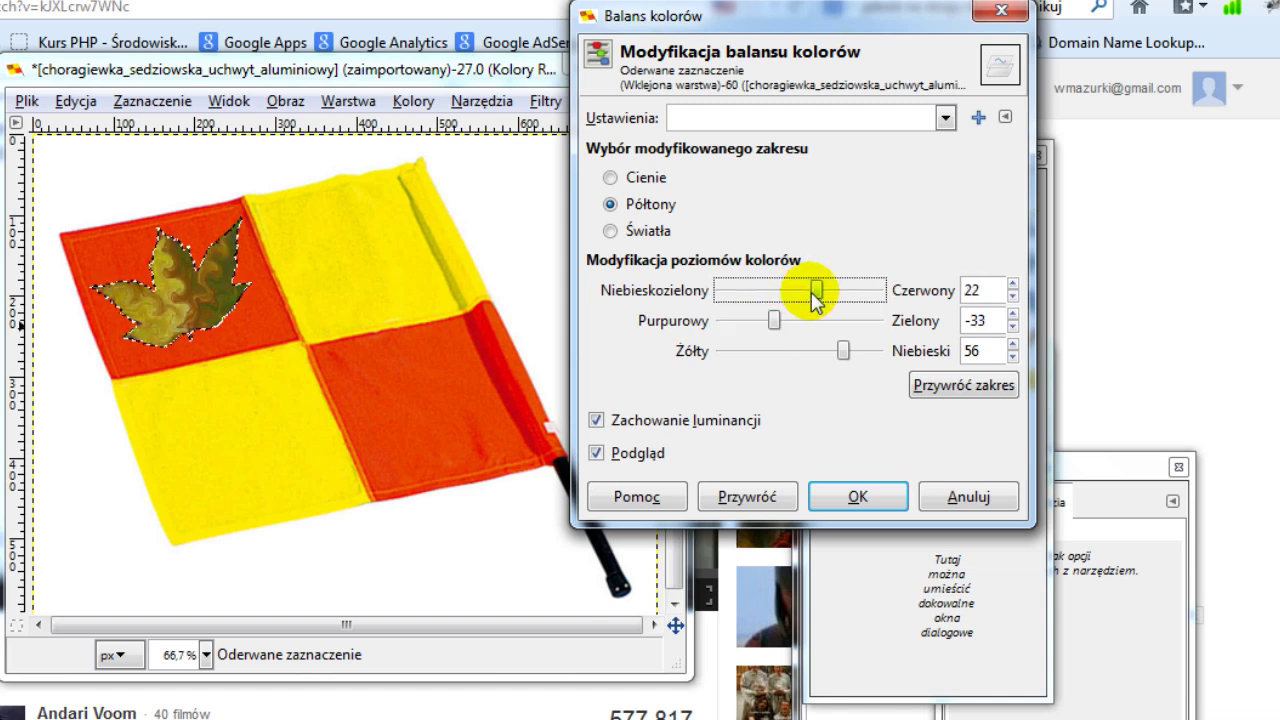
click(843, 350)
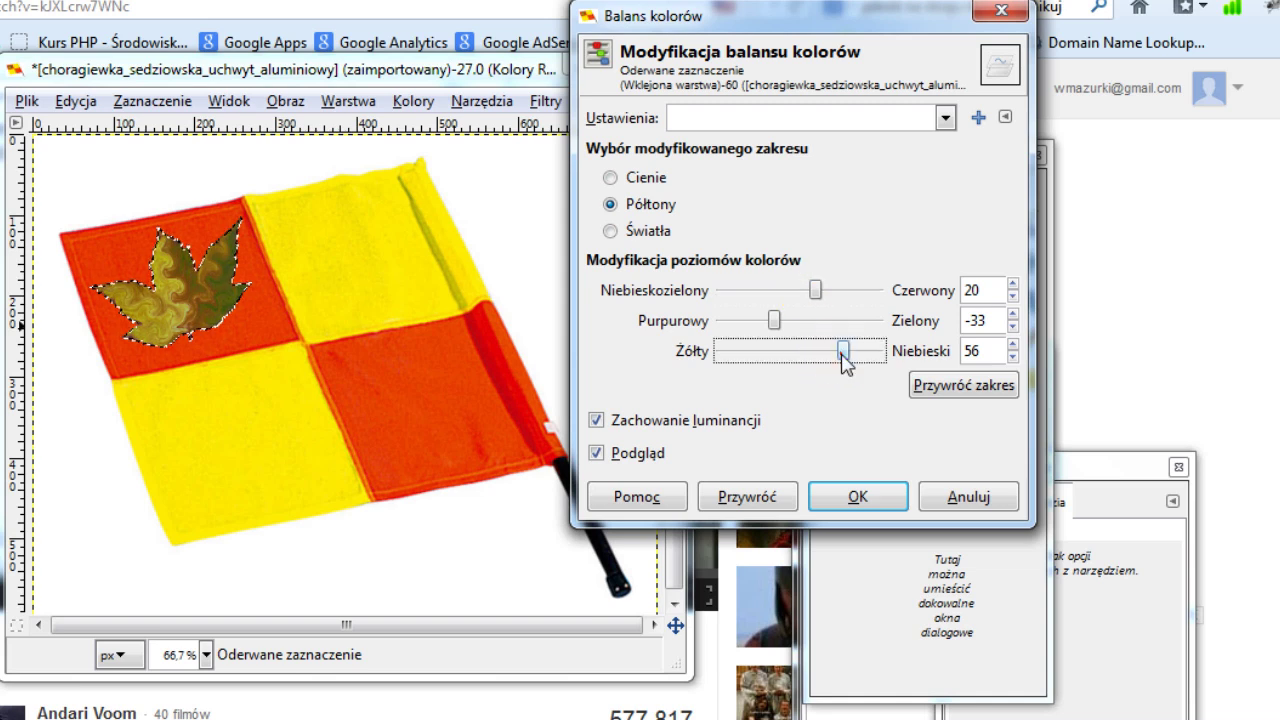
drag(842, 357, 762, 355)
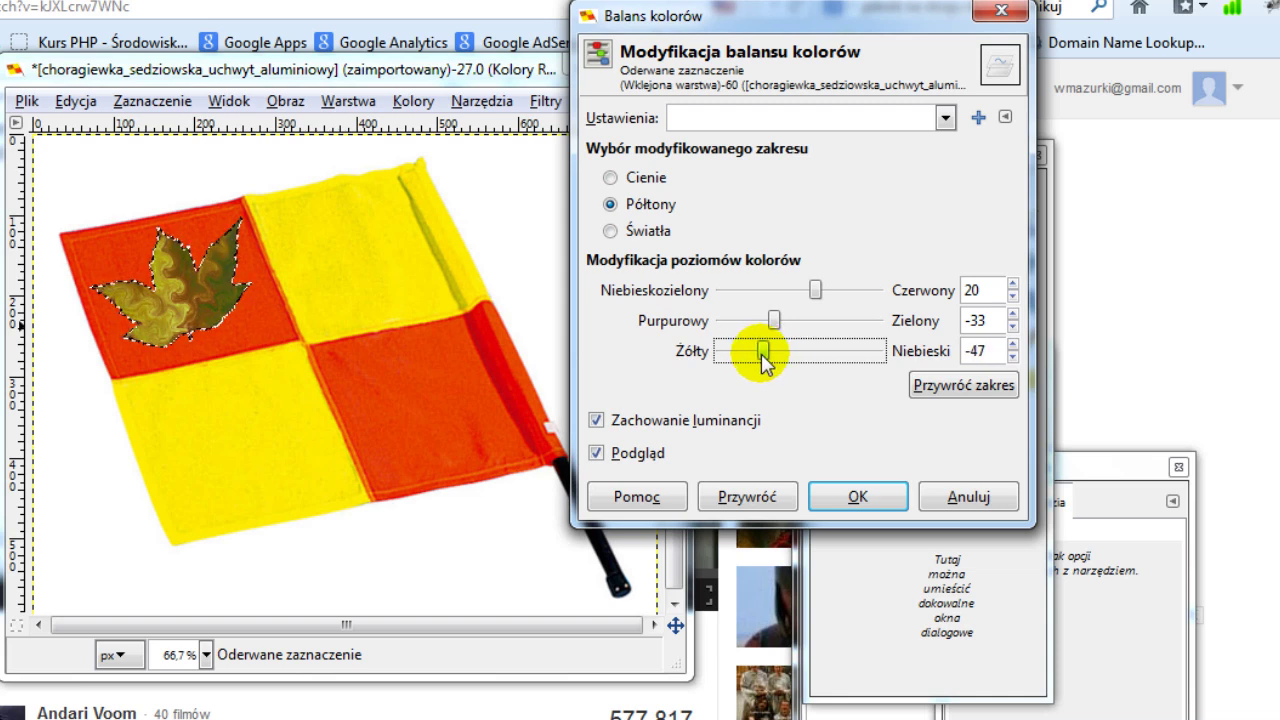
Tint highlights toward yellow and shadows to red 38, green 23, blue -17, then apply
click(637, 233)
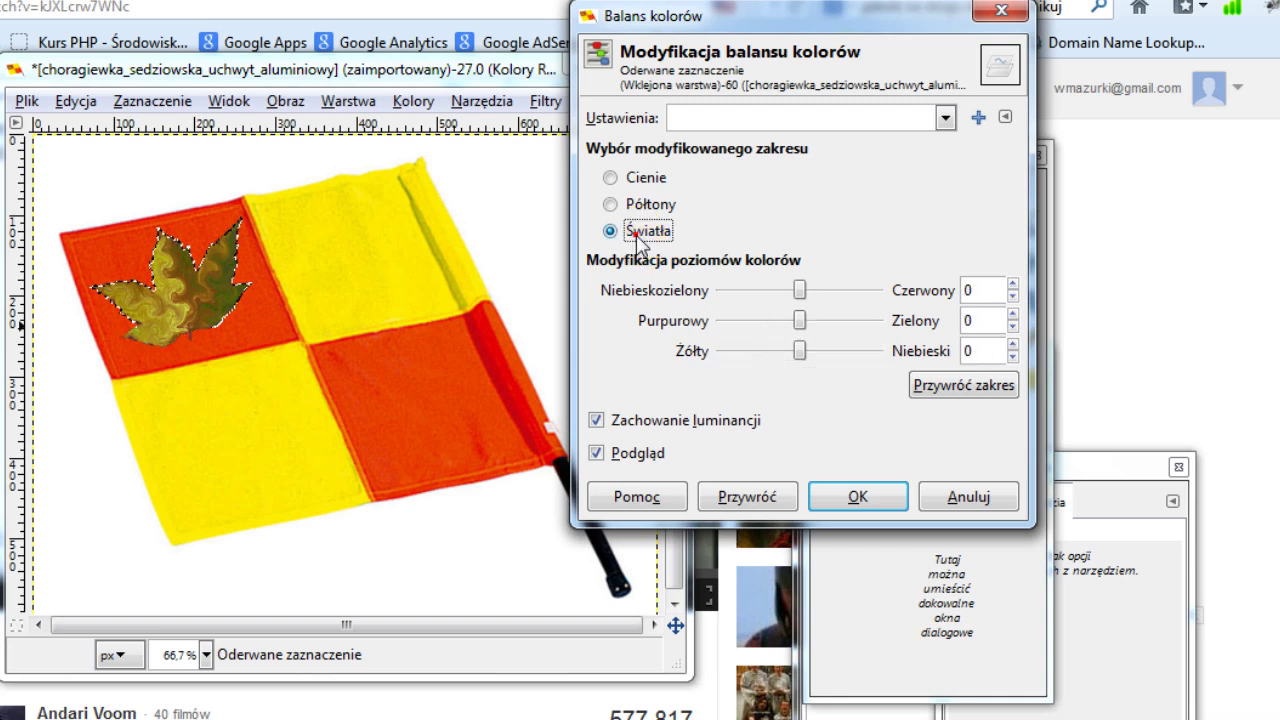
mouse_move(797, 351)
mouse_down()
mouse_move(771, 352)
mouse_move(815, 335)
mouse_up()
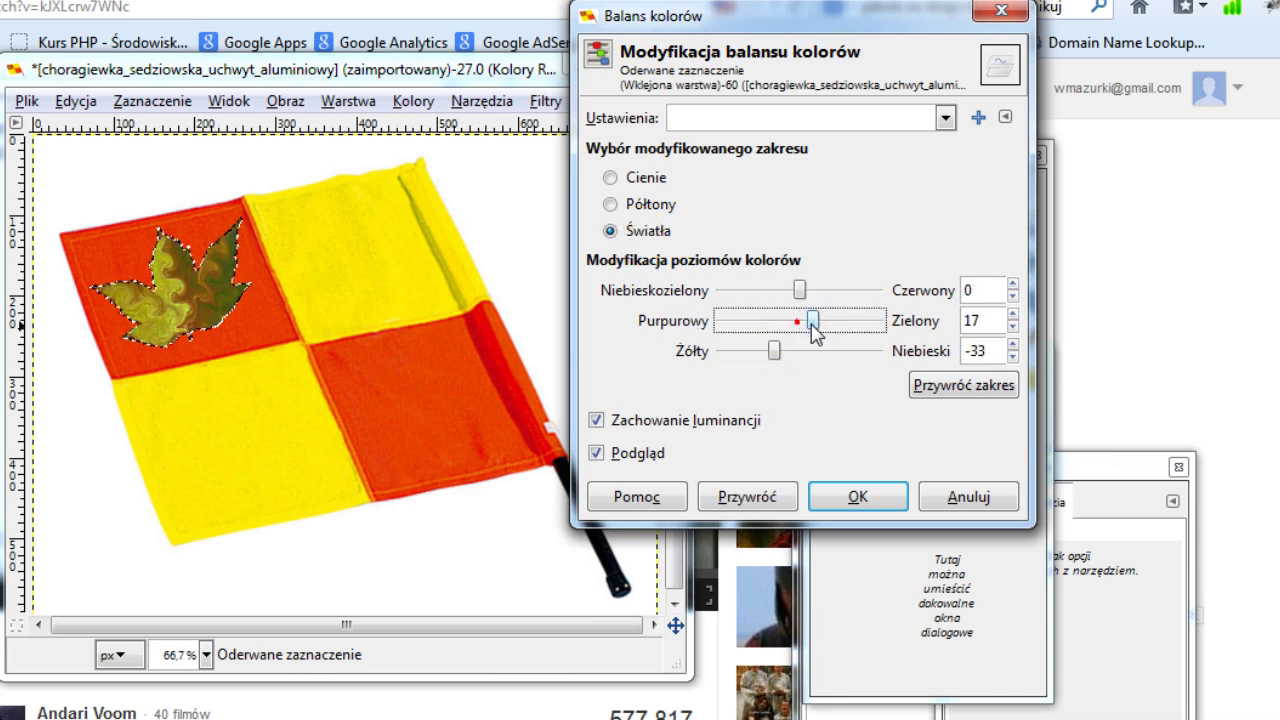
drag(800, 290, 782, 290)
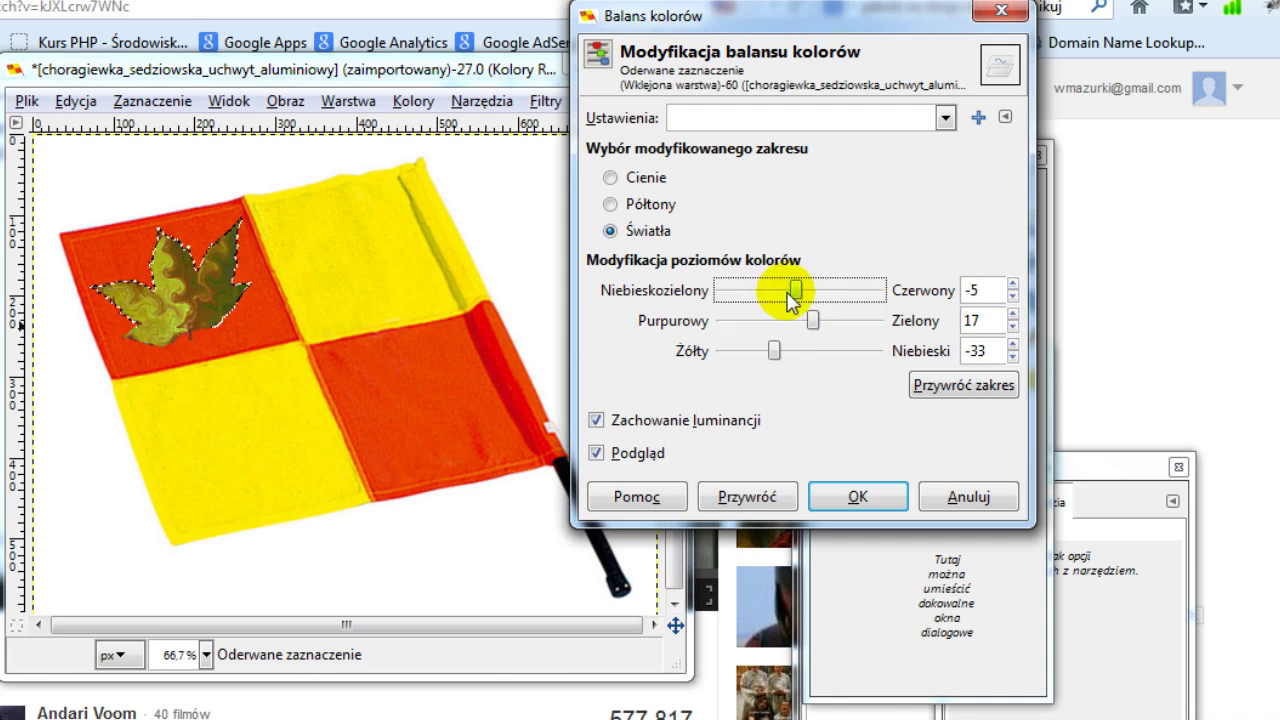
click(610, 177)
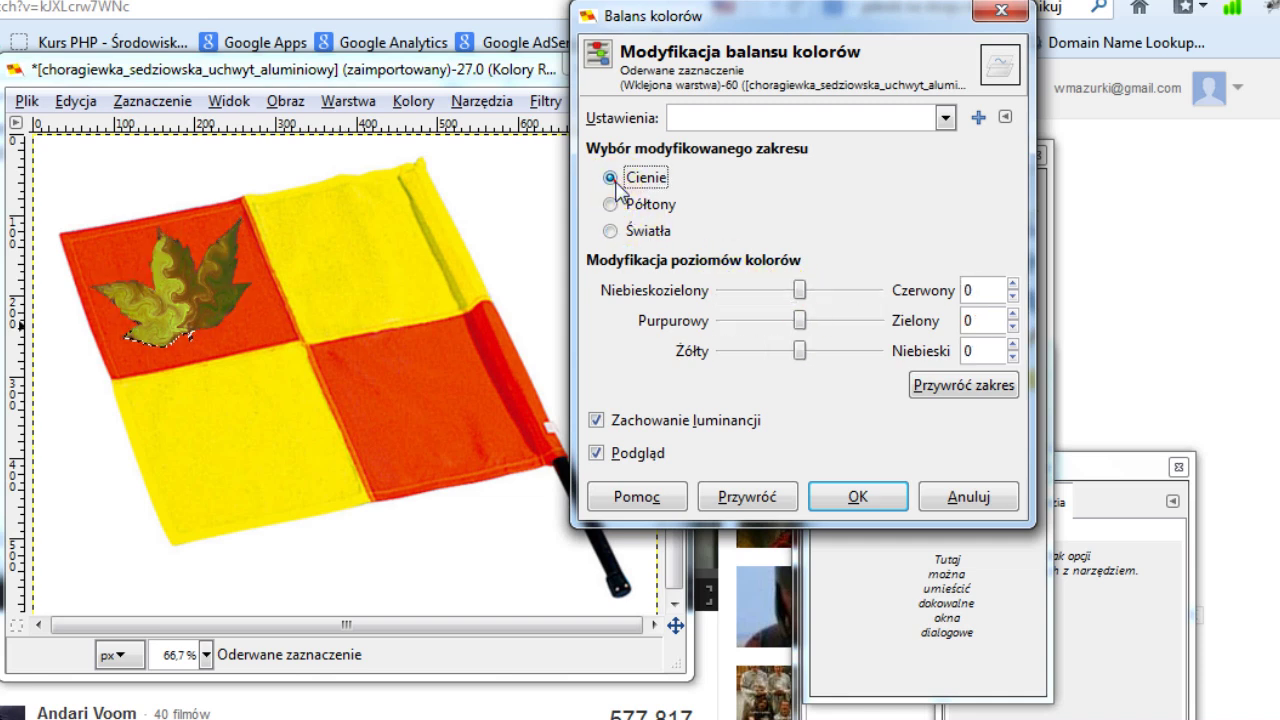
mouse_move(804, 292)
mouse_down()
mouse_move(828, 298)
mouse_move(782, 355)
mouse_up()
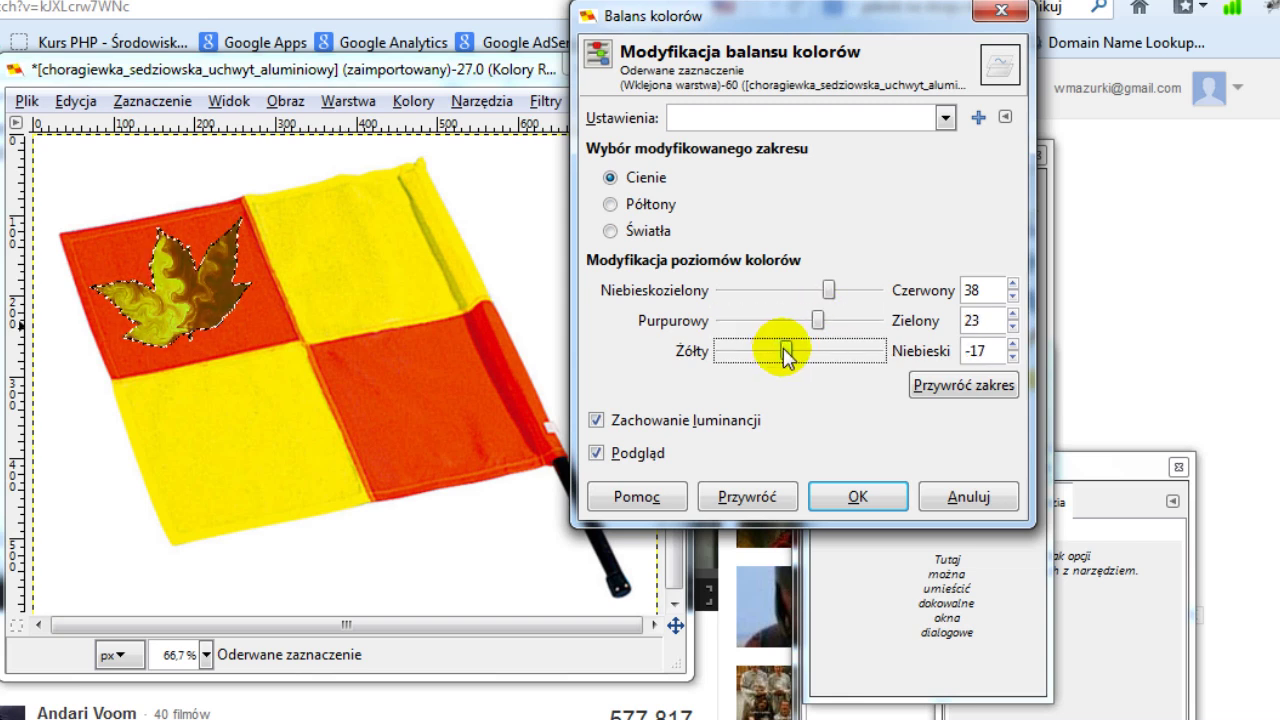
click(852, 494)
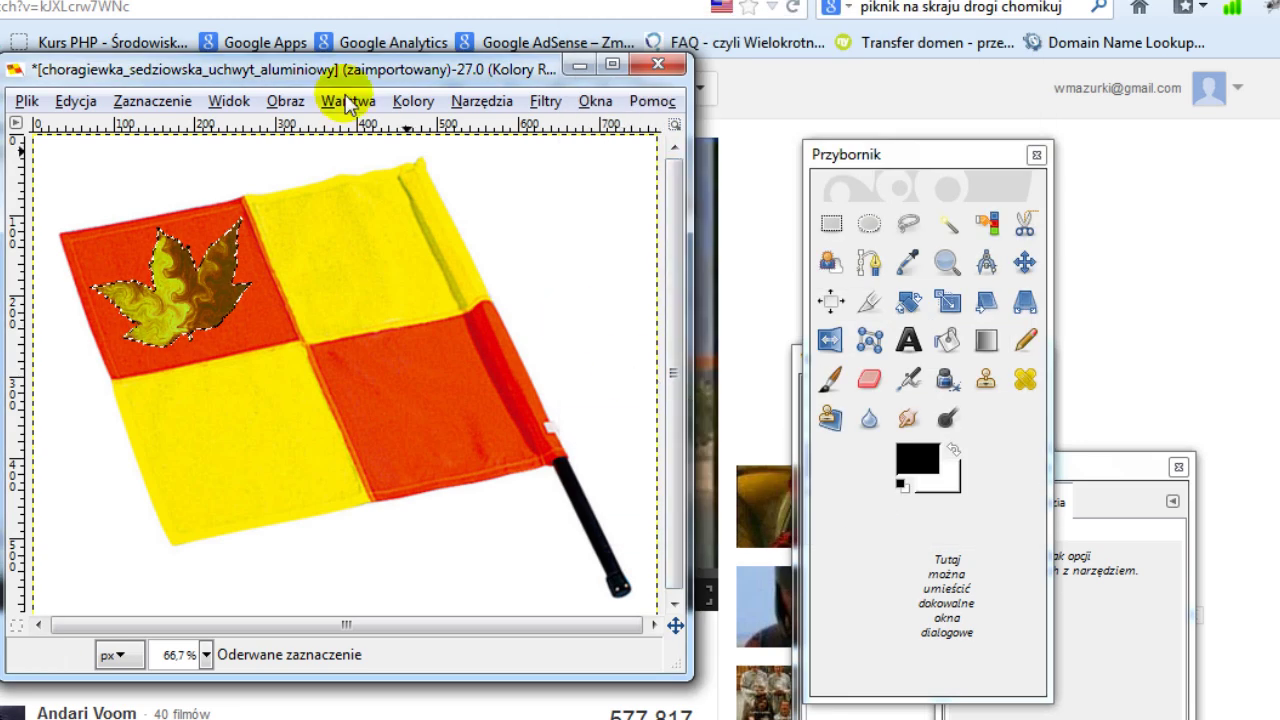
Darken the leaf's midtones and deepen its contrast with several points on the Value curve
click(284, 101)
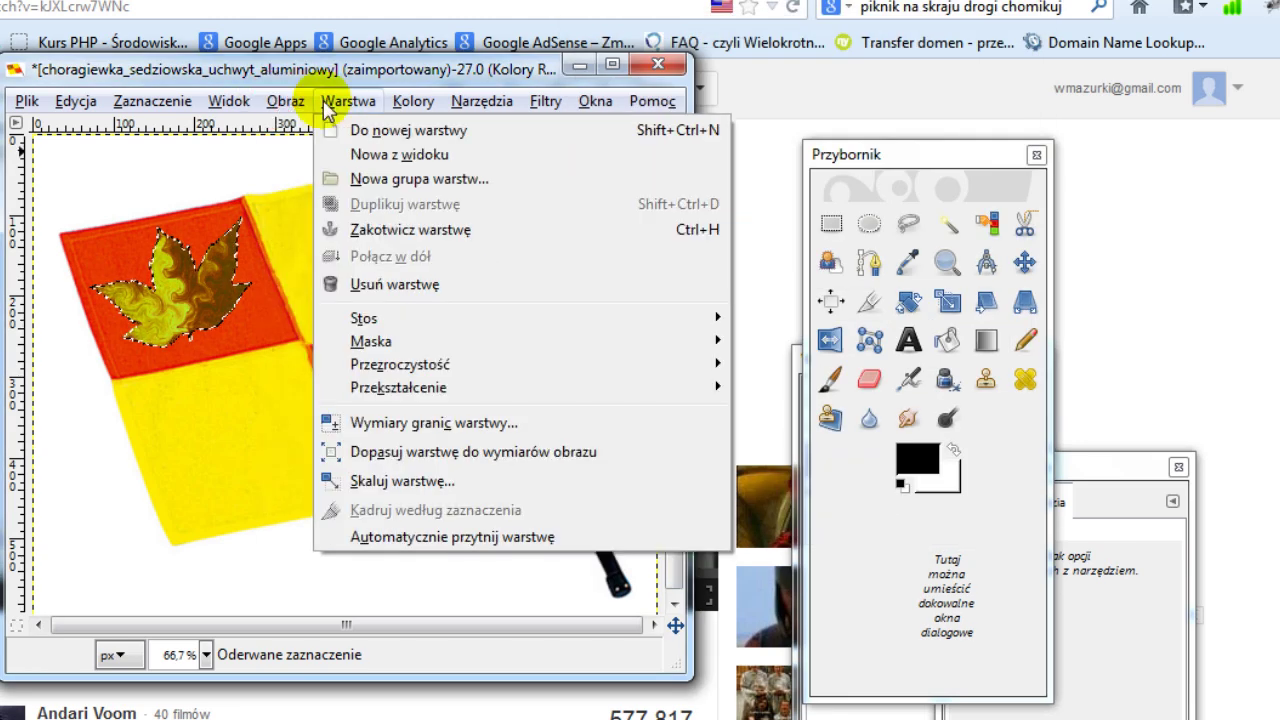
mouse_move(413, 101)
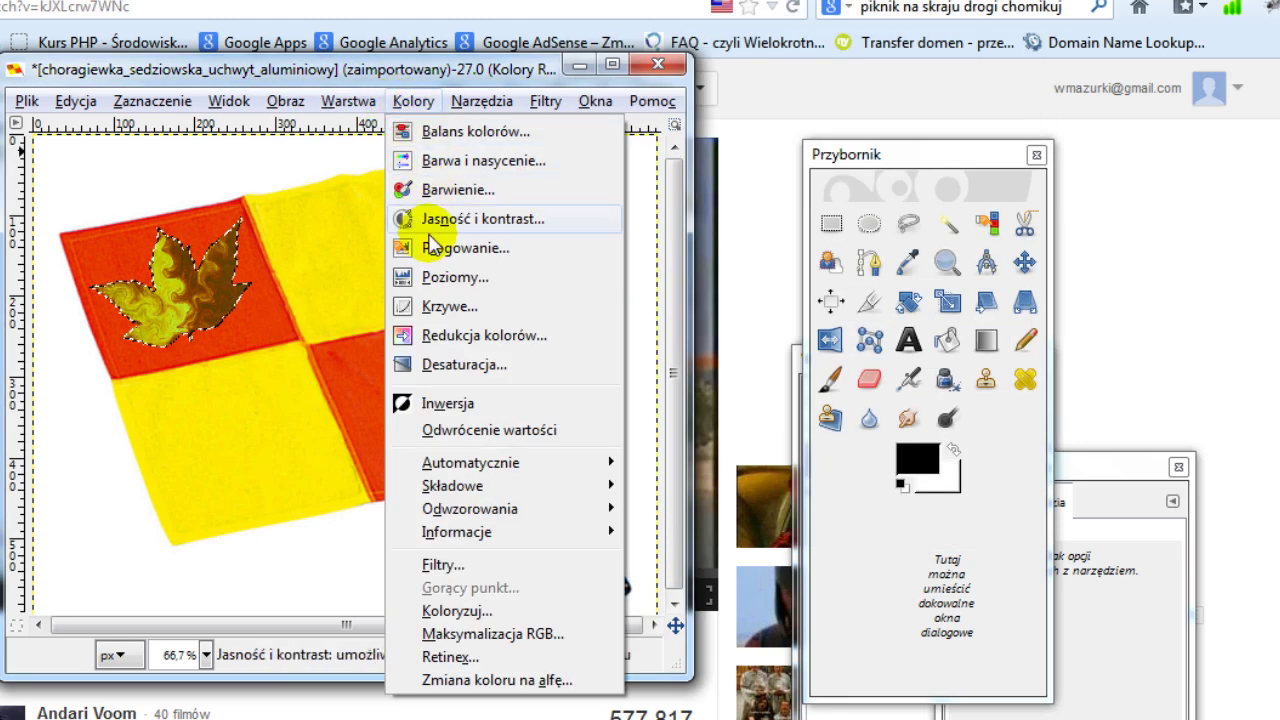
click(435, 310)
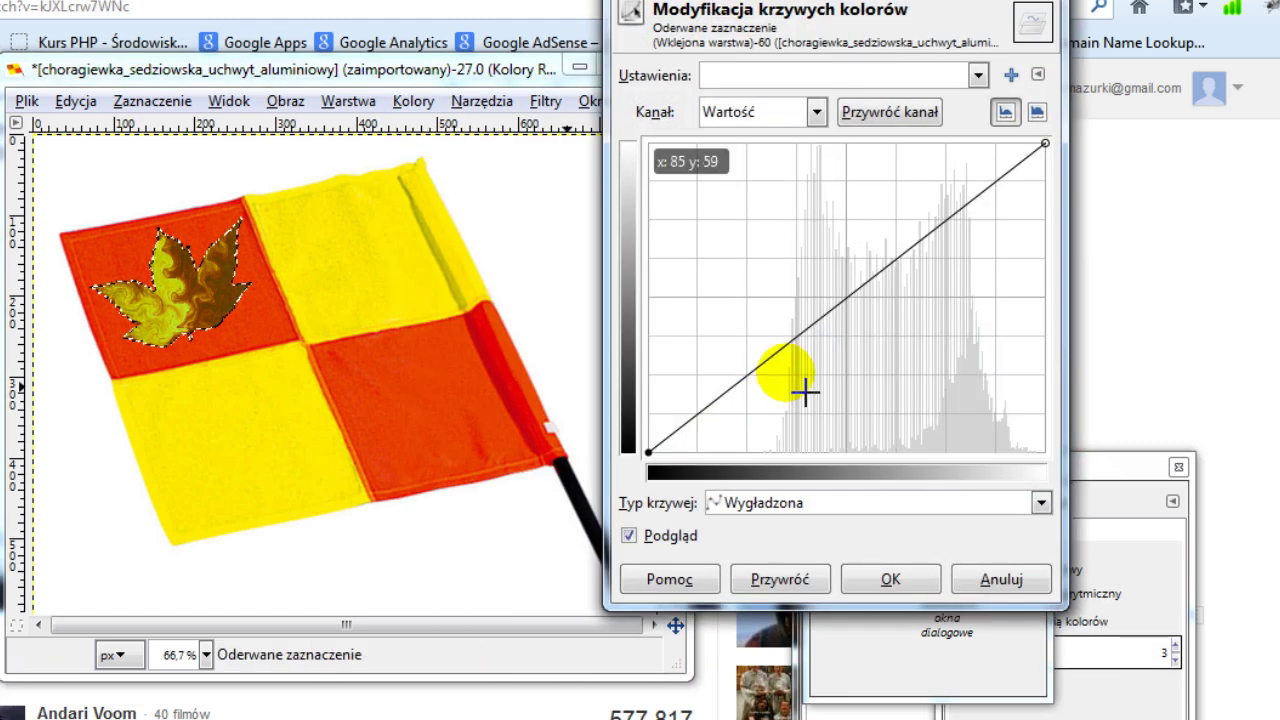
drag(802, 334, 809, 371)
drag(877, 323, 855, 297)
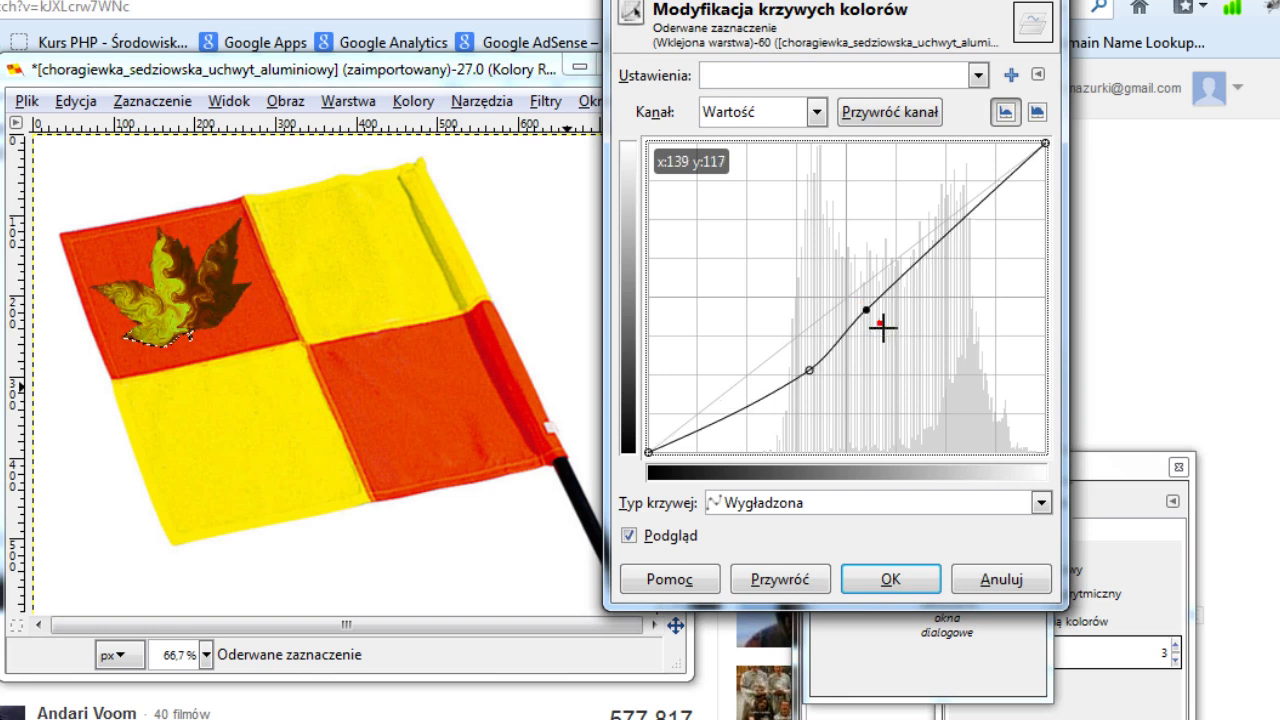
click(875, 318)
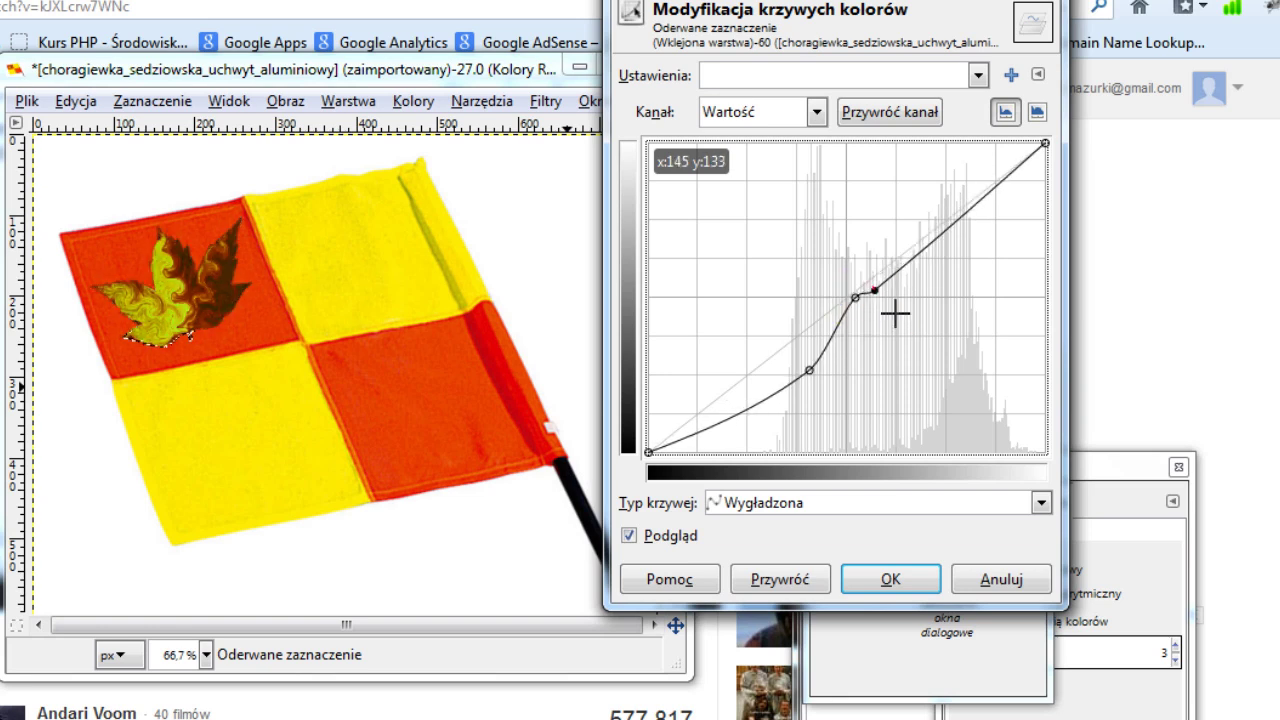
mouse_move(897, 309)
mouse_down()
mouse_move(906, 334)
mouse_move(951, 293)
mouse_move(951, 320)
mouse_move(936, 296)
mouse_up()
click(935, 300)
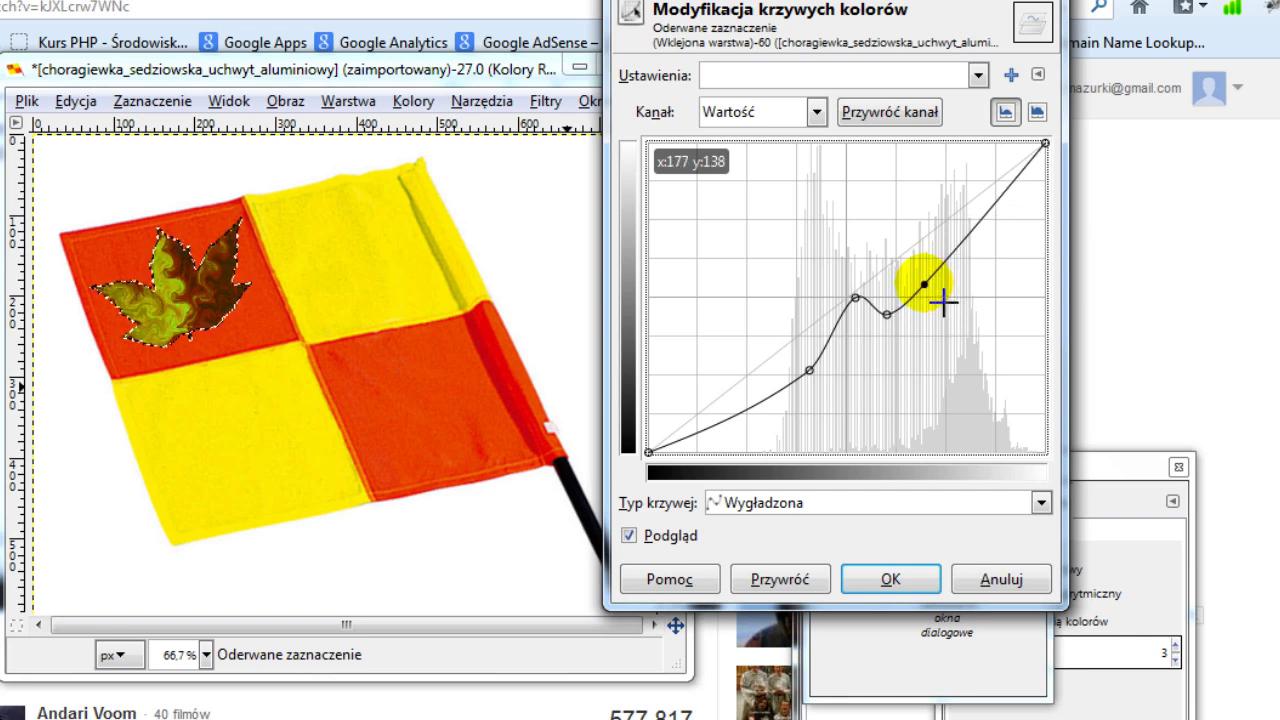
click(893, 578)
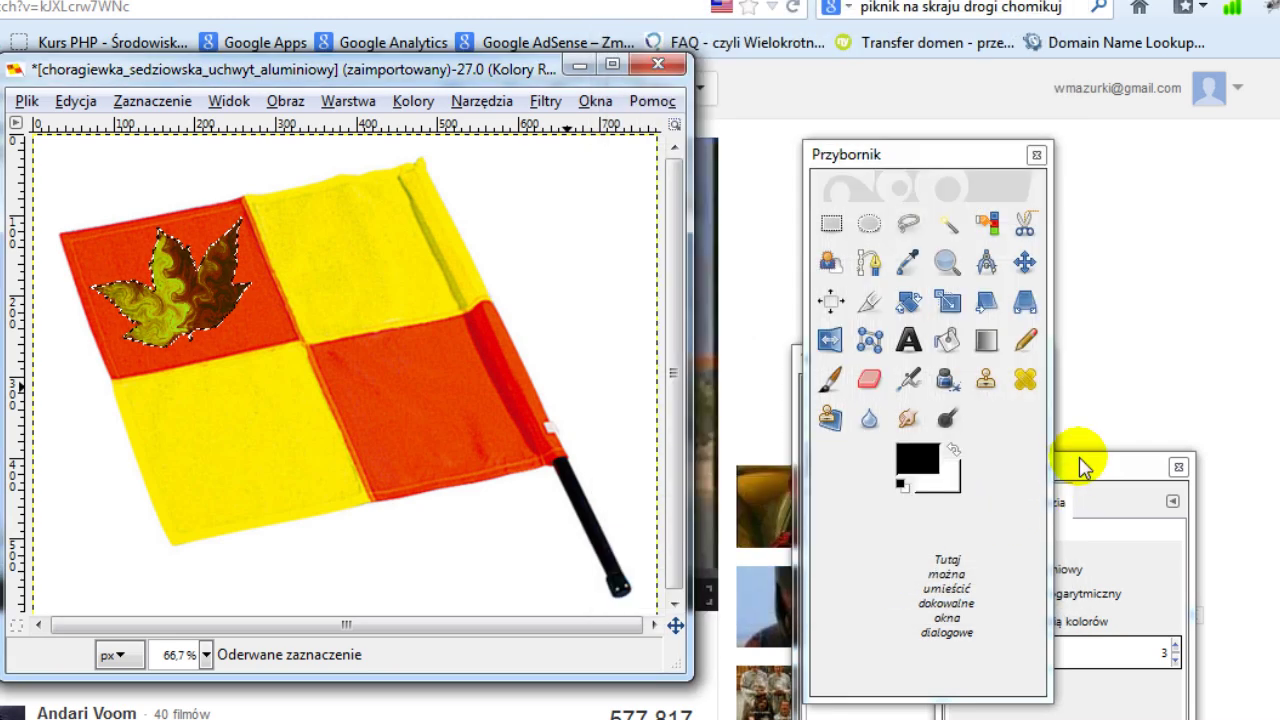
Reveal the layers list and lower the floating leaf layer's opacity to about 70%
click(1080, 460)
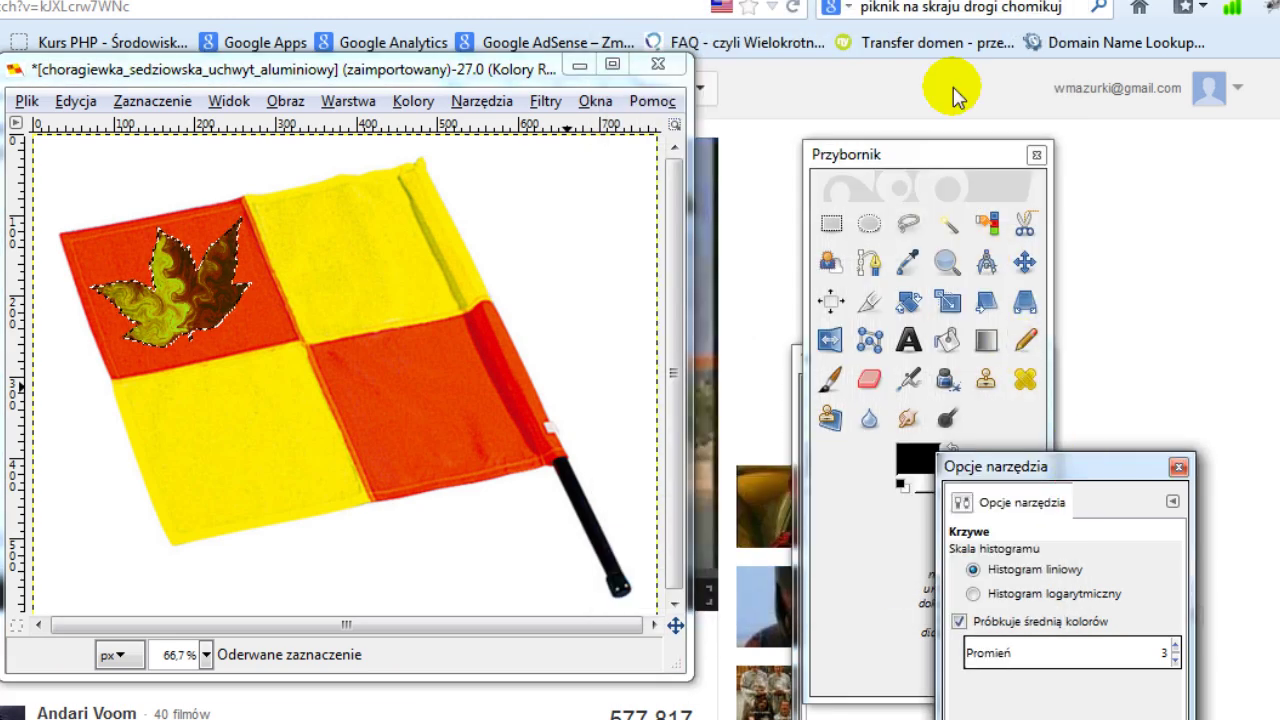
drag(947, 152, 803, 595)
drag(927, 359, 904, 236)
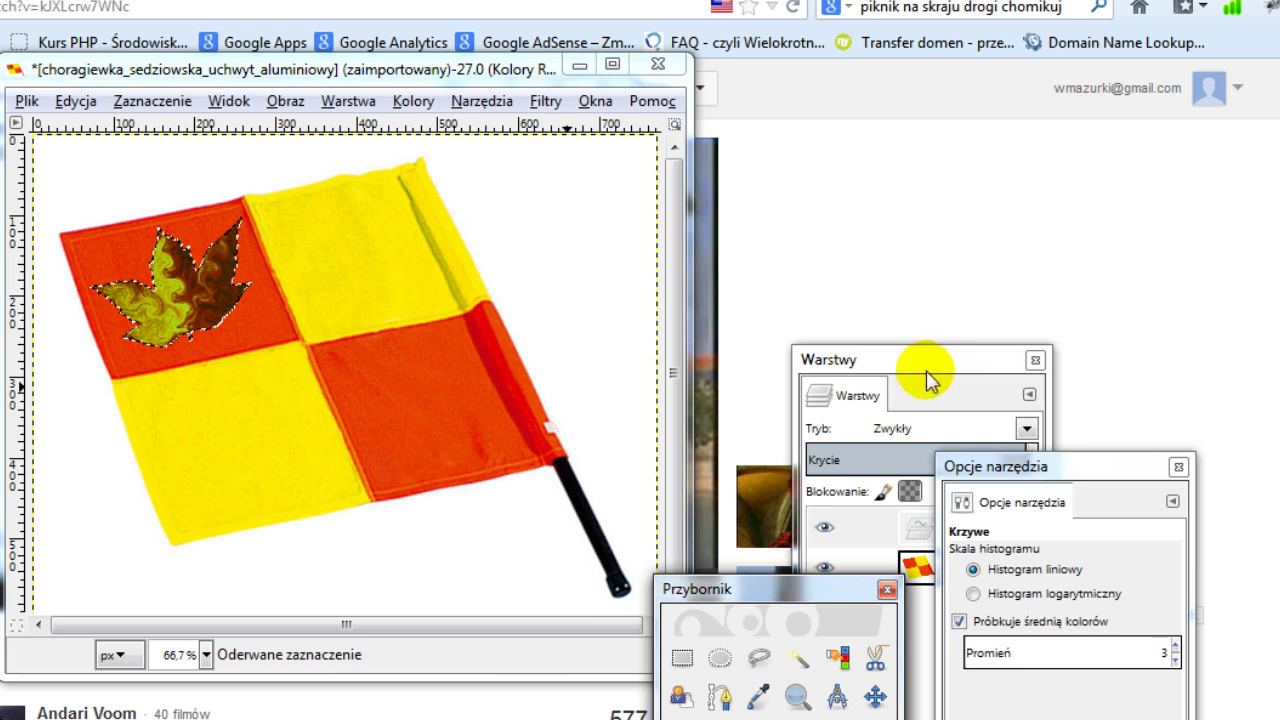
click(1010, 345)
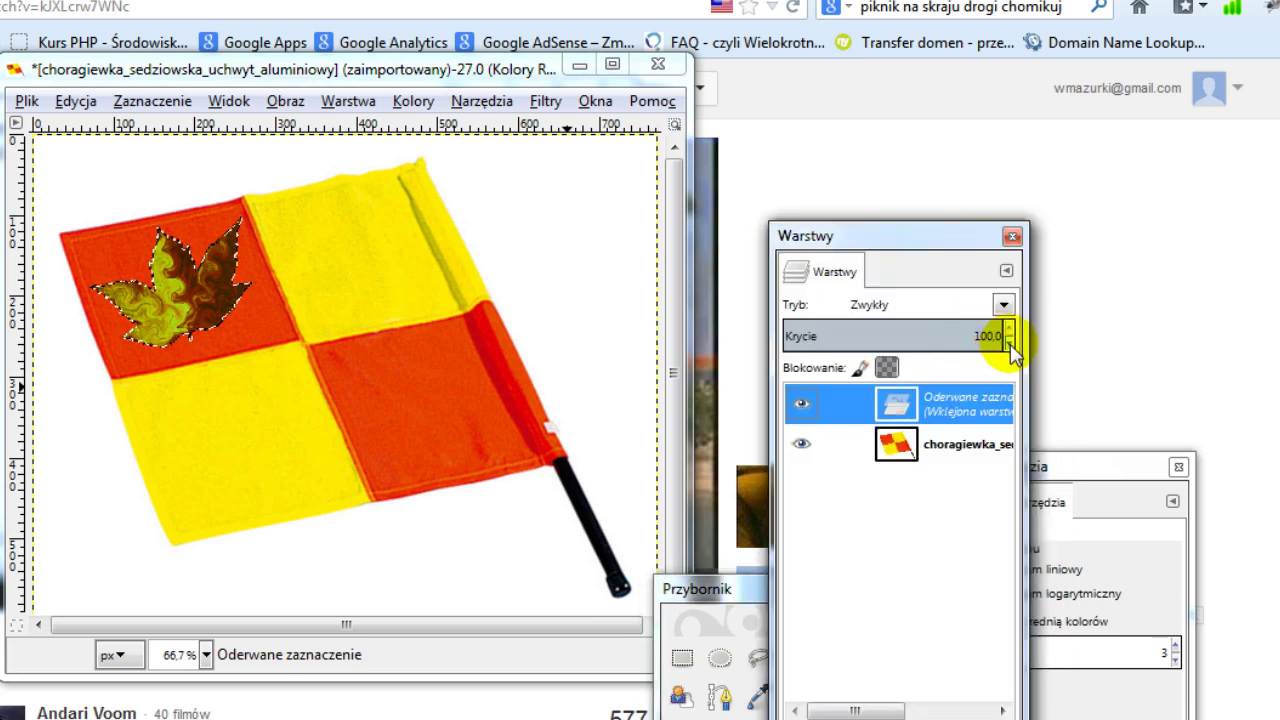
click(1010, 345)
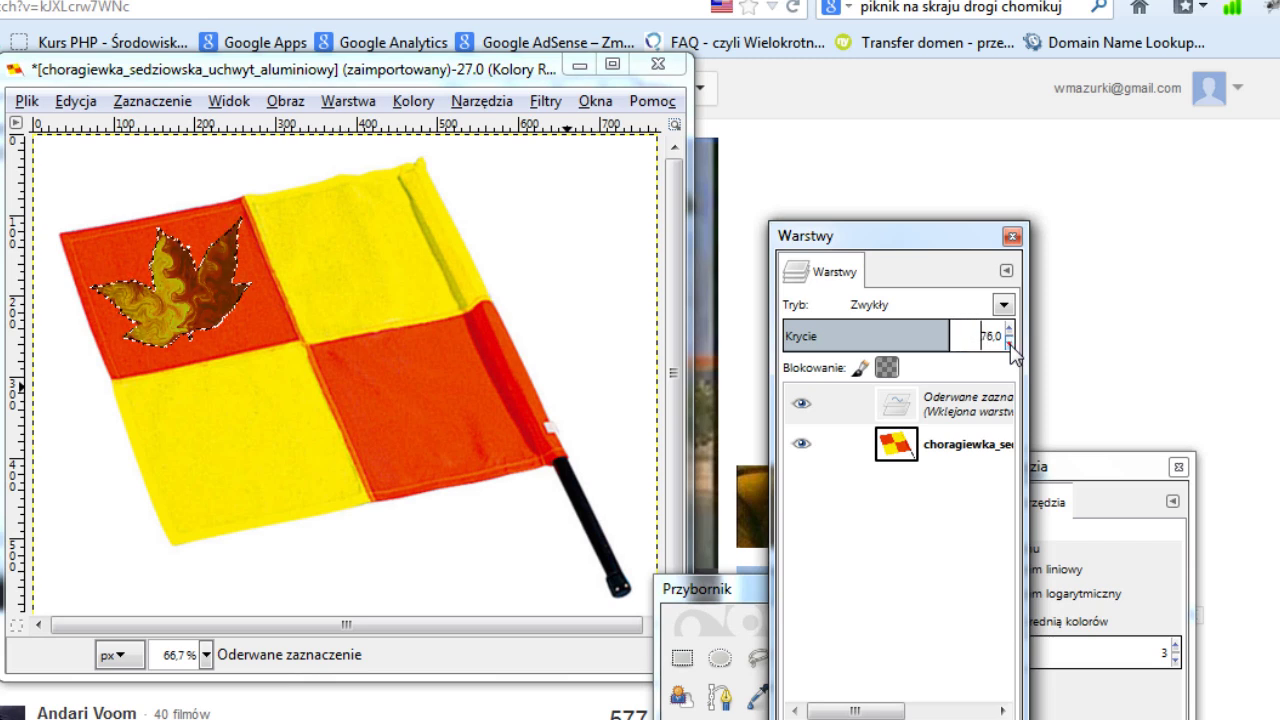
click(1010, 345)
Anchor the floating leaf layer into the flag, leaving a single layer
click(918, 404)
right_click(918, 408)
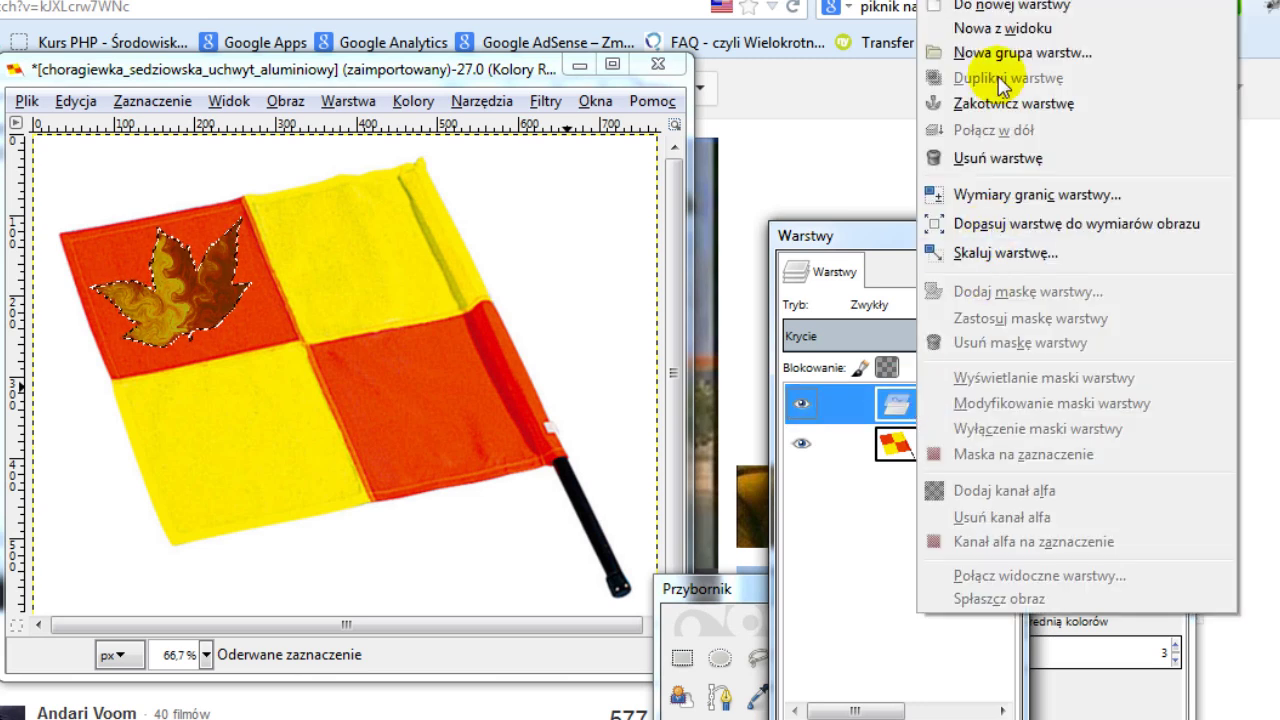
click(985, 103)
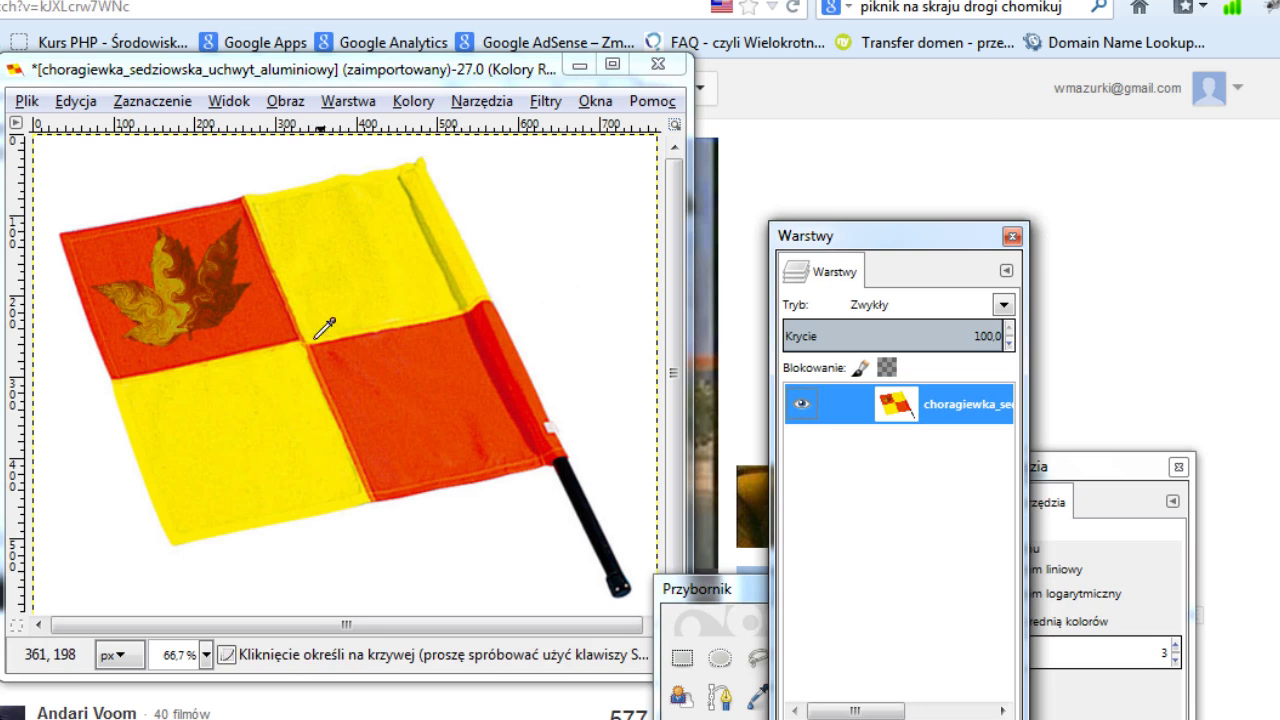
click(526, 211)
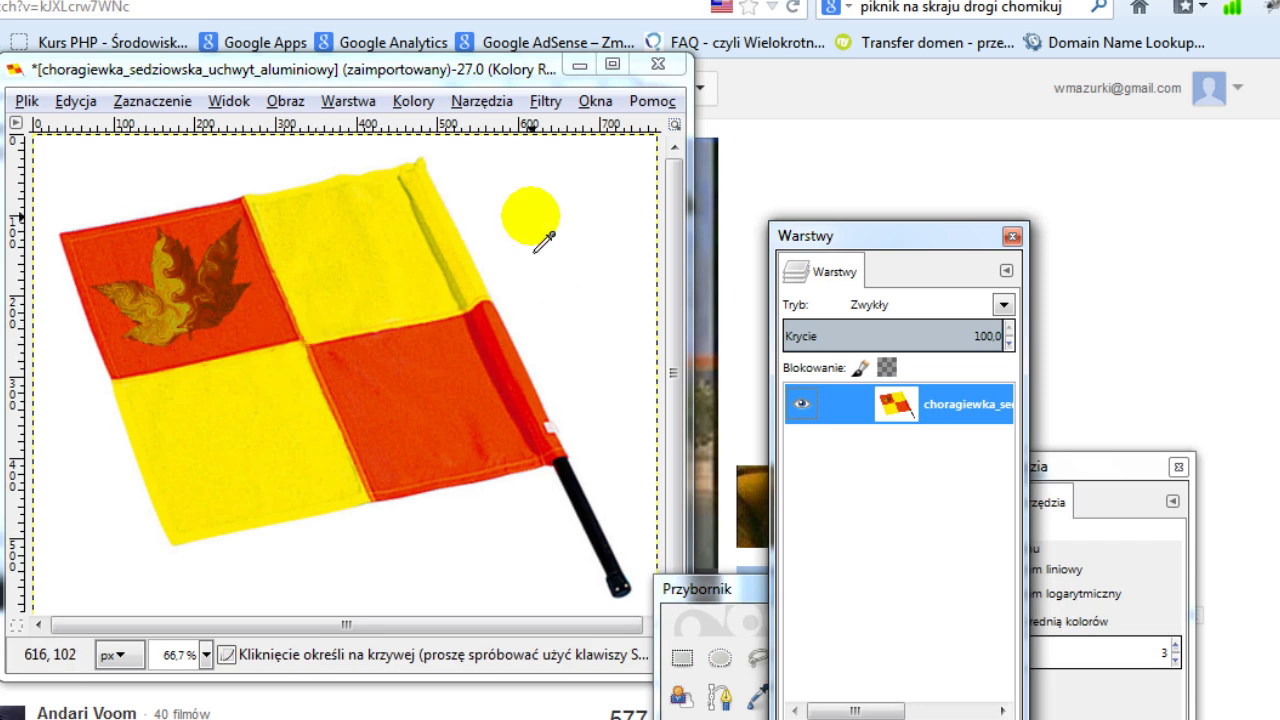
click(273, 153)
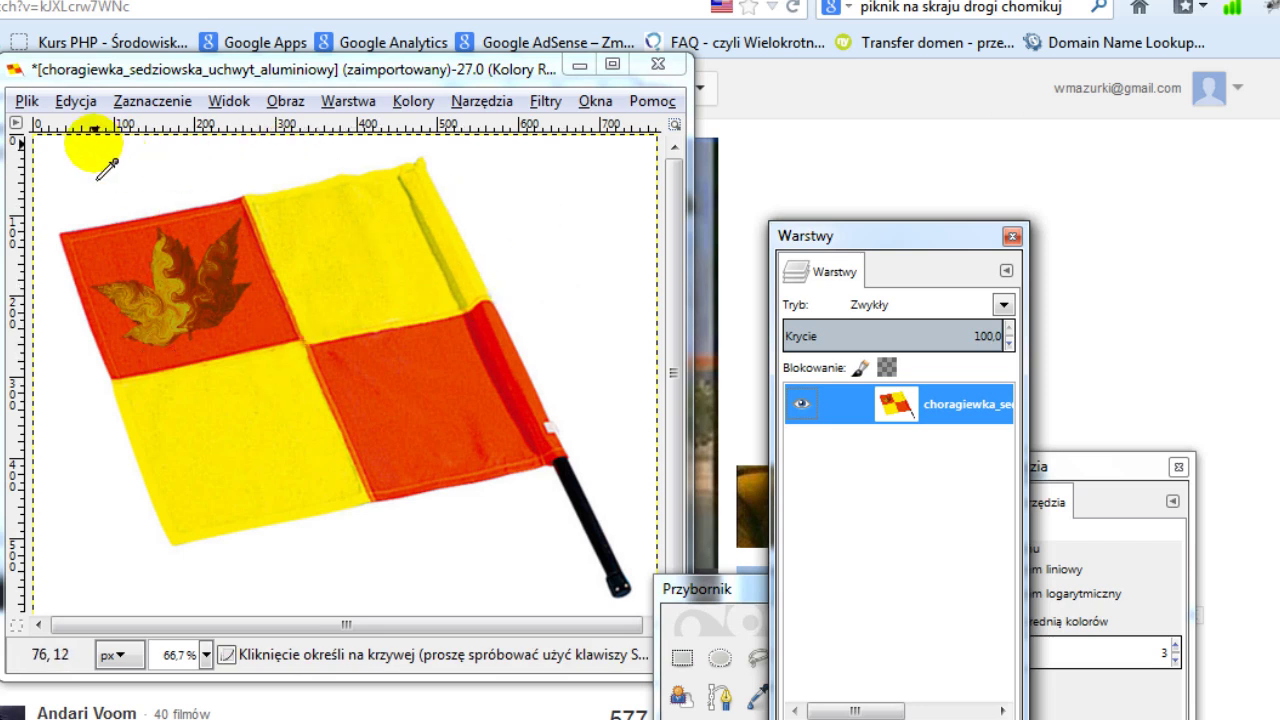